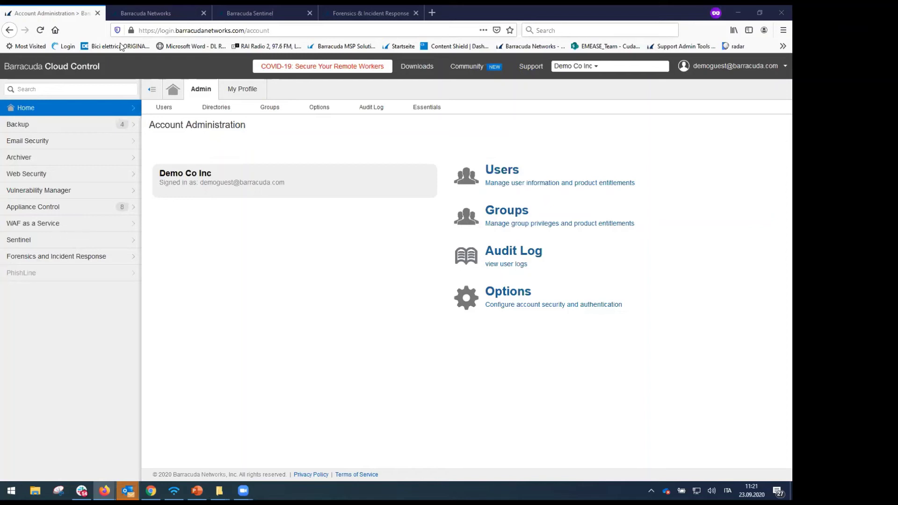
Step: Switch to the Email Security dashboard, look through its ATP Log, and return to the dashboard
{"action": "key", "text": "ctrl+Tab"}
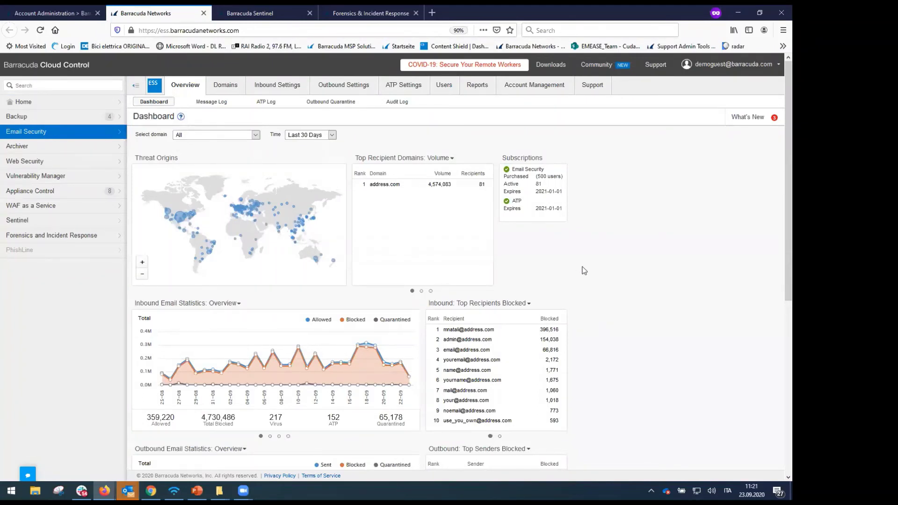
{"action": "left_click_drag", "start_coordinate": [540, 169], "coordinate": [546, 168]}
{"action": "left_click", "coordinate": [546, 168]}
{"action": "left_click", "coordinate": [266, 103]}
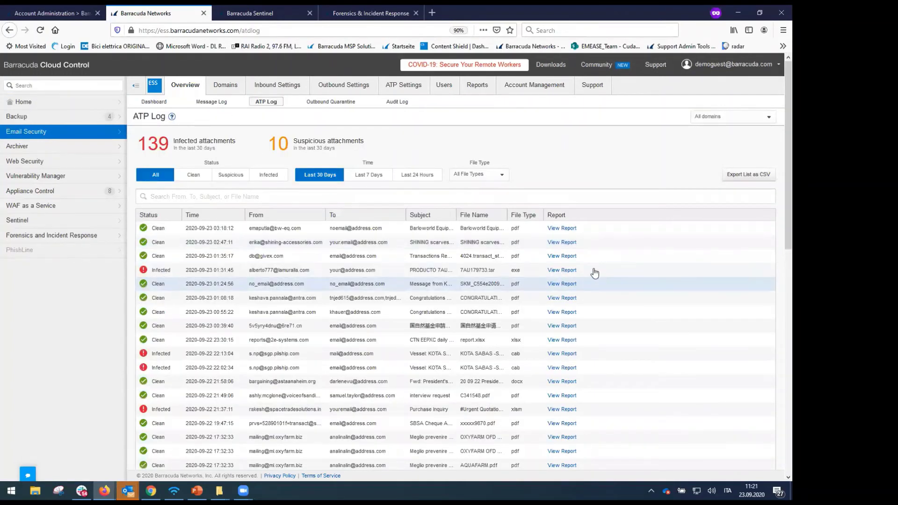
{"action": "left_click", "coordinate": [156, 102]}
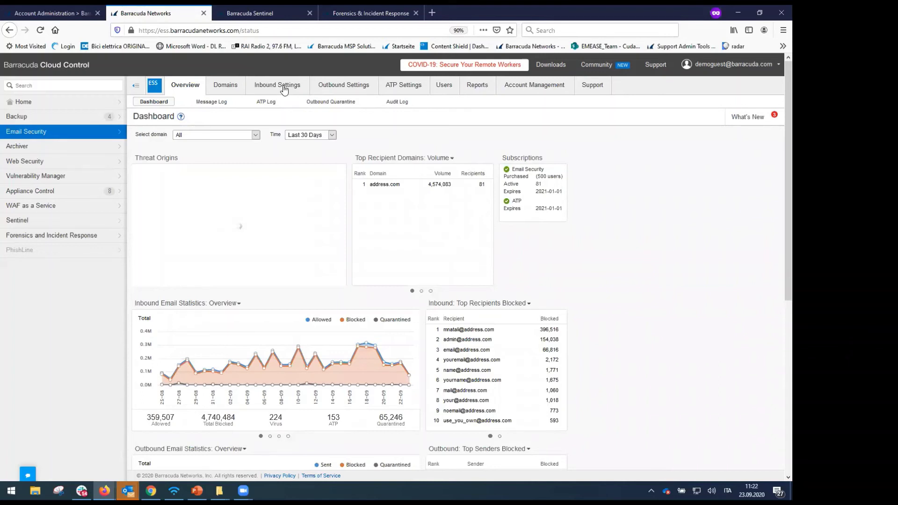
Step: Open the inbound Anti-Phishing settings and examine the Intent Analysis, Content Intent and Link Protection options
{"action": "left_click", "coordinate": [283, 89]}
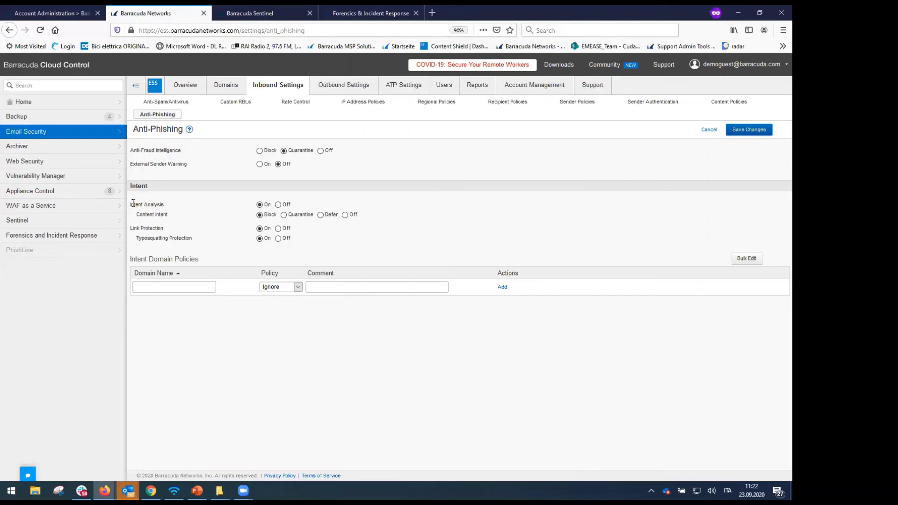
{"action": "left_click_drag", "start_coordinate": [132, 203], "coordinate": [557, 213]}
{"action": "left_click_drag", "start_coordinate": [139, 216], "coordinate": [375, 223]}
{"action": "left_click", "coordinate": [144, 206]}
{"action": "triple_click", "coordinate": [168, 216]}
{"action": "type", "text": "www.goofy"}
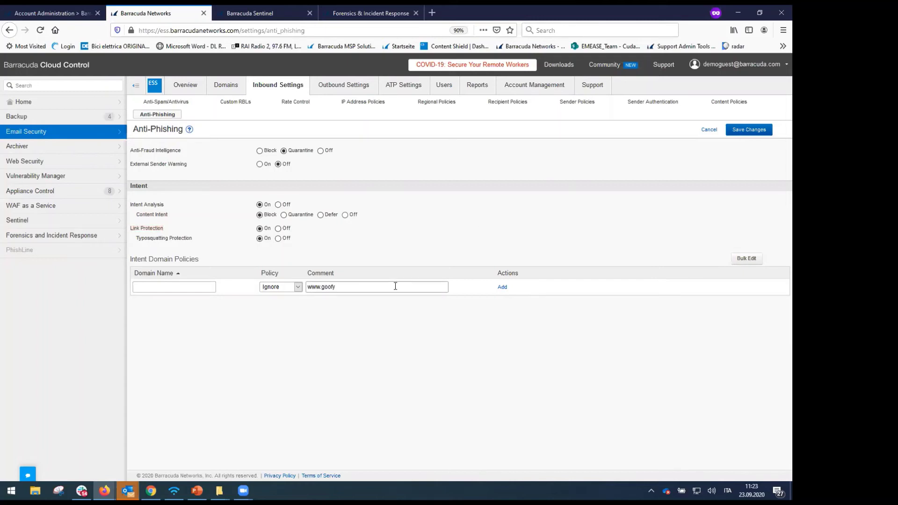
{"action": "type", "text": ".com"}
{"action": "type", "text": "d"}
{"action": "type", "text": "uda:"}
{"action": "left_click", "coordinate": [323, 288], "text": "shift"}
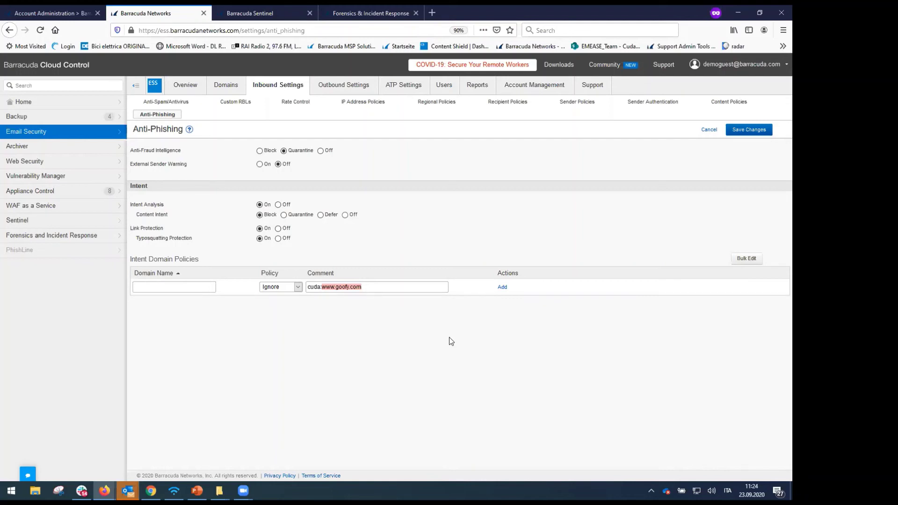
Step: Examine the cuda prefix and the original address within the sample link in the comment
{"action": "left_click", "coordinate": [374, 305]}
{"action": "left_click", "coordinate": [369, 288]}
{"action": "double_click", "coordinate": [328, 287]}
{"action": "left_click", "coordinate": [307, 287]}
{"action": "left_click_drag", "start_coordinate": [307, 287], "coordinate": [320, 286]}
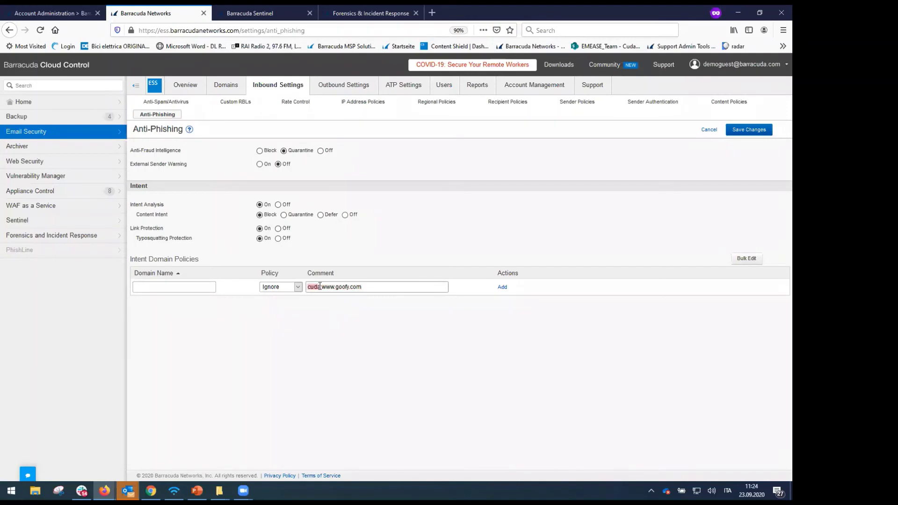
{"action": "left_click", "coordinate": [437, 246]}
{"action": "left_click", "coordinate": [334, 286]}
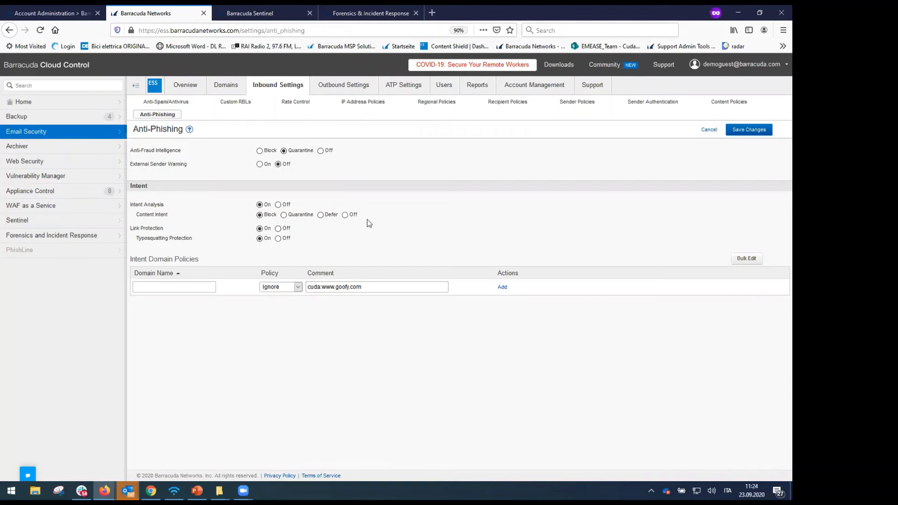
Step: Replace the comment with the typosquatting examples "google; g00gle; gooogle"
{"action": "double_click", "coordinate": [157, 239]}
{"action": "triple_click", "coordinate": [367, 291]}
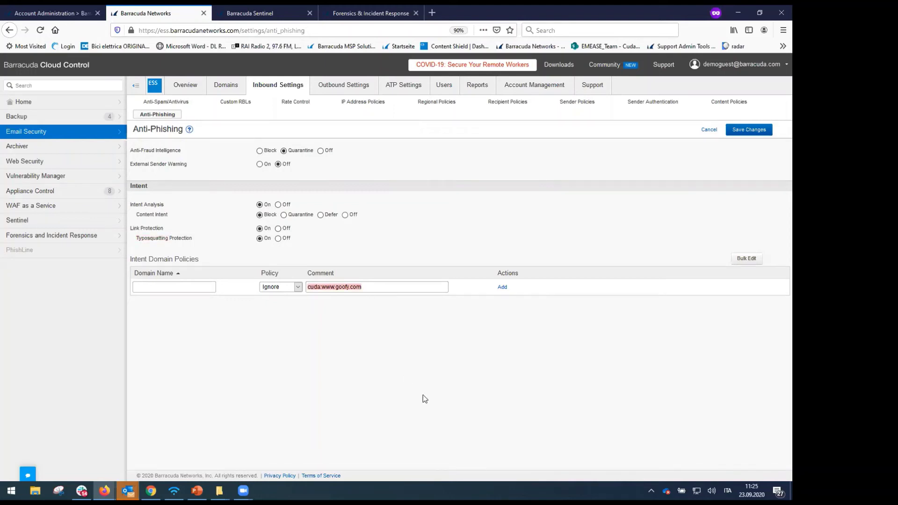
{"action": "type", "text": "google; g00gle; gooogle"}
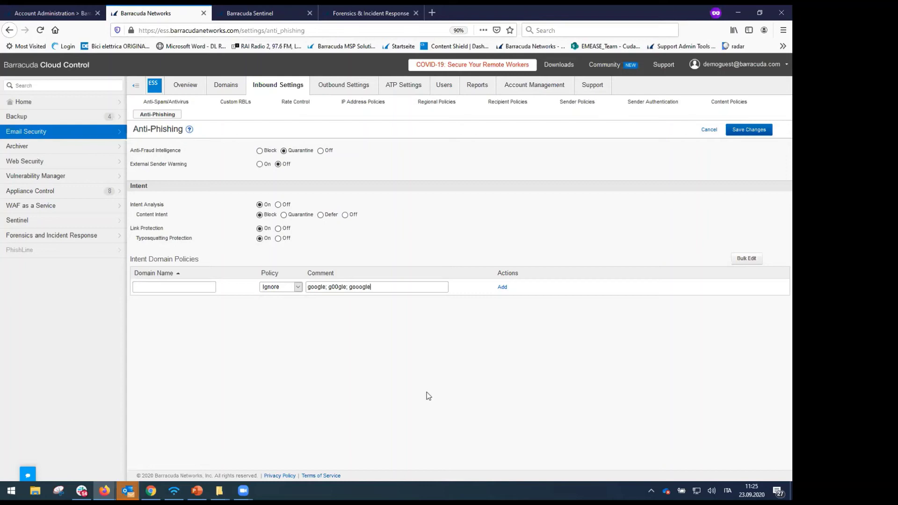
Step: Compare the genuine name google with the look-alike spellings g00gle and gooogle in the comment
{"action": "left_click_drag", "start_coordinate": [371, 287], "coordinate": [328, 291]}
{"action": "left_click", "coordinate": [337, 288]}
{"action": "left_click_drag", "start_coordinate": [370, 287], "coordinate": [332, 288]}
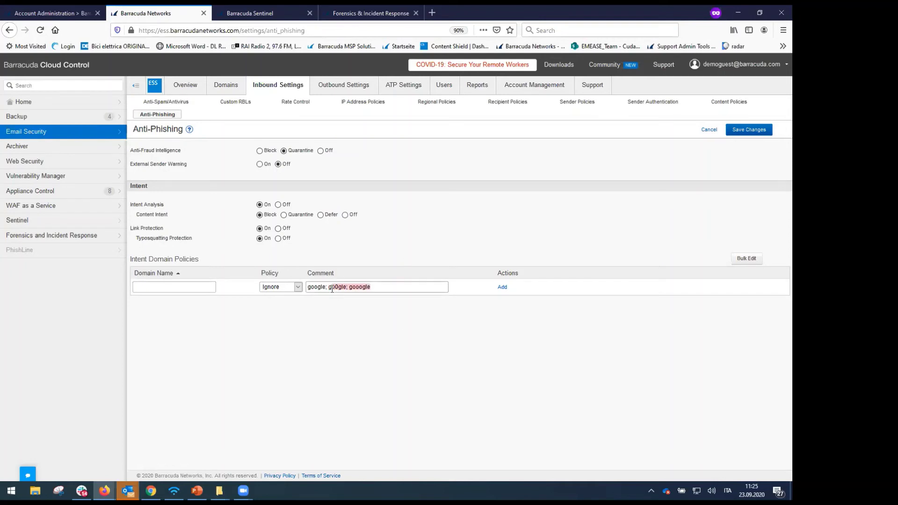
{"action": "key", "text": "shift+Left"}
{"action": "key", "text": "shift+Left"}
{"action": "double_click", "coordinate": [319, 290]}
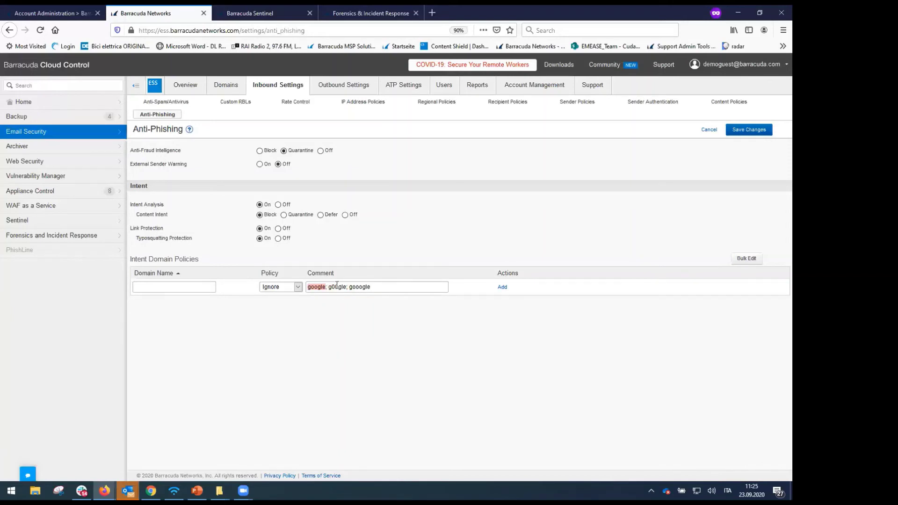
{"action": "left_click_drag", "start_coordinate": [338, 286], "coordinate": [313, 289]}
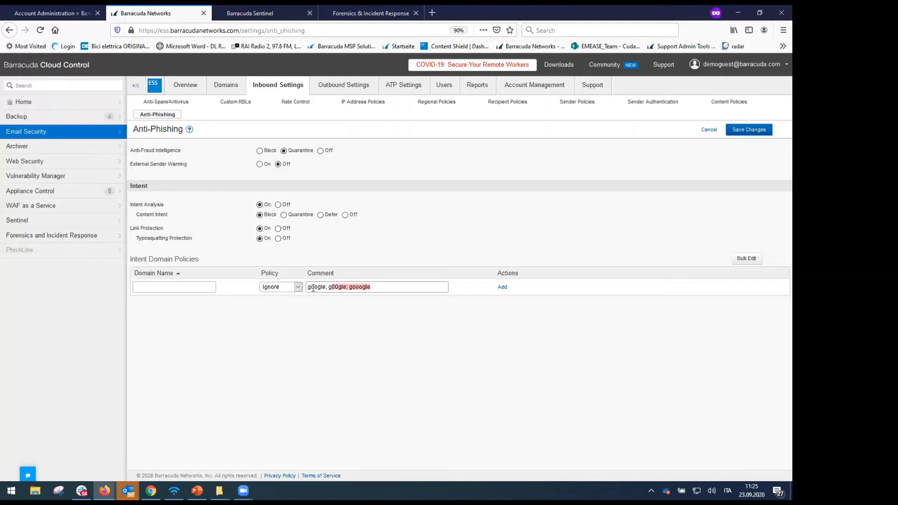
{"action": "double_click", "coordinate": [313, 289]}
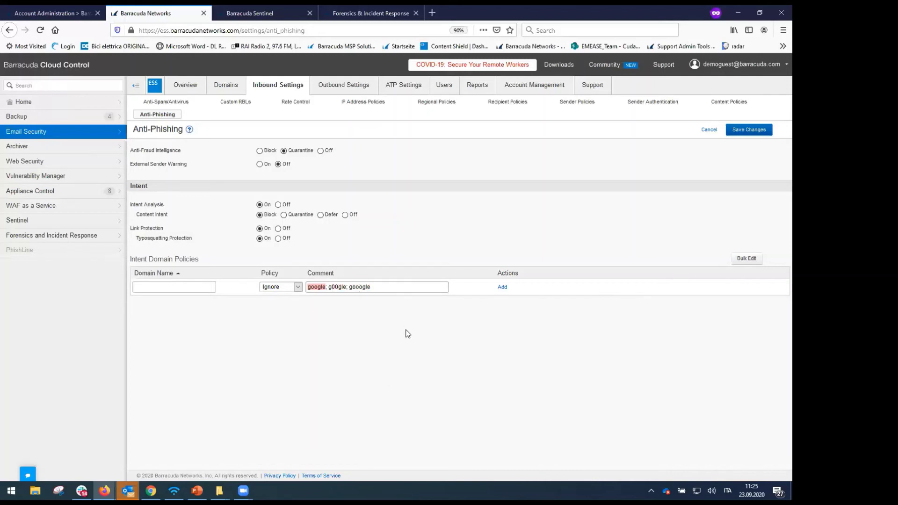
{"action": "left_click_drag", "start_coordinate": [372, 287], "coordinate": [330, 288]}
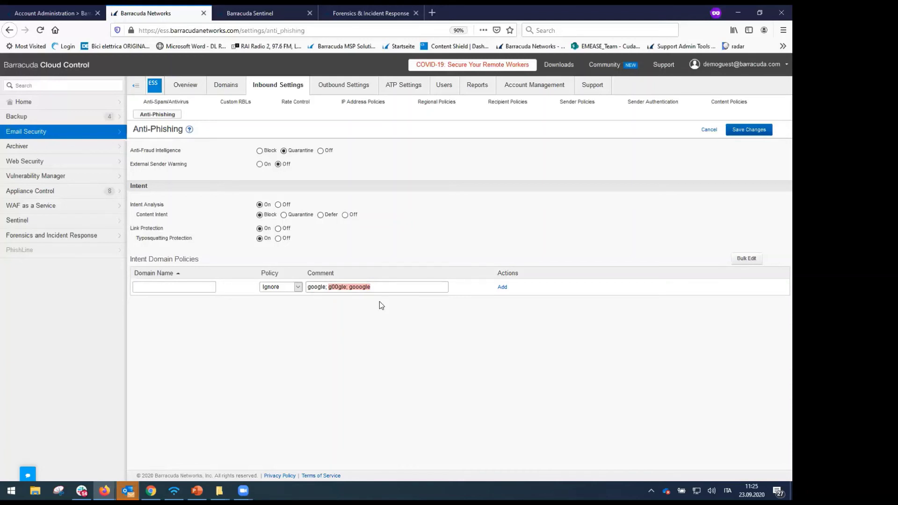
{"action": "key", "text": "Home"}
{"action": "key", "text": "Right"}
{"action": "key", "text": "Right"}
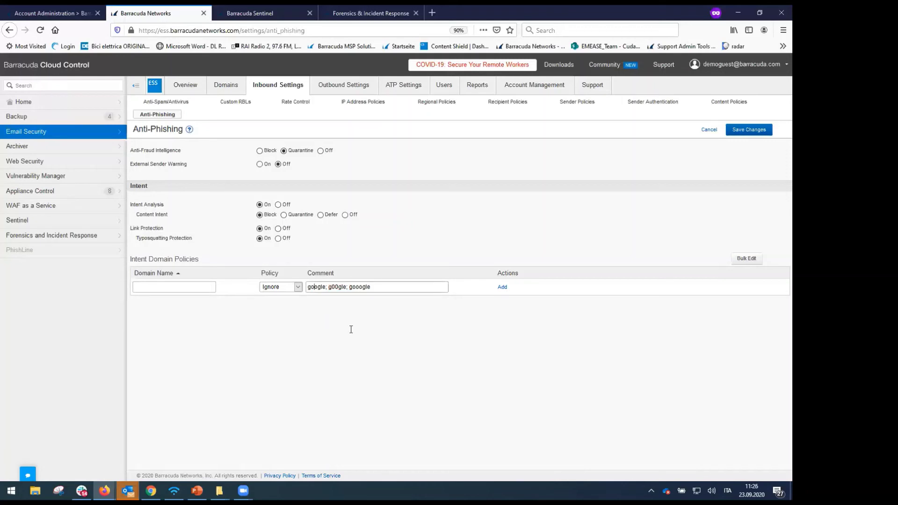
{"action": "key", "text": "Home"}
{"action": "key", "text": "ctrl+shift+Right"}
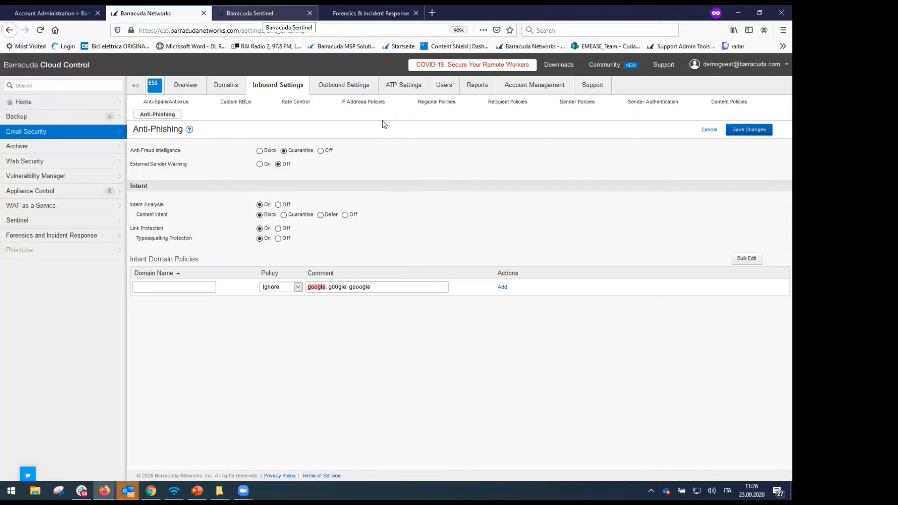
Step: Switch to Barracuda Sentinel, reload it from its base address, and examine the spear phishing attacks on the dashboard
{"action": "left_click", "coordinate": [262, 13]}
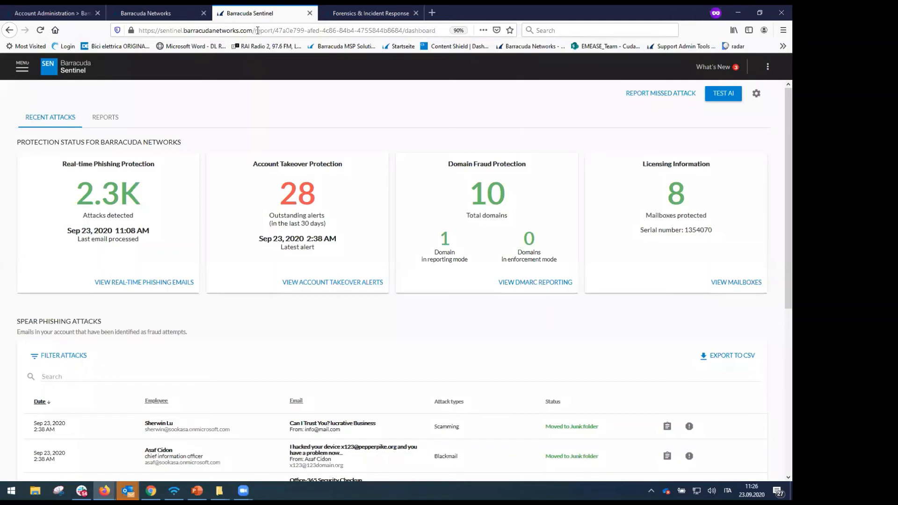
{"action": "left_click_drag", "start_coordinate": [257, 30], "coordinate": [453, 36]}
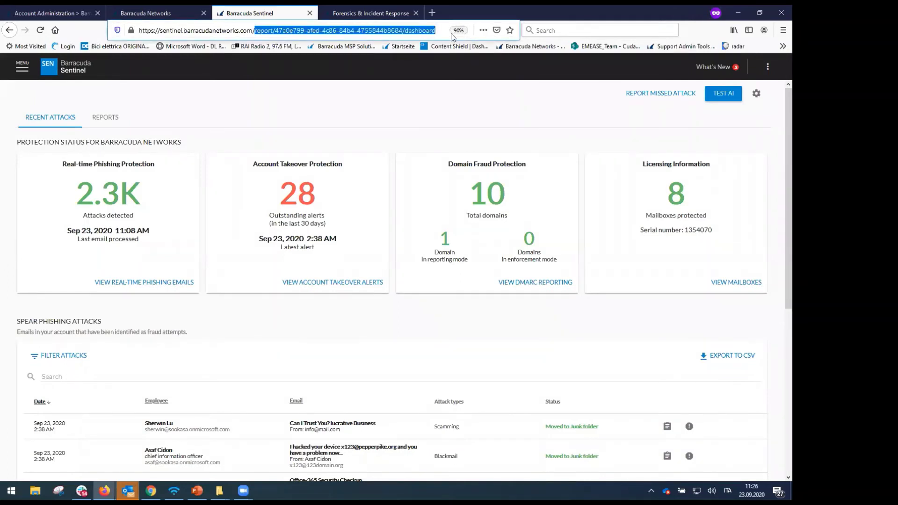
{"action": "key", "text": "BackSpace"}
{"action": "key", "text": "Return"}
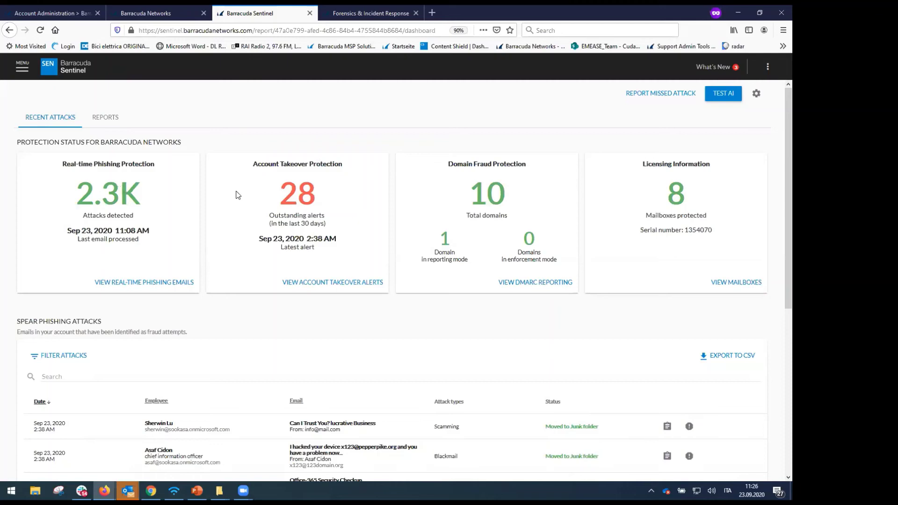
{"action": "scroll", "coordinate": [238, 195], "scroll_direction": "down", "scroll_amount": 4}
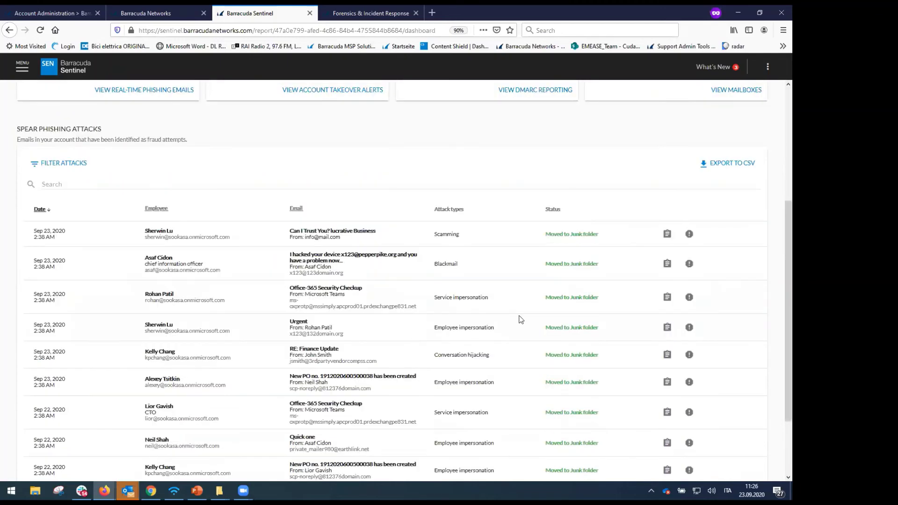
{"action": "scroll", "coordinate": [519, 318], "scroll_direction": "up", "scroll_amount": 4}
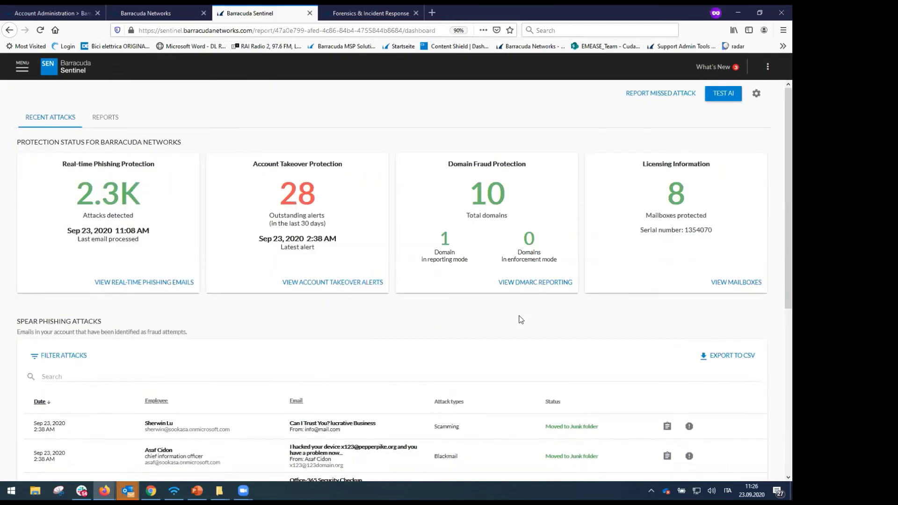
{"action": "scroll", "coordinate": [506, 317], "scroll_direction": "down", "scroll_amount": 5}
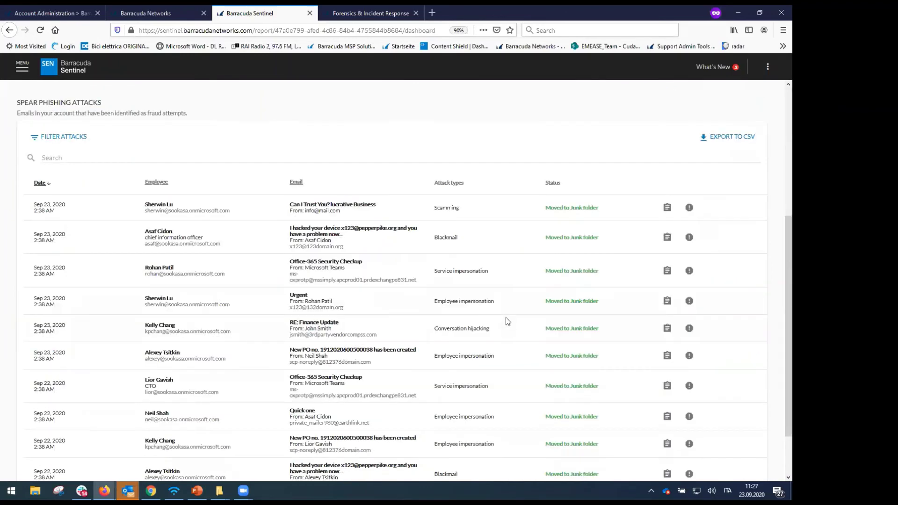
{"action": "scroll", "coordinate": [472, 355], "scroll_direction": "down", "scroll_amount": 1}
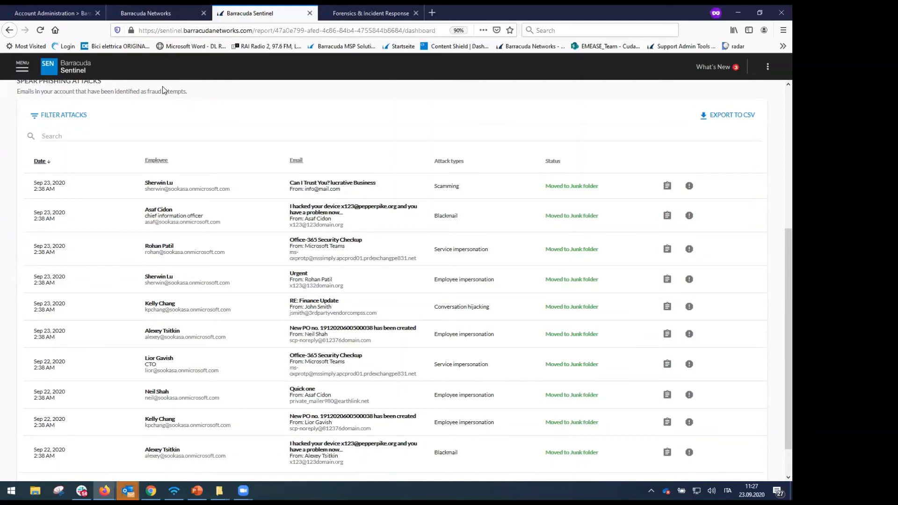
Step: Return to Email Security and view the inbound messages in the Message Log
{"action": "left_click", "coordinate": [156, 15]}
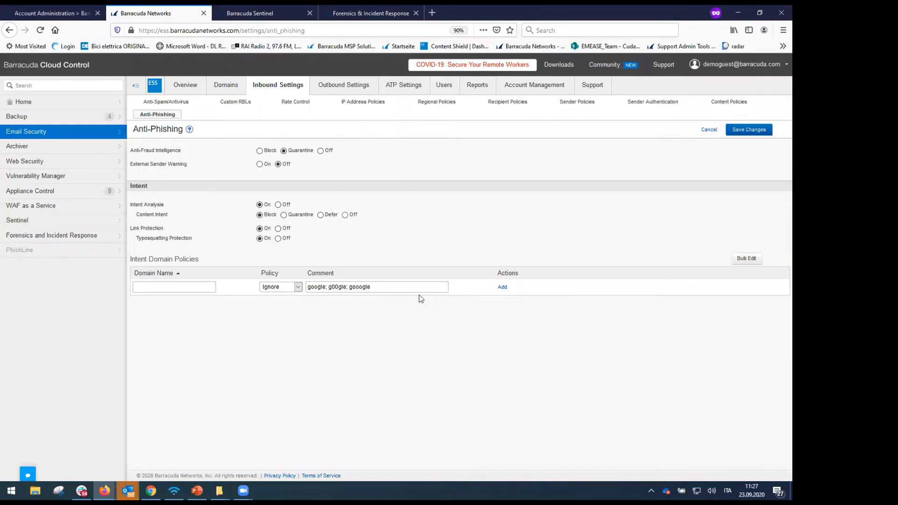
{"action": "key", "text": "Return"}
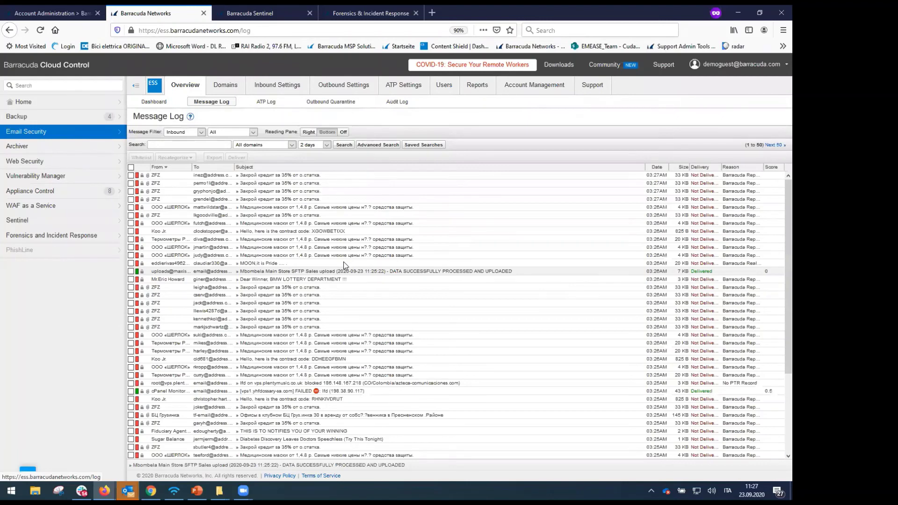
{"action": "left_click", "coordinate": [536, 262]}
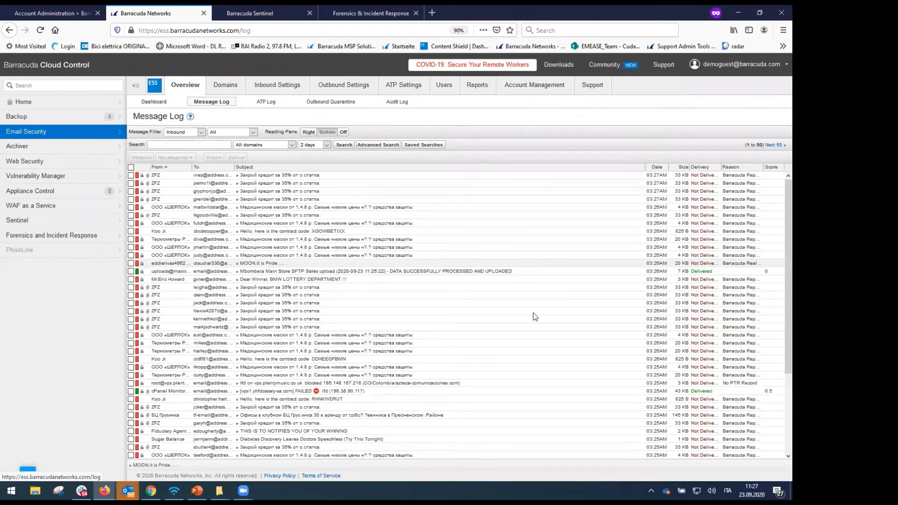
Step: Filter the spear phishing attacks in Barracuda Sentinel to show only Scamming
{"action": "key", "text": "ctrl+Tab"}
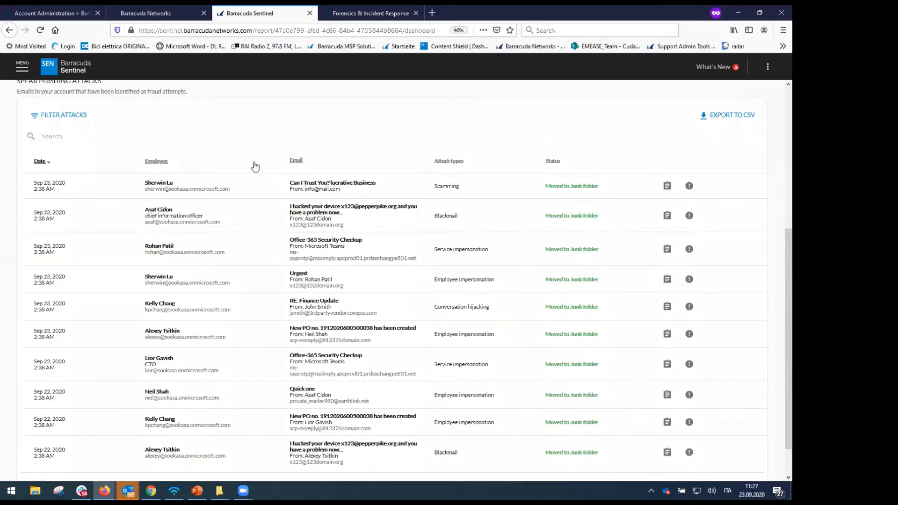
{"action": "scroll", "coordinate": [75, 169], "scroll_direction": "up", "scroll_amount": 2}
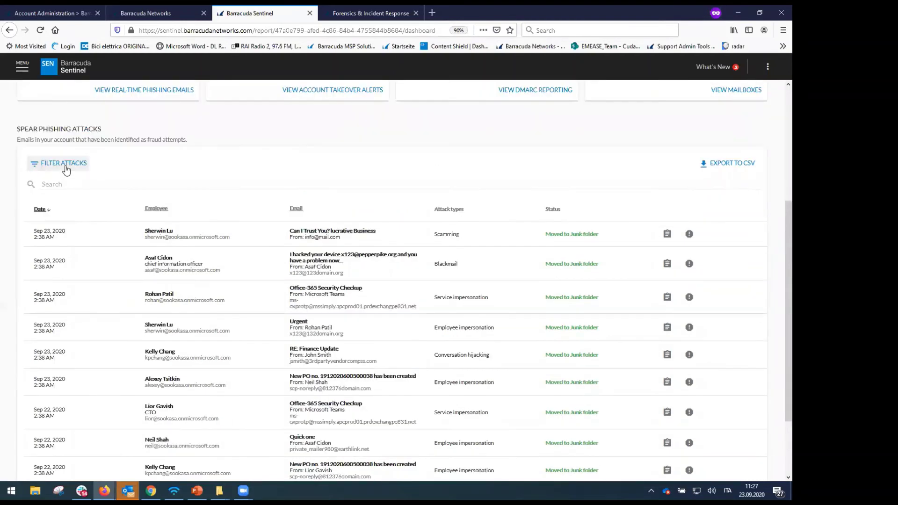
{"action": "left_click", "coordinate": [64, 164]}
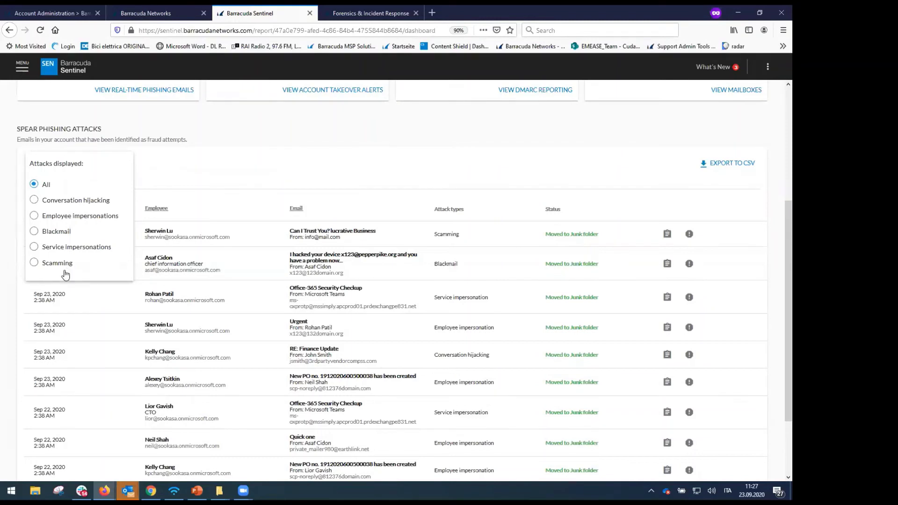
{"action": "left_click", "coordinate": [34, 263]}
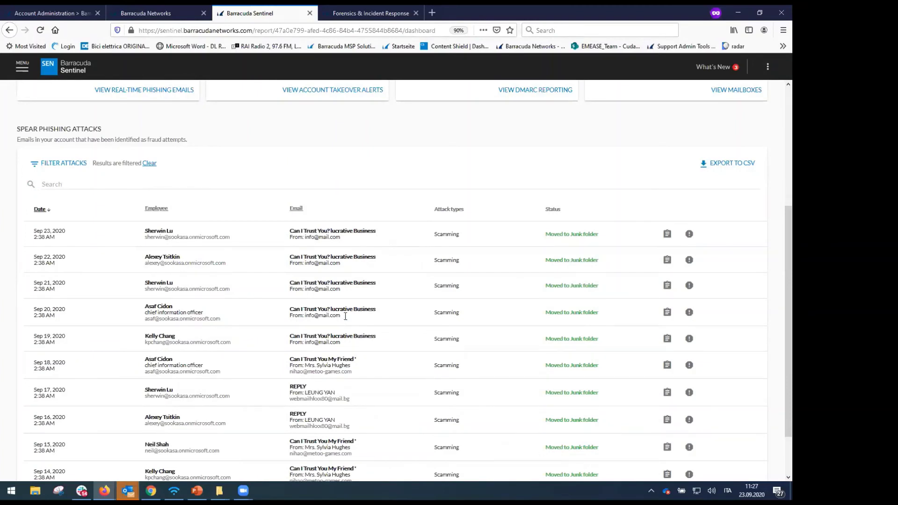
Step: Open the details of the Sep 17, 2020 scamming attack, examine its analysis and email text, and close the details
{"action": "scroll", "coordinate": [570, 304], "scroll_direction": "down", "scroll_amount": 2}
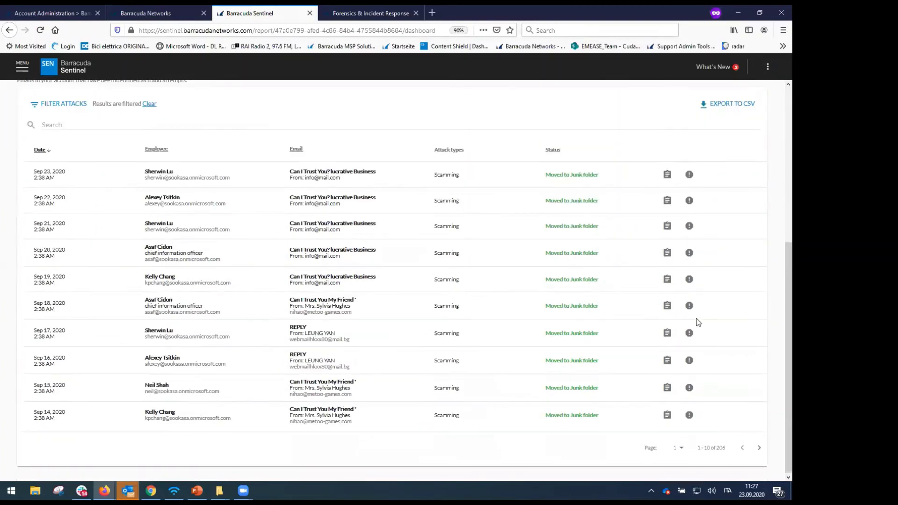
{"action": "left_click", "coordinate": [669, 335]}
{"action": "scroll", "coordinate": [583, 319], "scroll_direction": "down", "scroll_amount": 1}
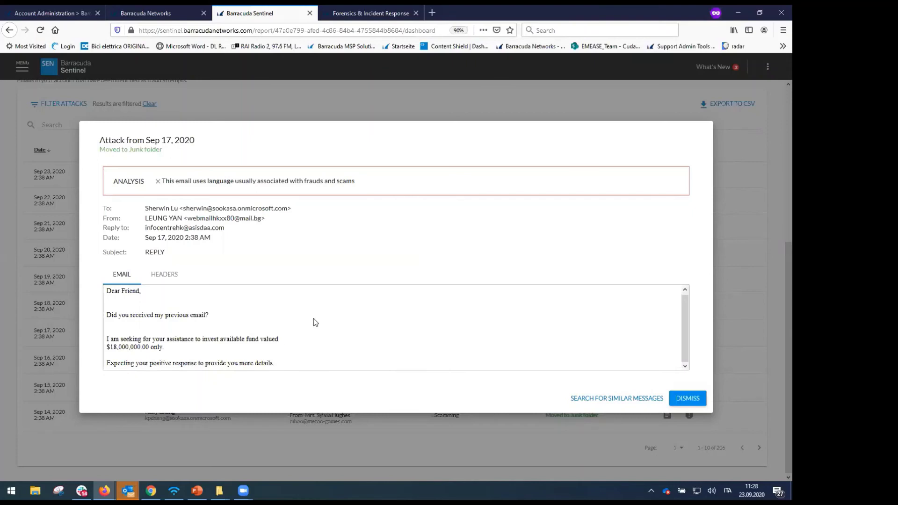
{"action": "left_click_drag", "start_coordinate": [164, 182], "coordinate": [352, 183]}
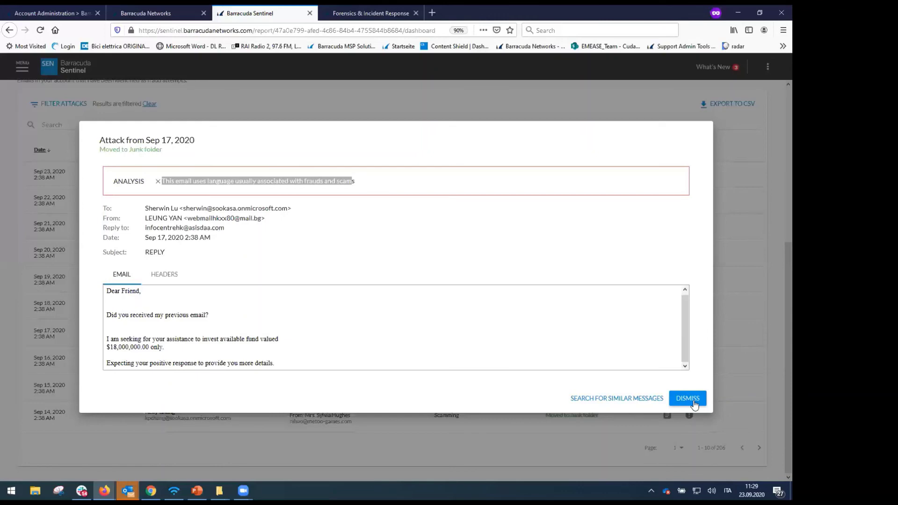
{"action": "key", "text": "Escape"}
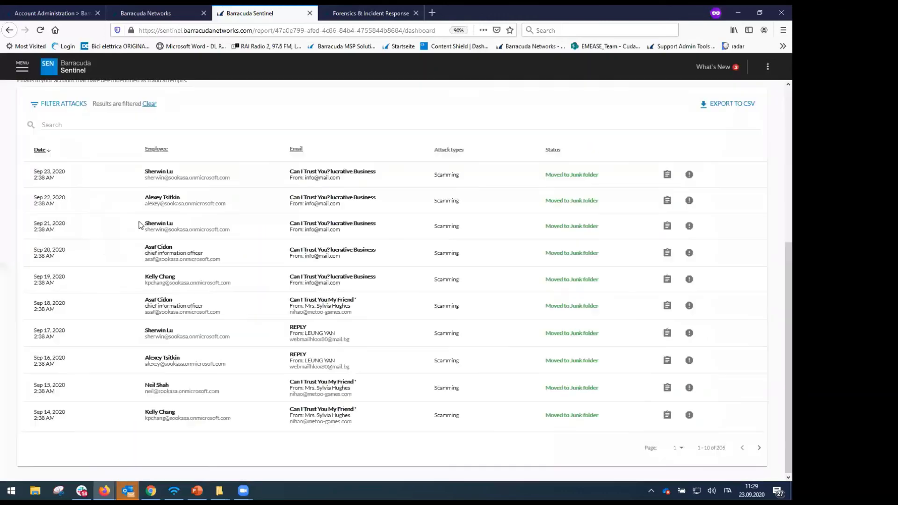
Step: Filter the spear phishing attacks to show only Blackmail
{"action": "scroll", "coordinate": [132, 289], "scroll_direction": "up", "scroll_amount": 2}
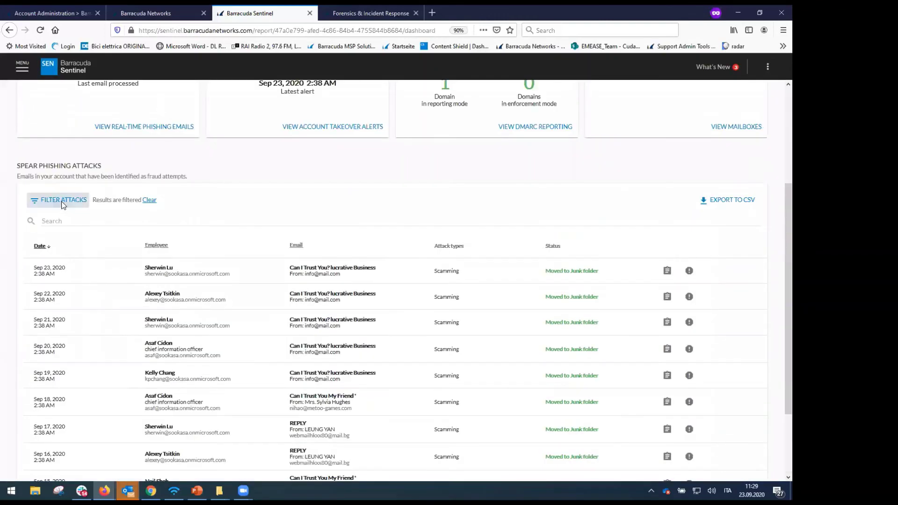
{"action": "left_click", "coordinate": [61, 201]}
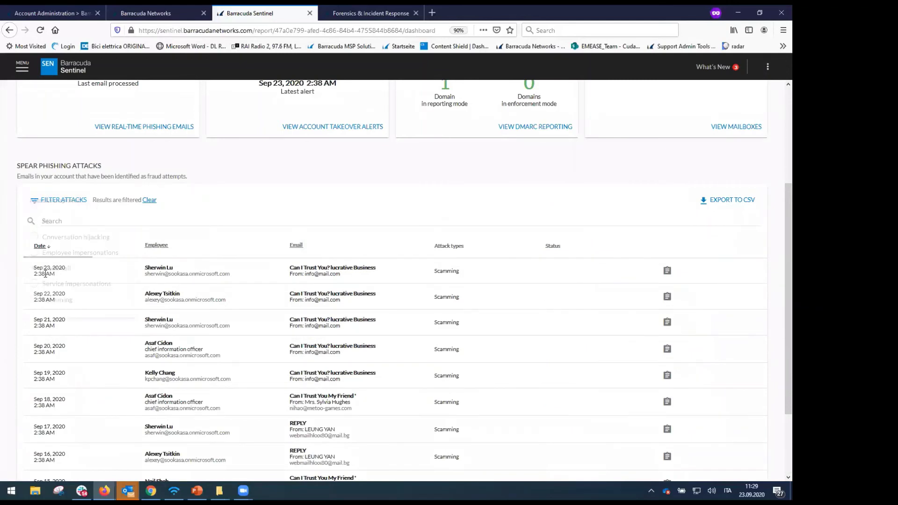
{"action": "left_click", "coordinate": [46, 271]}
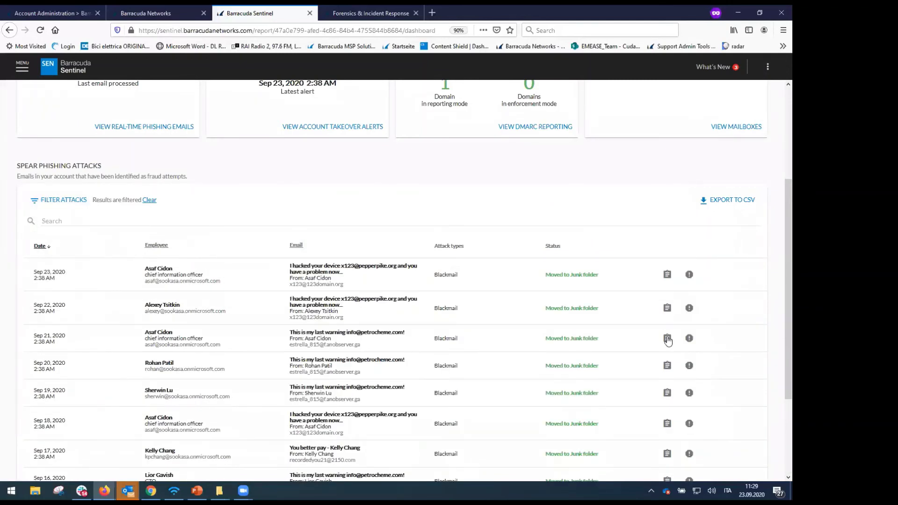
Step: Open the details of the Sep 21, 2020 blackmail attack, read its email text down to the Bitcoin demand, and close the details
{"action": "left_click", "coordinate": [668, 338]}
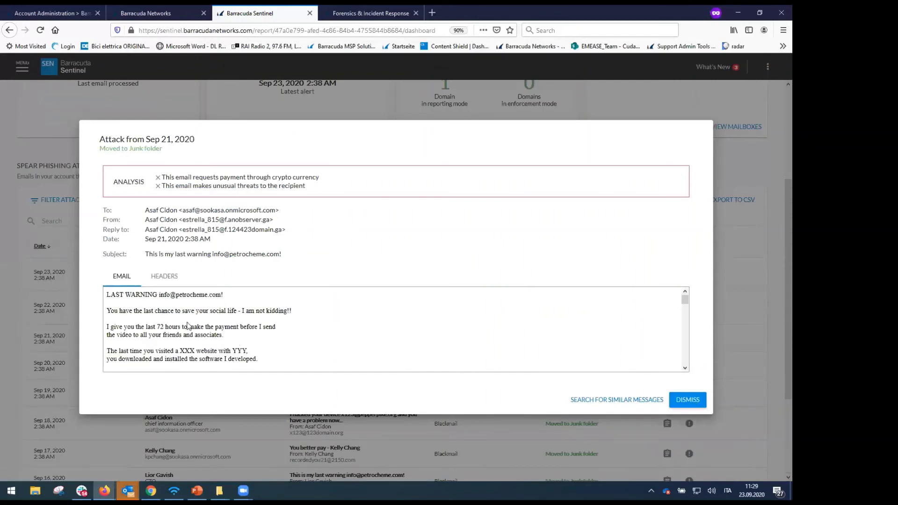
{"action": "left_click_drag", "start_coordinate": [195, 310], "coordinate": [237, 309]}
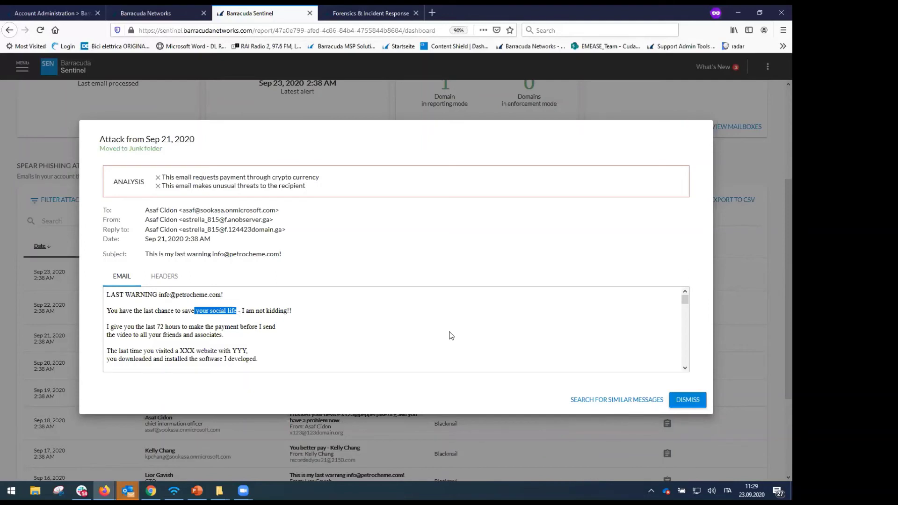
{"action": "scroll", "coordinate": [451, 335], "scroll_direction": "down", "scroll_amount": 5}
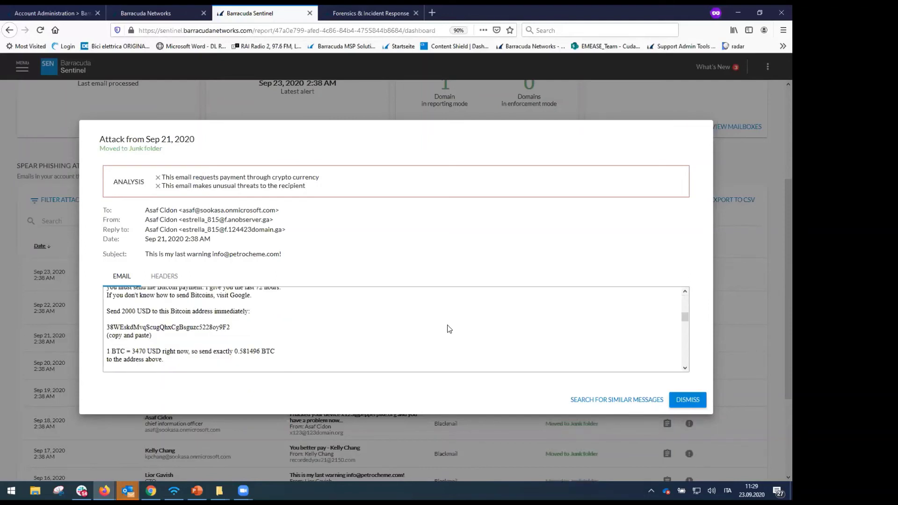
{"action": "double_click", "coordinate": [131, 311]}
{"action": "left_click", "coordinate": [531, 336]}
{"action": "left_click", "coordinate": [700, 410]}
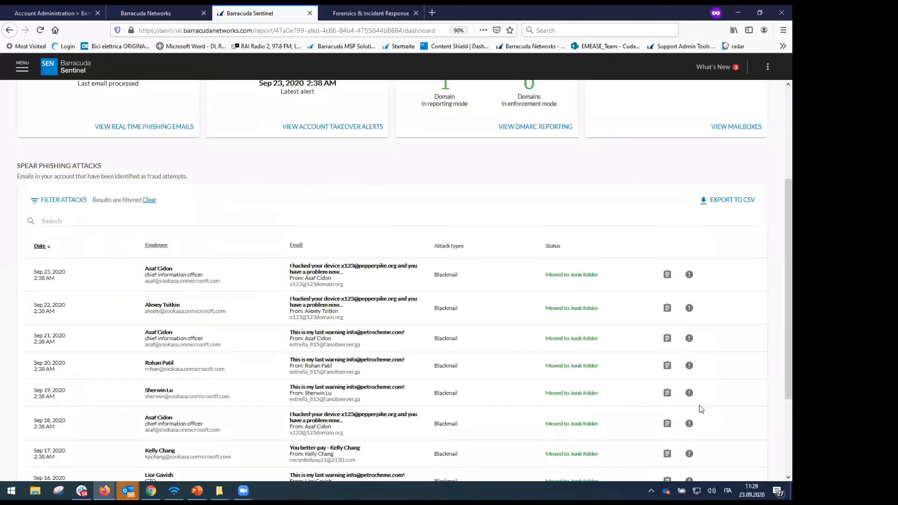
Step: Filter the spear phishing attacks to Service impersonations and search them for "fedex"
{"action": "left_click", "coordinate": [57, 201]}
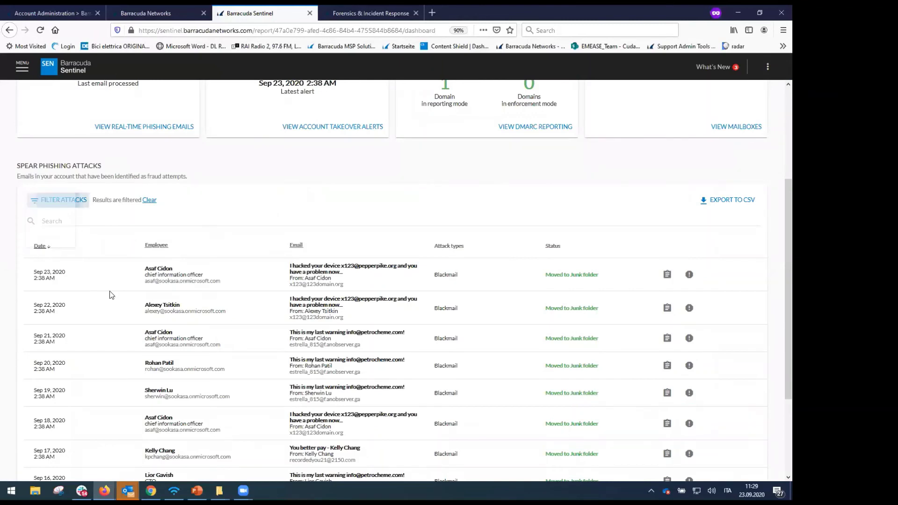
{"action": "left_click", "coordinate": [81, 286]}
{"action": "left_click", "coordinate": [138, 221]}
{"action": "type", "text": "f"}
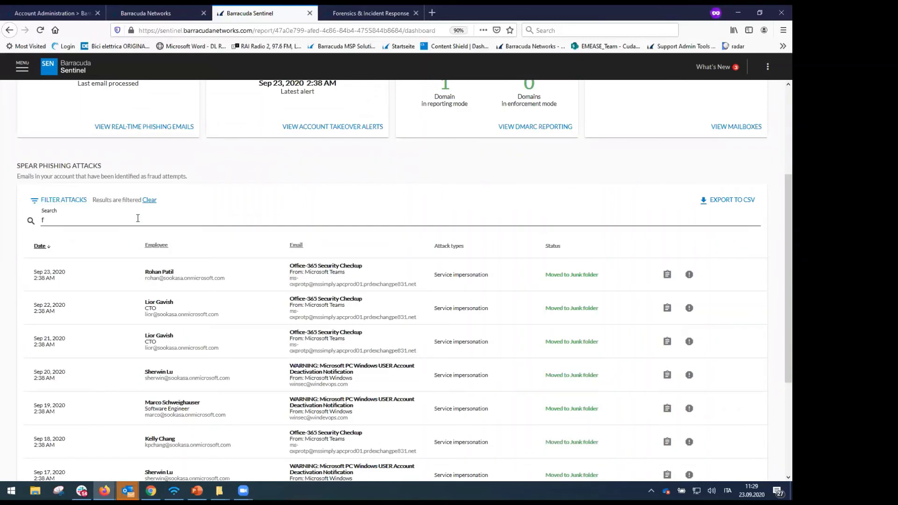
{"action": "type", "text": "edex"}
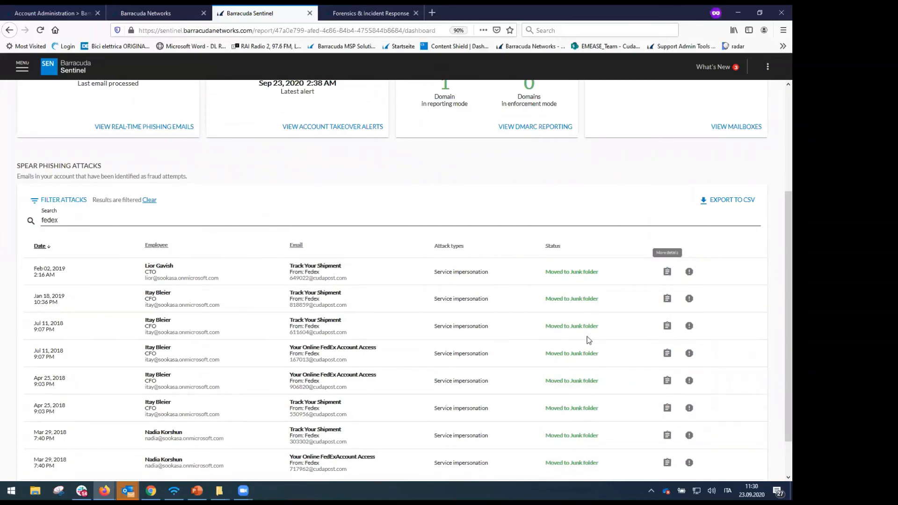
Step: Open the details of the Feb 02, 2019 "Track Your Shipment" attack and read through its email body
{"action": "left_click", "coordinate": [541, 273]}
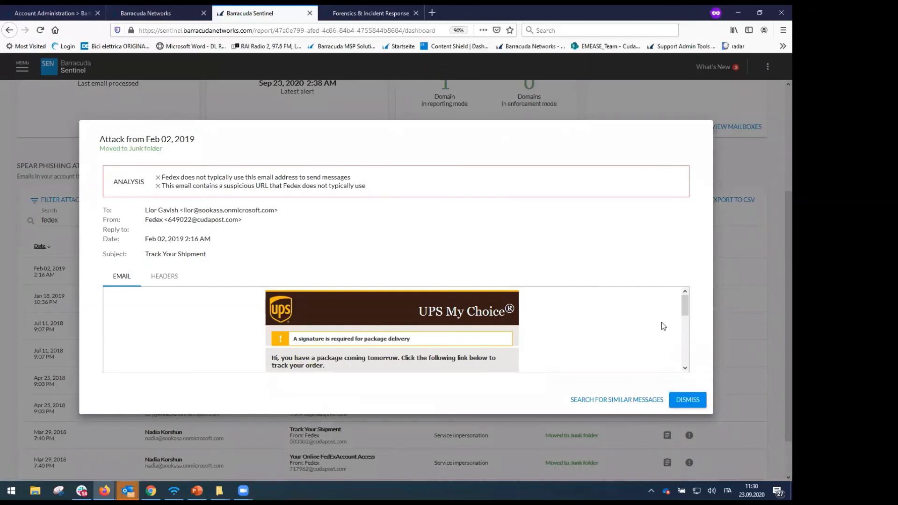
{"action": "scroll", "coordinate": [510, 365], "scroll_direction": "down", "scroll_amount": 2}
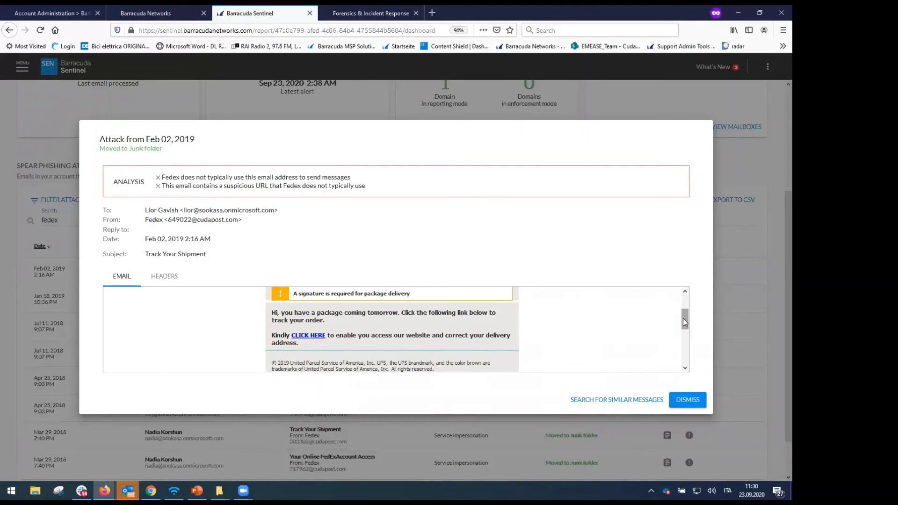
{"action": "scroll", "coordinate": [684, 343], "scroll_direction": "up", "scroll_amount": 2}
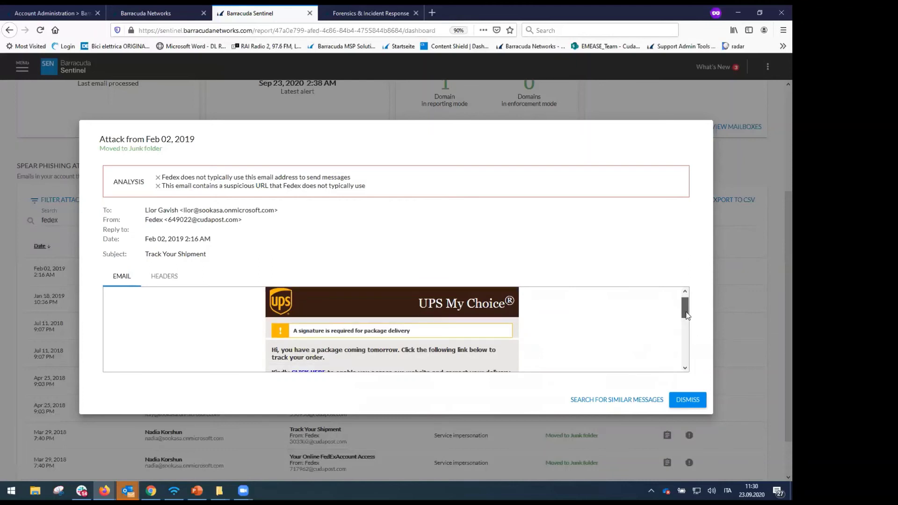
{"action": "left_click_drag", "start_coordinate": [686, 310], "coordinate": [687, 321]}
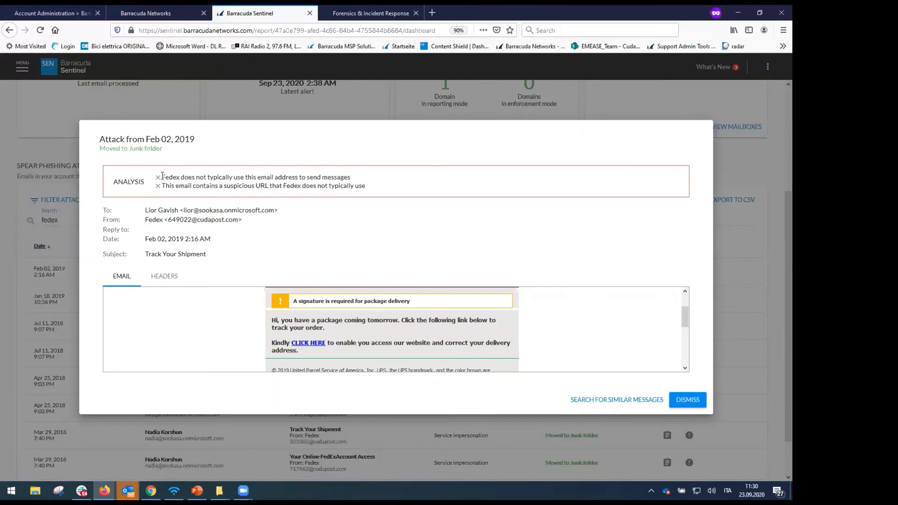
Step: Examine the Fedex attack's analysis, sender name and sender address, and close the details
{"action": "left_click_drag", "start_coordinate": [162, 176], "coordinate": [352, 181]}
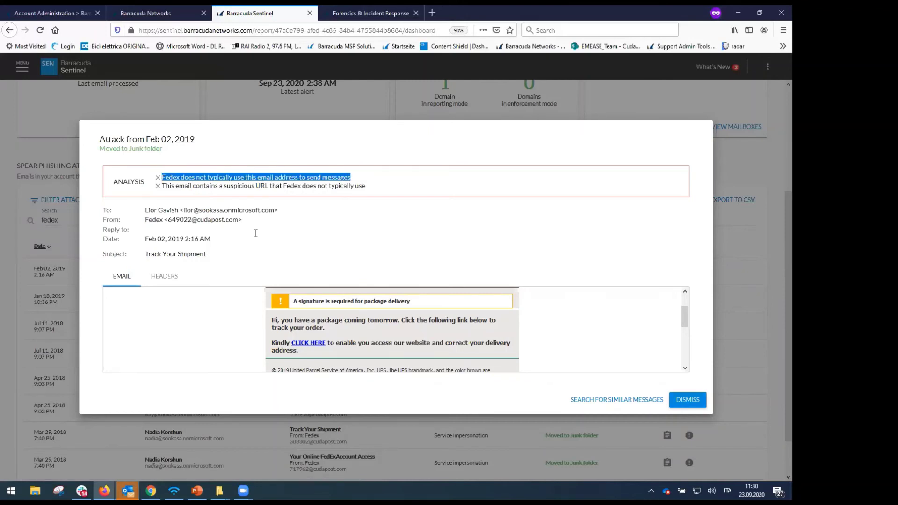
{"action": "left_click_drag", "start_coordinate": [238, 221], "coordinate": [197, 221]}
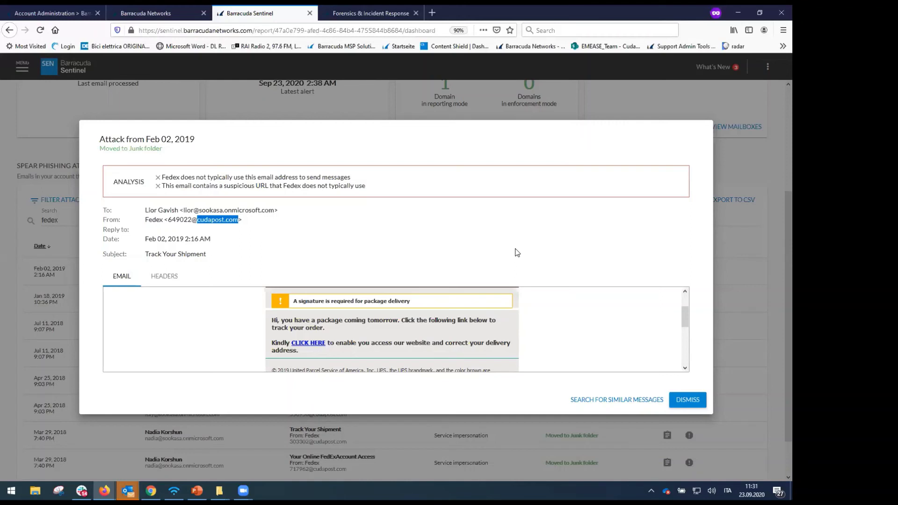
{"action": "left_click", "coordinate": [250, 226]}
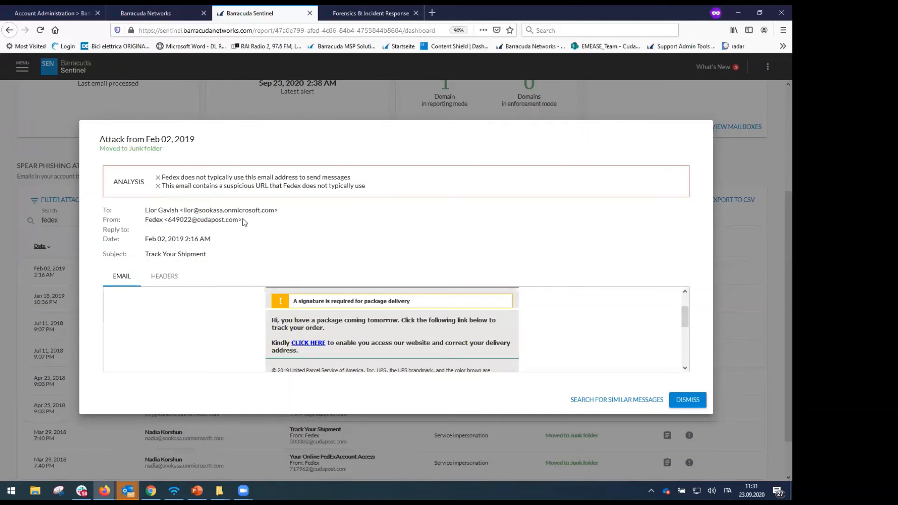
{"action": "left_click_drag", "start_coordinate": [244, 219], "coordinate": [165, 221]}
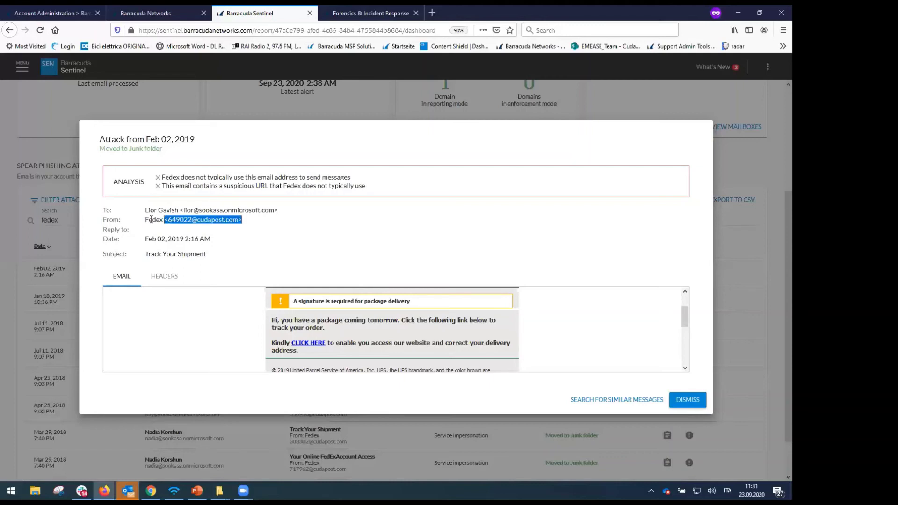
{"action": "double_click", "coordinate": [151, 219]}
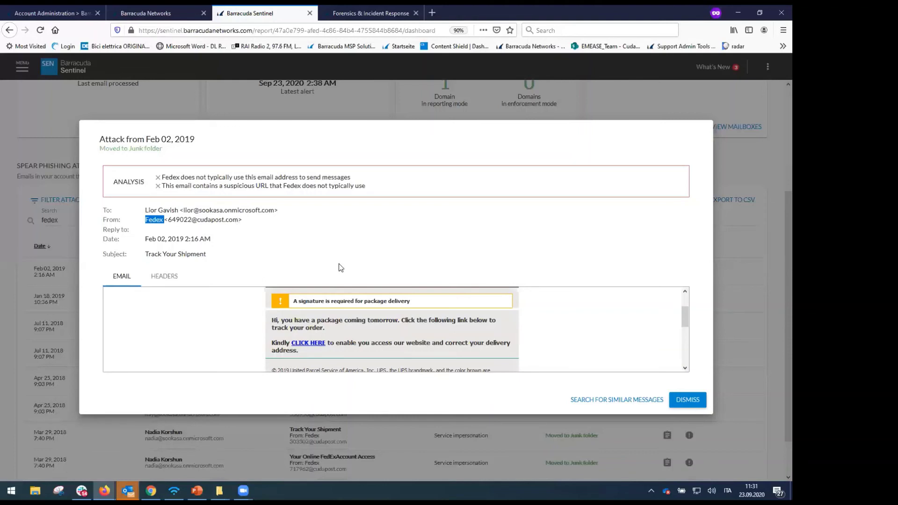
{"action": "left_click", "coordinate": [196, 239]}
{"action": "key", "text": "Escape"}
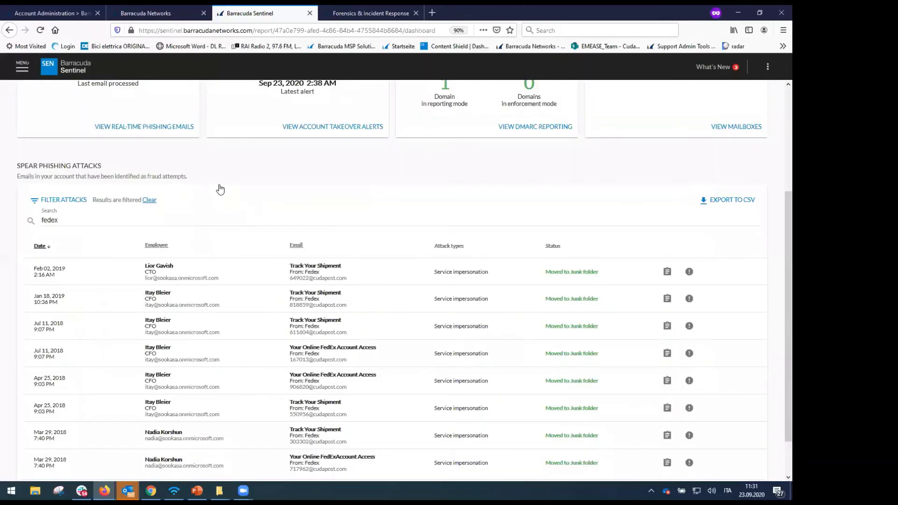
Step: Filter the spear phishing attacks to Employee impersonations and clear the "fedex" search term
{"action": "left_click", "coordinate": [59, 199]}
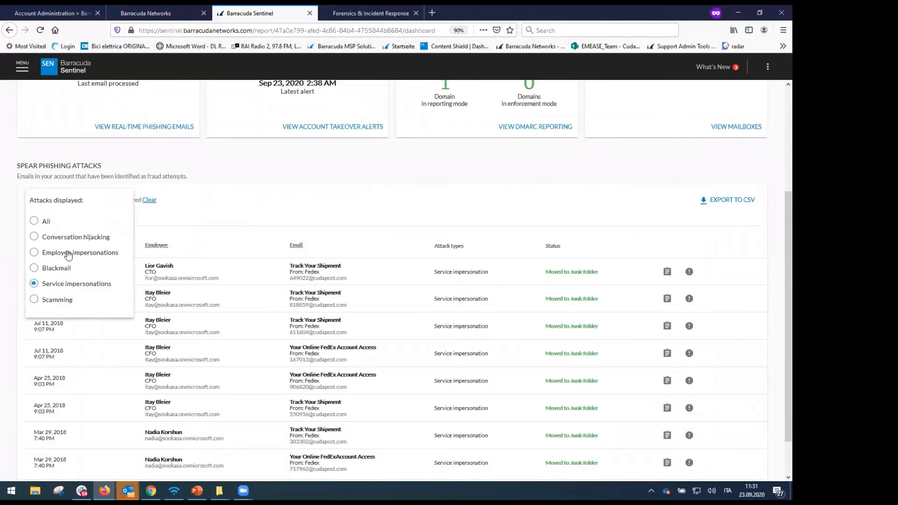
{"action": "left_click", "coordinate": [517, 367]}
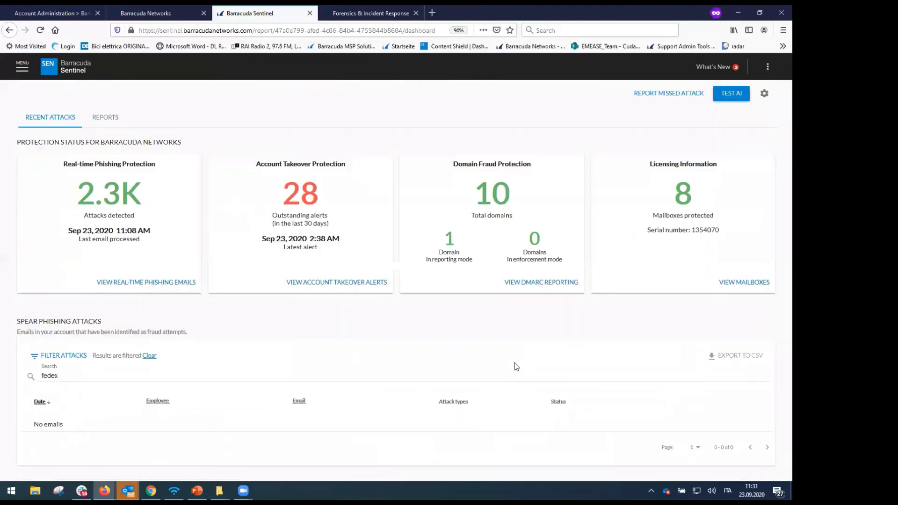
{"action": "double_click", "coordinate": [82, 378]}
{"action": "key", "text": "BackSpace"}
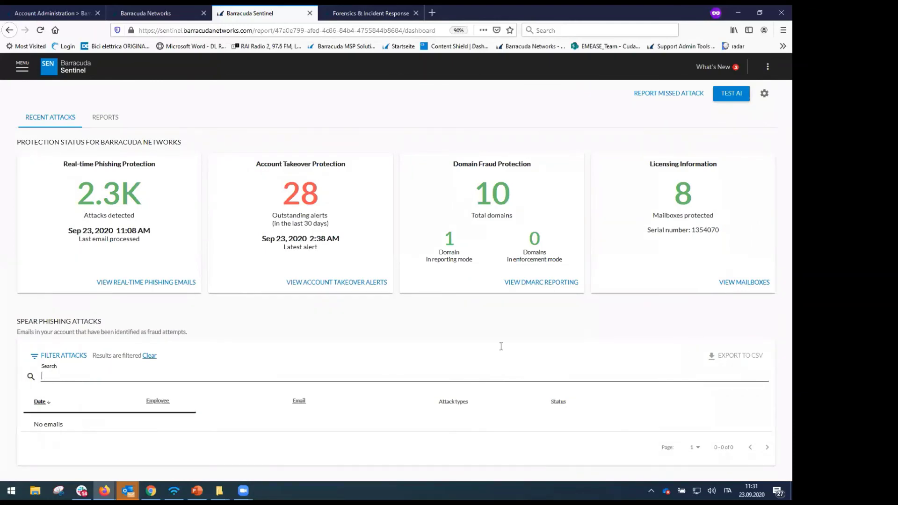
{"action": "scroll", "coordinate": [589, 329], "scroll_direction": "down", "scroll_amount": 4}
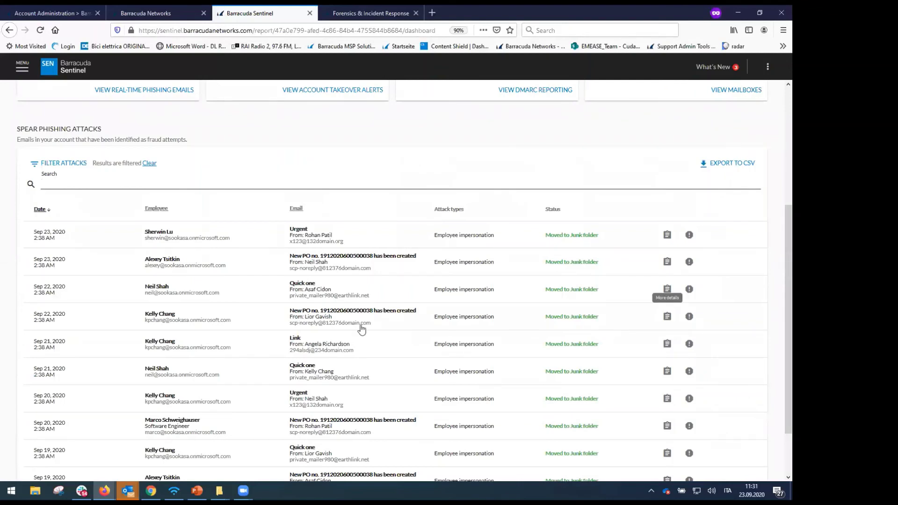
Step: Open the details of the Sep 22, 2020 new-PO impersonation attack, examine its analysis and phishing link, and close the details
{"action": "left_click", "coordinate": [579, 324]}
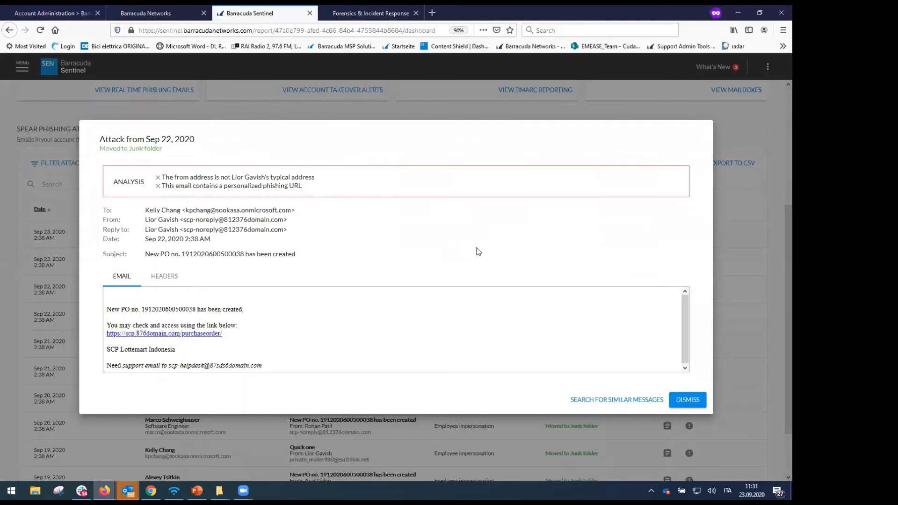
{"action": "mouse_move", "coordinate": [171, 338]}
{"action": "left_click_drag", "start_coordinate": [317, 177], "coordinate": [236, 174]}
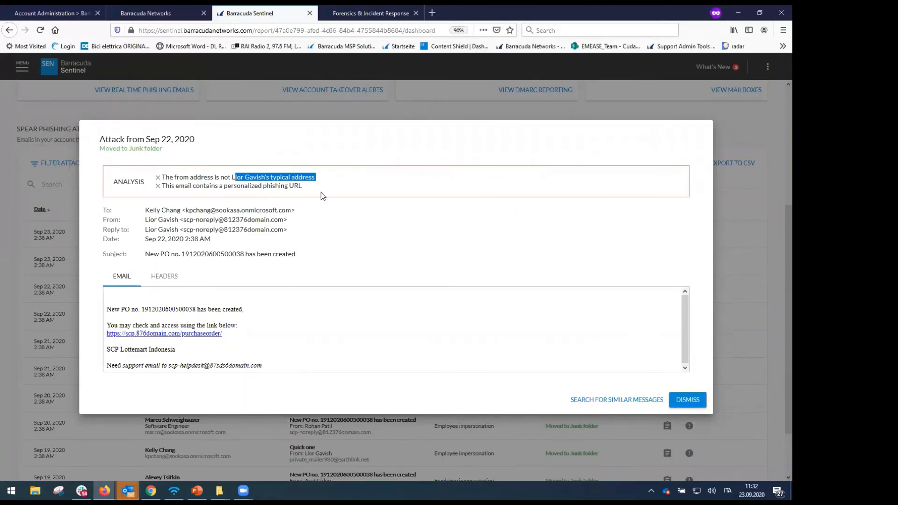
{"action": "left_click", "coordinate": [224, 187]}
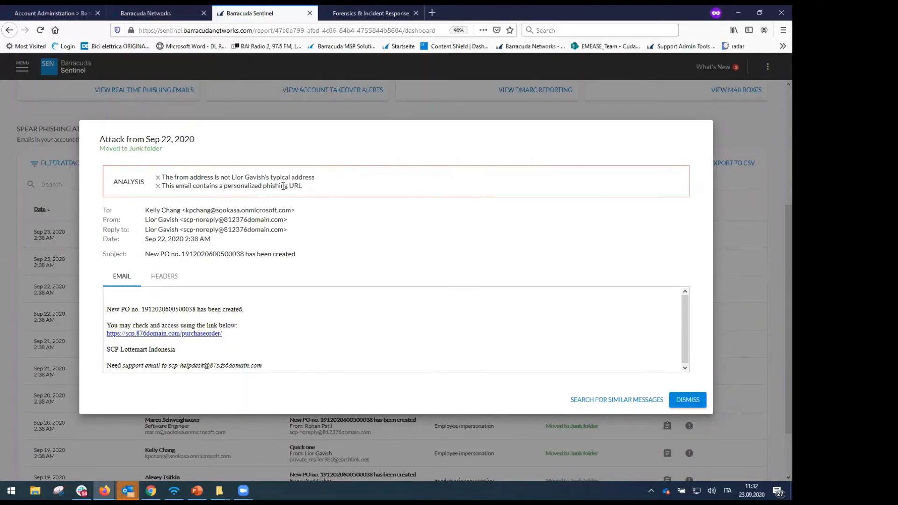
{"action": "left_click_drag", "start_coordinate": [225, 187], "coordinate": [304, 189]}
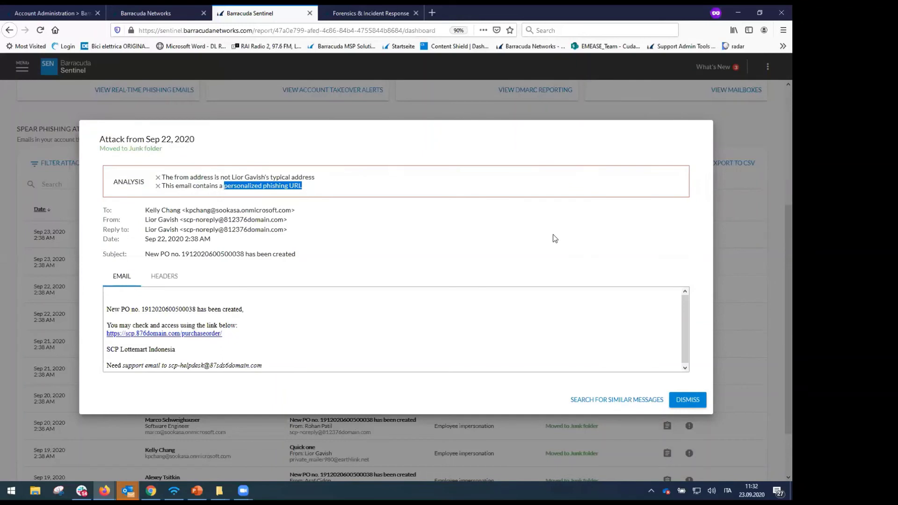
{"action": "left_click", "coordinate": [524, 232]}
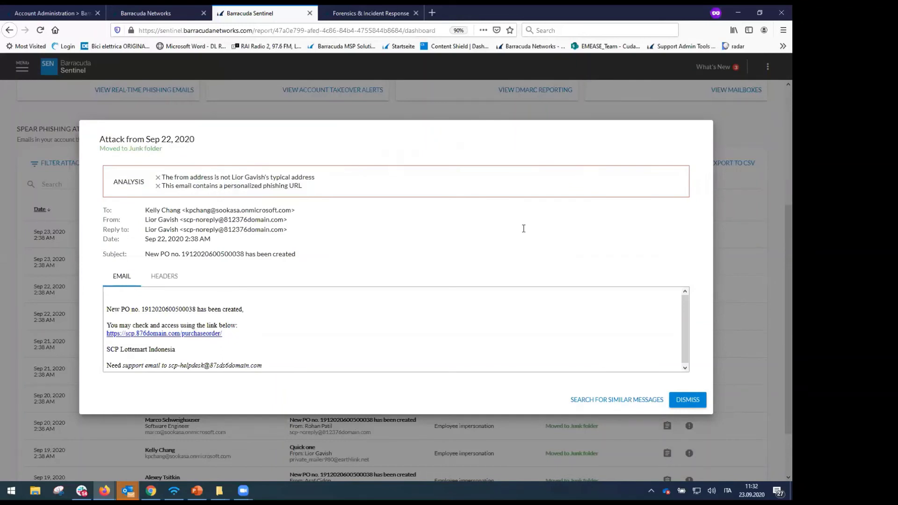
{"action": "left_click_drag", "start_coordinate": [305, 187], "coordinate": [223, 188]}
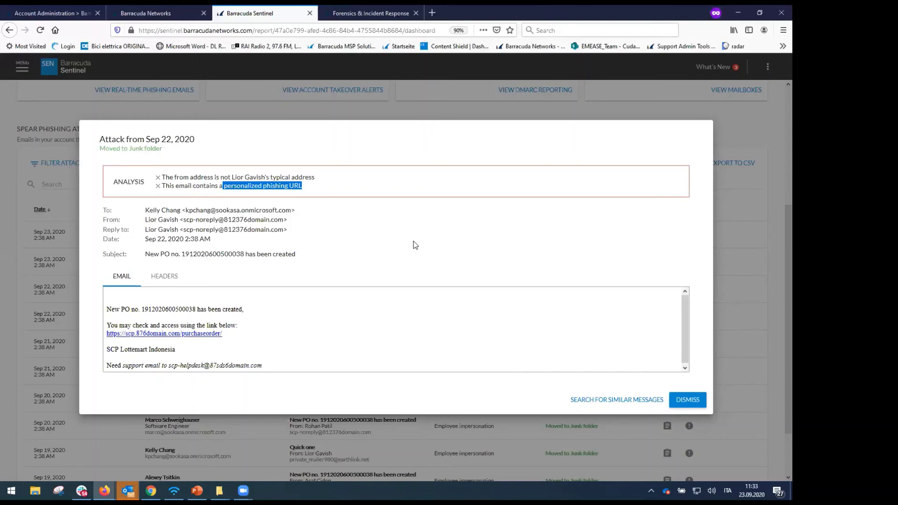
{"action": "left_click", "coordinate": [380, 233]}
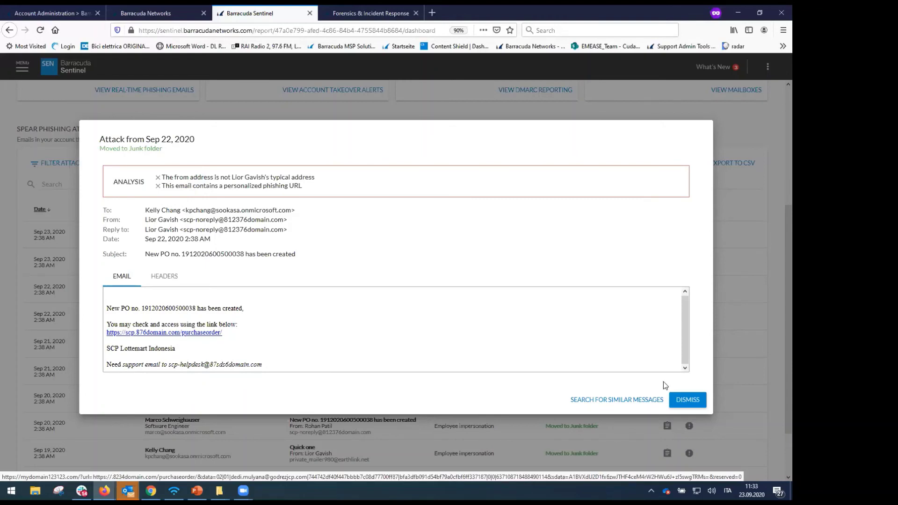
{"action": "left_click", "coordinate": [688, 400]}
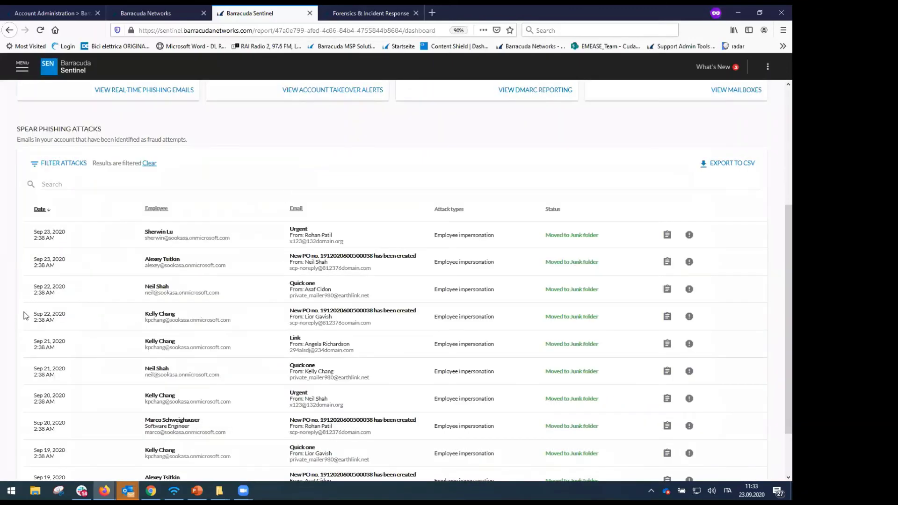
Step: Filter the spear phishing attacks to show only Conversation hijacking
{"action": "scroll", "coordinate": [26, 316], "scroll_direction": "up", "scroll_amount": 3}
{"action": "left_click", "coordinate": [73, 310]}
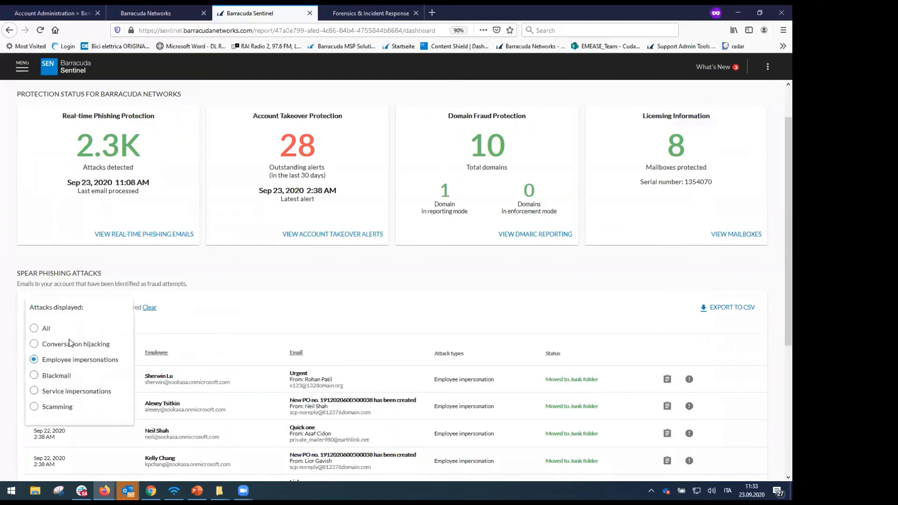
{"action": "left_click", "coordinate": [592, 314]}
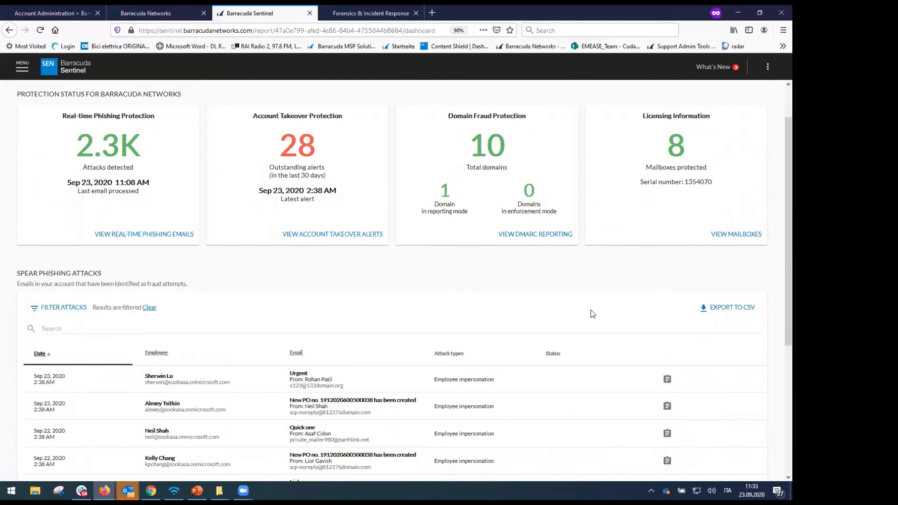
{"action": "scroll", "coordinate": [611, 327], "scroll_direction": "down", "scroll_amount": 2}
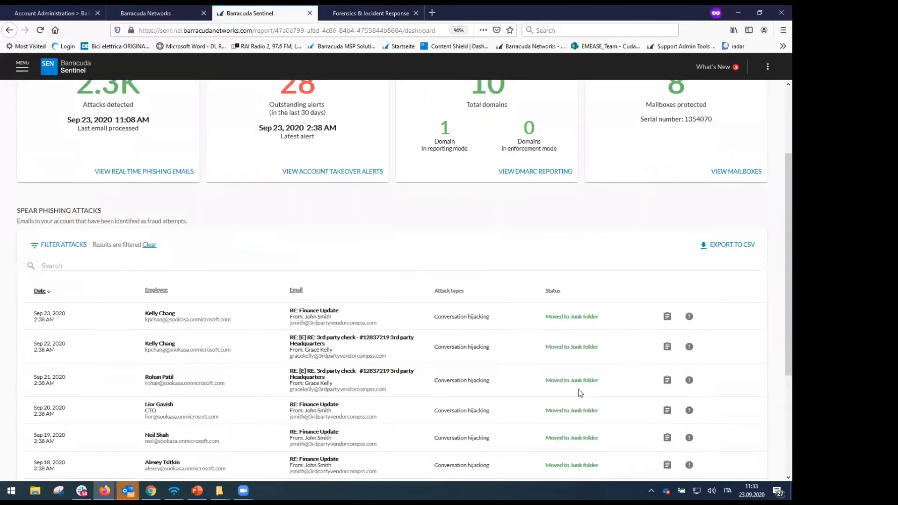
Step: Open the details of the Sep 19, 2020 conversation hijacking attack, read through its email thread, and close the details
{"action": "scroll", "coordinate": [580, 393], "scroll_direction": "down", "scroll_amount": 4}
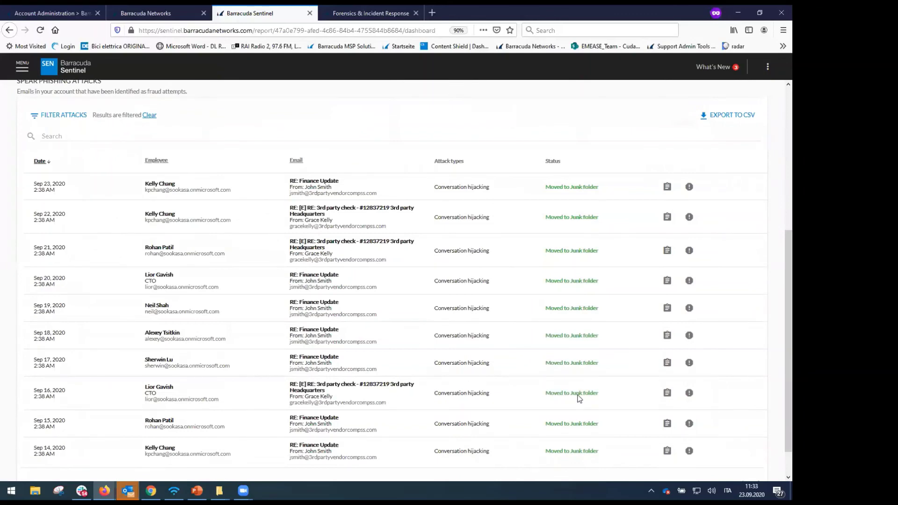
{"action": "scroll", "coordinate": [415, 345], "scroll_direction": "down", "scroll_amount": 1}
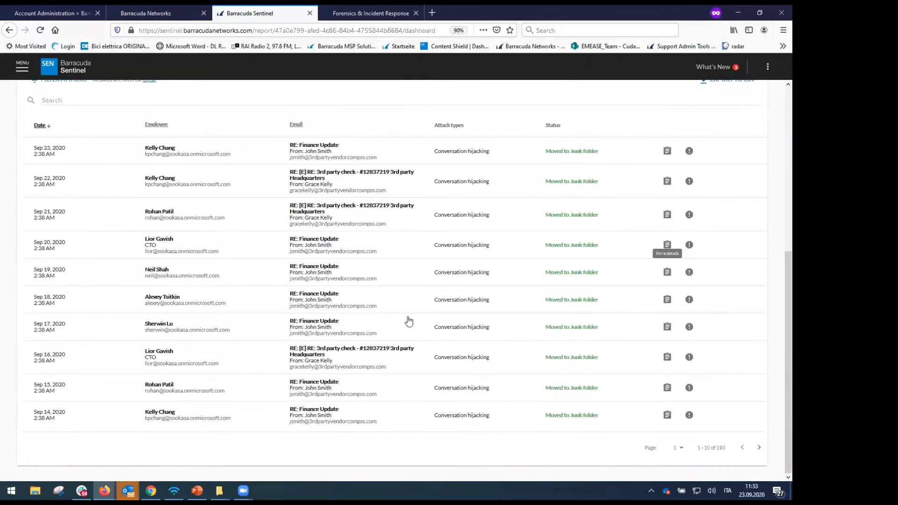
{"action": "left_click", "coordinate": [667, 272]}
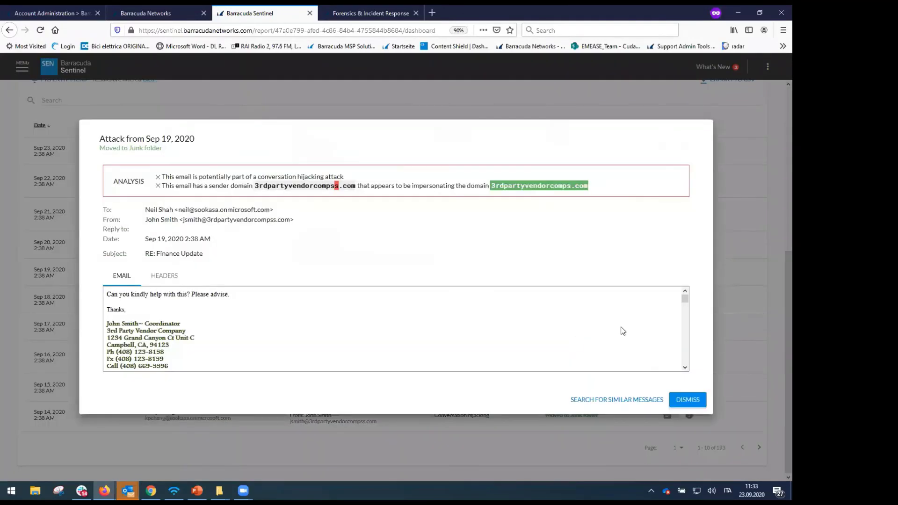
{"action": "scroll", "coordinate": [623, 330], "scroll_direction": "down", "scroll_amount": 10}
{"action": "scroll", "coordinate": [577, 357], "scroll_direction": "down", "scroll_amount": 1}
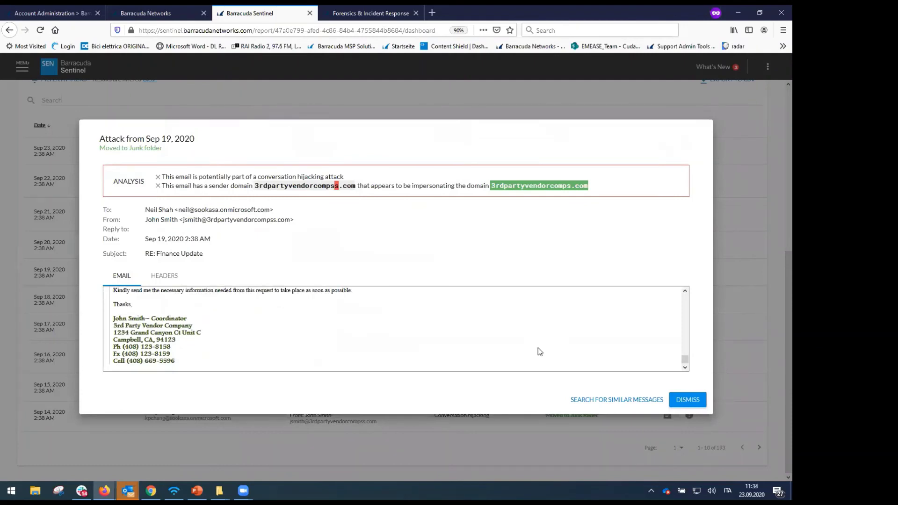
{"action": "scroll", "coordinate": [438, 364], "scroll_direction": "up", "scroll_amount": 5}
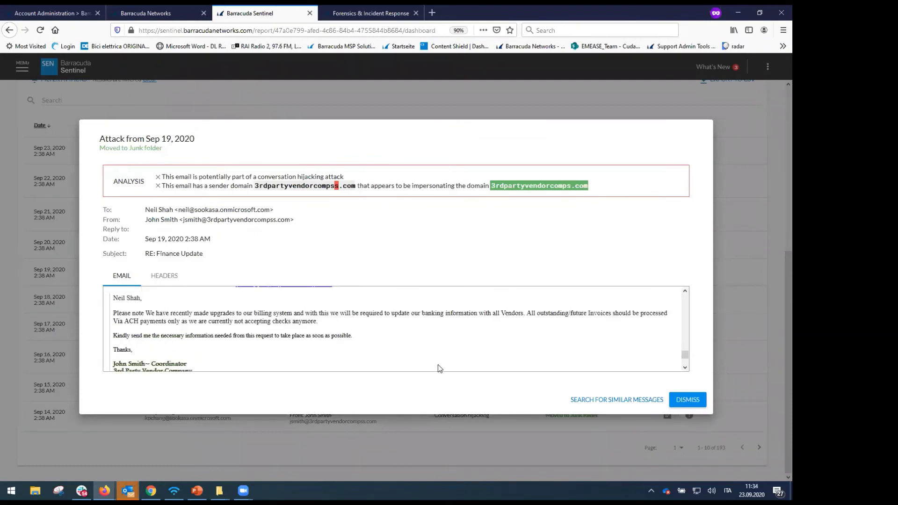
{"action": "scroll", "coordinate": [433, 364], "scroll_direction": "up", "scroll_amount": 2}
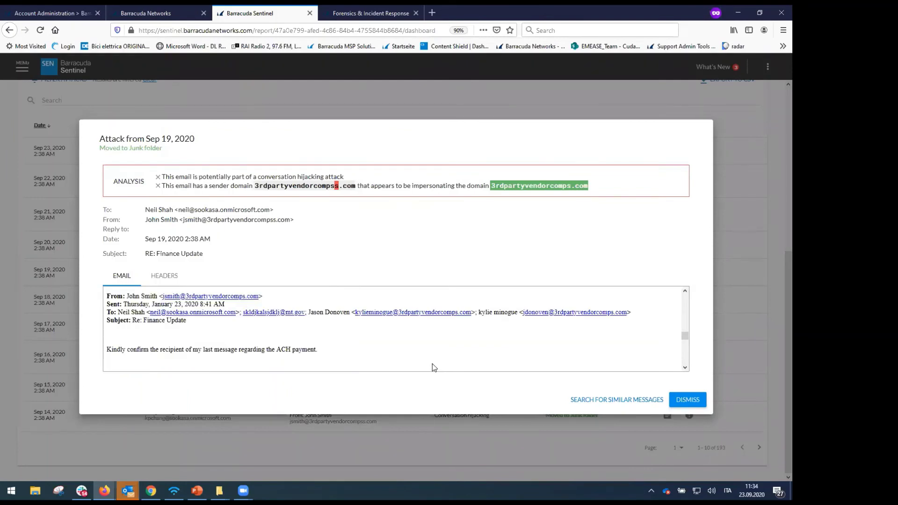
{"action": "scroll", "coordinate": [427, 356], "scroll_direction": "up", "scroll_amount": 3}
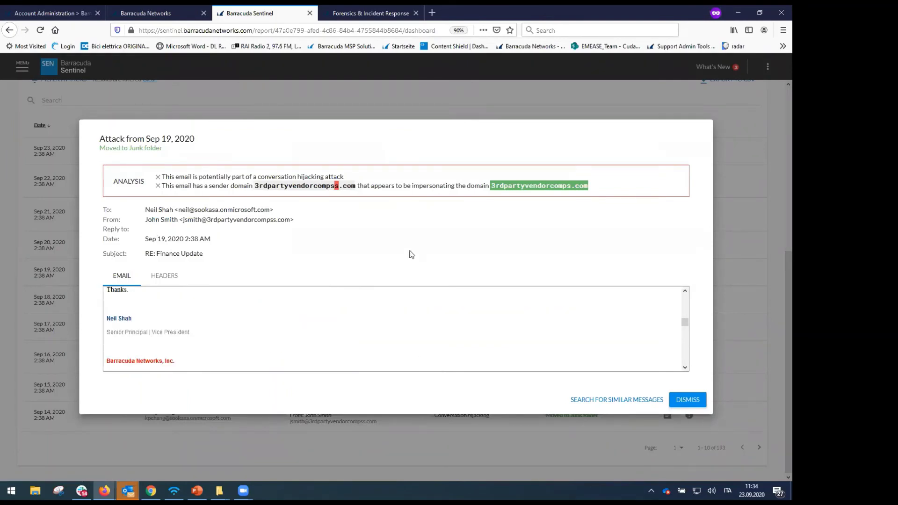
{"action": "scroll", "coordinate": [523, 311], "scroll_direction": "up", "scroll_amount": 3}
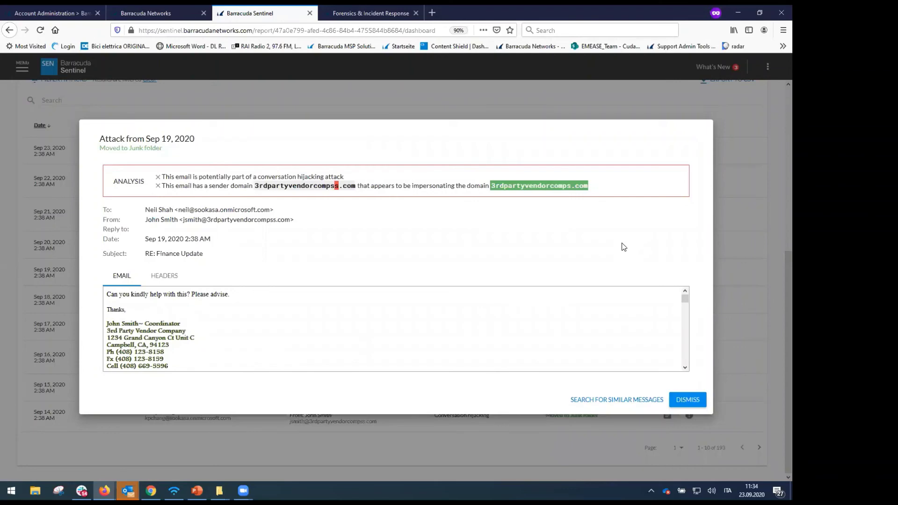
{"action": "left_click", "coordinate": [690, 405]}
Step: Reset the spear phishing attacks filter to show All attack types
{"action": "scroll", "coordinate": [338, 265], "scroll_direction": "up", "scroll_amount": 1}
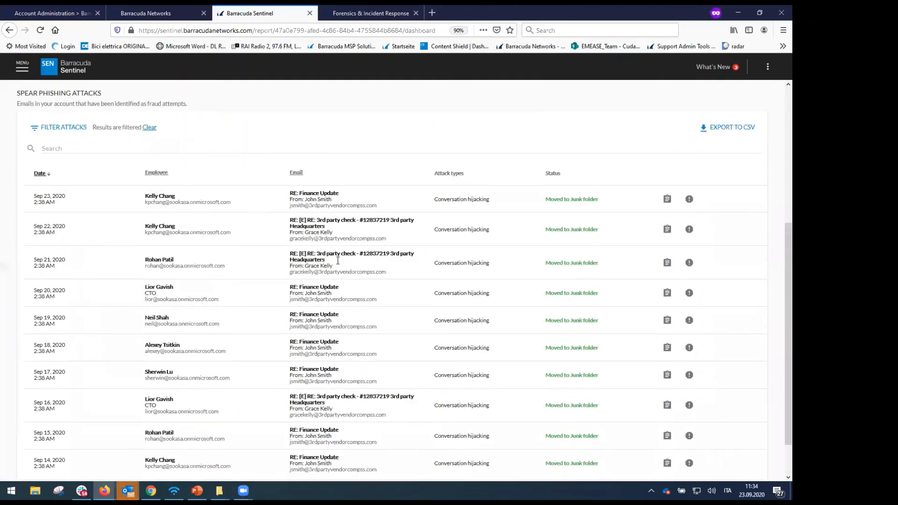
{"action": "scroll", "coordinate": [338, 260], "scroll_direction": "down", "scroll_amount": 1}
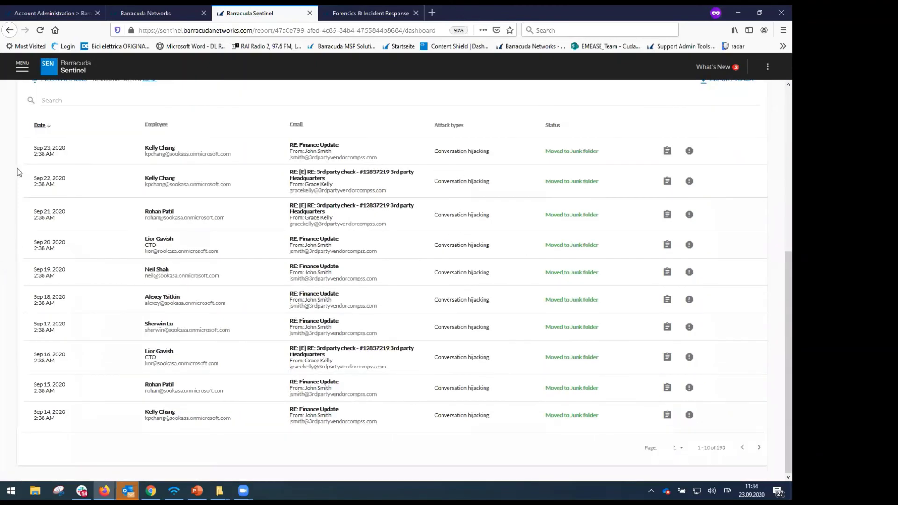
{"action": "scroll", "coordinate": [56, 175], "scroll_direction": "up", "scroll_amount": 2}
{"action": "left_click", "coordinate": [58, 175]}
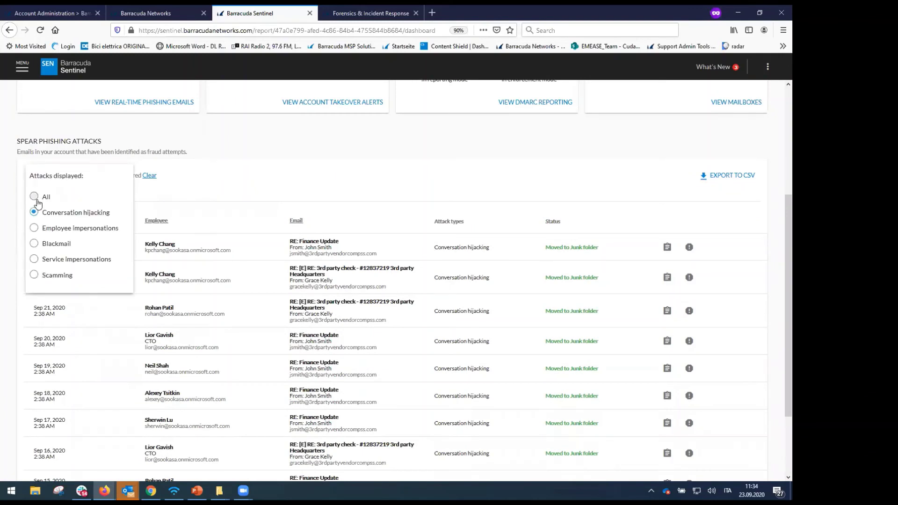
{"action": "left_click", "coordinate": [34, 197]}
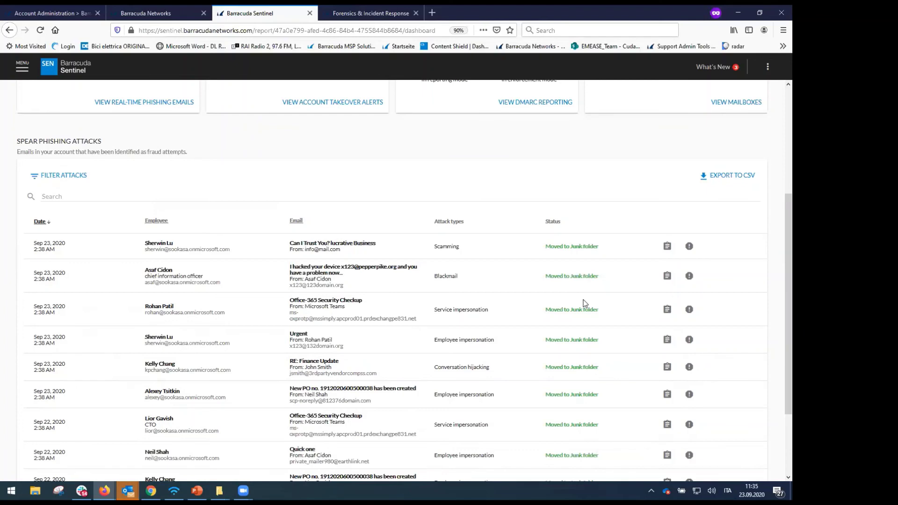
Step: Switch to Outlook and open the 01.09.2020 "You have received a targeted phishing attack" notice in the Cuda IT folder
{"action": "mouse_move", "coordinate": [128, 491]}
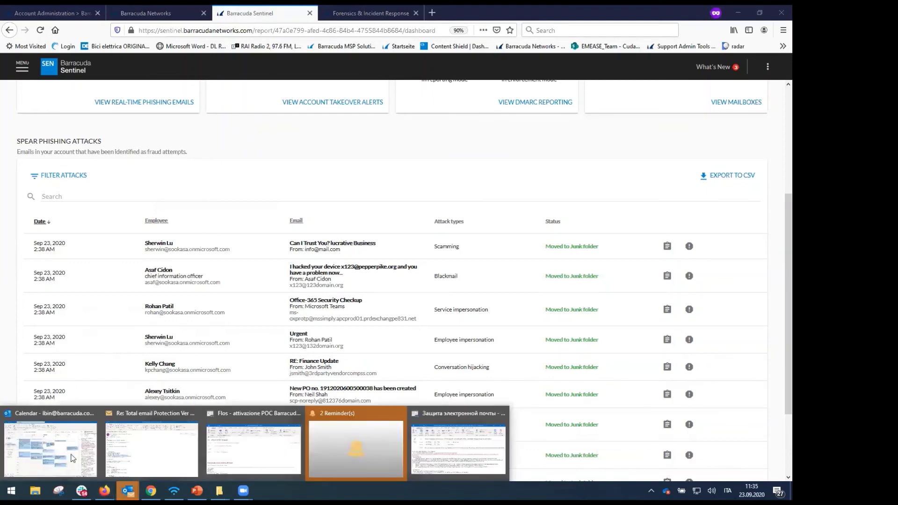
{"action": "left_click", "coordinate": [10, 457]}
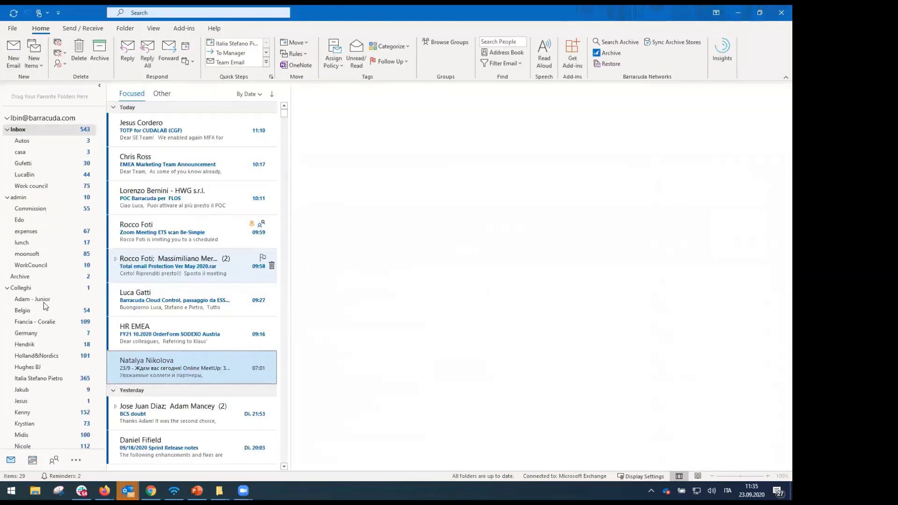
{"action": "scroll", "coordinate": [7, 248], "scroll_direction": "down", "scroll_amount": 2}
{"action": "left_click", "coordinate": [7, 244]}
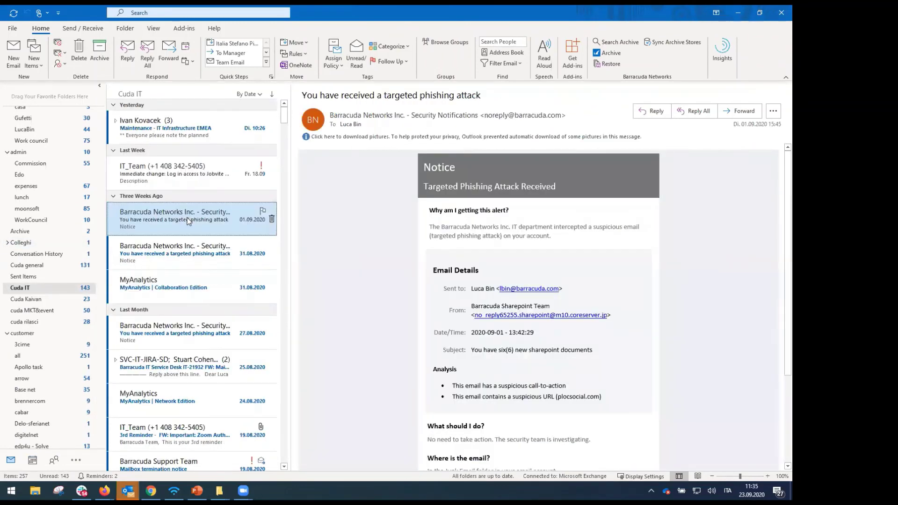
{"action": "key", "text": "Return"}
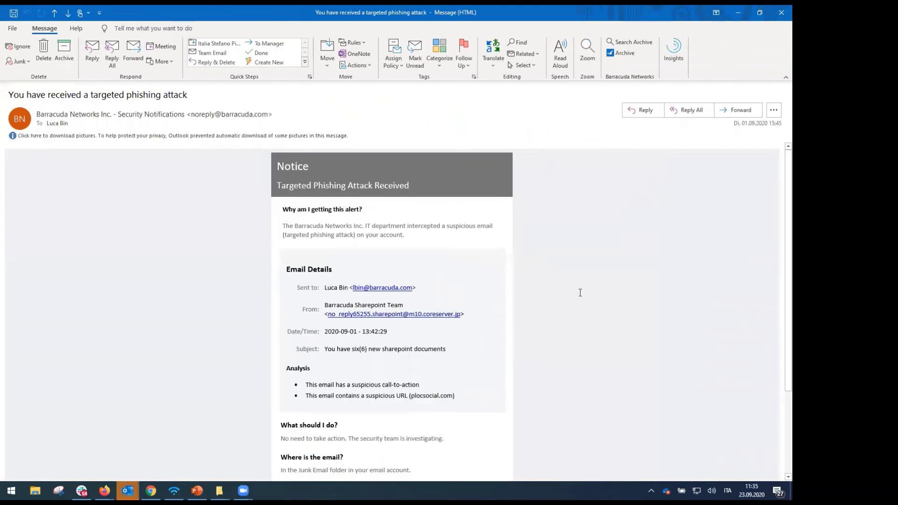
Step: Examine the notice's sender name, the call-to-action entry in its analysis, and the link for reporting that the email is not phishing
{"action": "scroll", "coordinate": [427, 265], "scroll_direction": "down", "scroll_amount": 1}
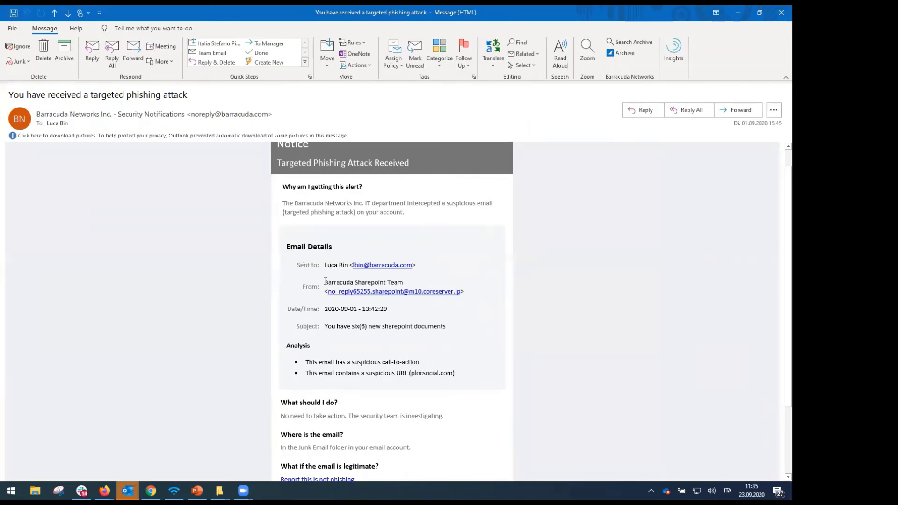
{"action": "left_click_drag", "start_coordinate": [326, 282], "coordinate": [403, 279]}
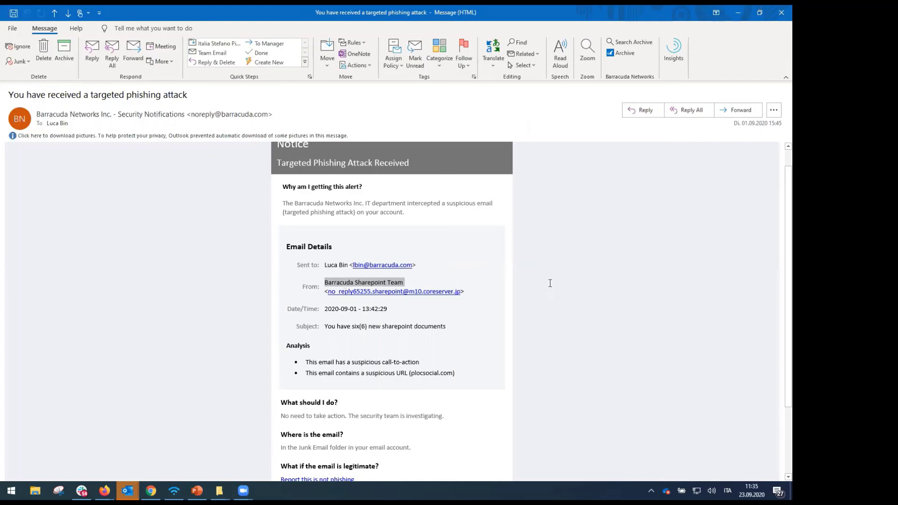
{"action": "scroll", "coordinate": [550, 283], "scroll_direction": "down", "scroll_amount": 1}
{"action": "scroll", "coordinate": [535, 283], "scroll_direction": "down", "scroll_amount": 2}
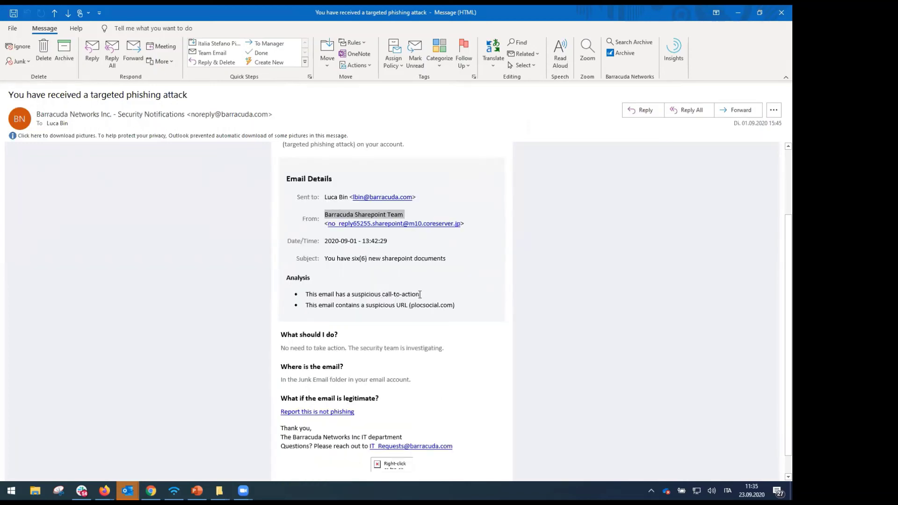
{"action": "left_click_drag", "start_coordinate": [383, 294], "coordinate": [420, 294]}
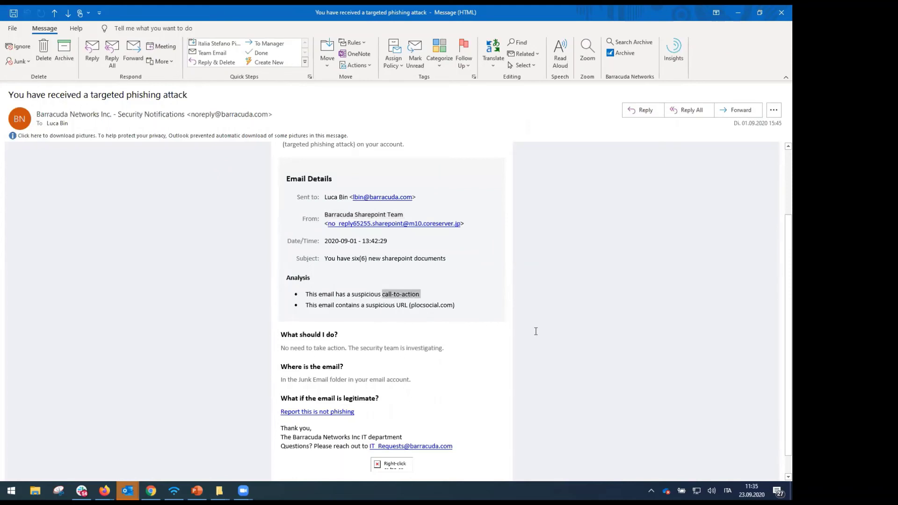
{"action": "scroll", "coordinate": [537, 329], "scroll_direction": "down", "scroll_amount": 1}
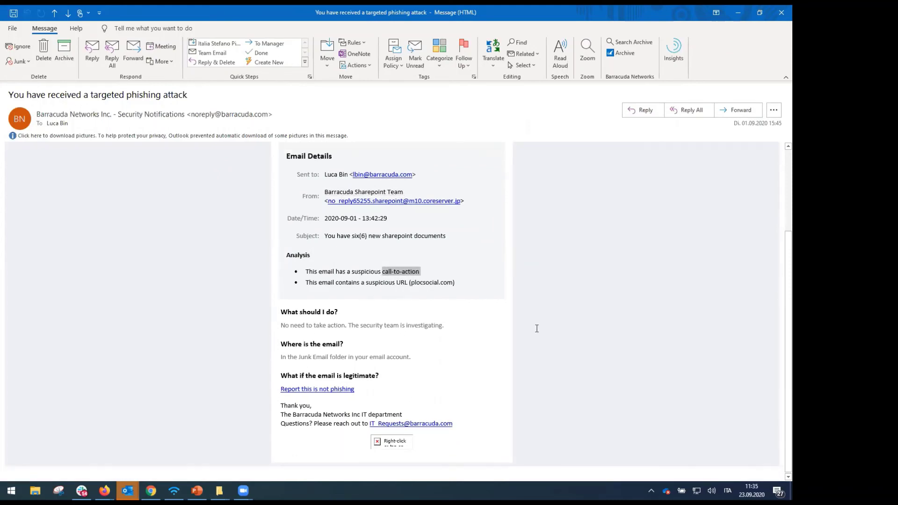
{"action": "scroll", "coordinate": [537, 329], "scroll_direction": "up", "scroll_amount": 3}
{"action": "scroll", "coordinate": [538, 329], "scroll_direction": "up", "scroll_amount": 1}
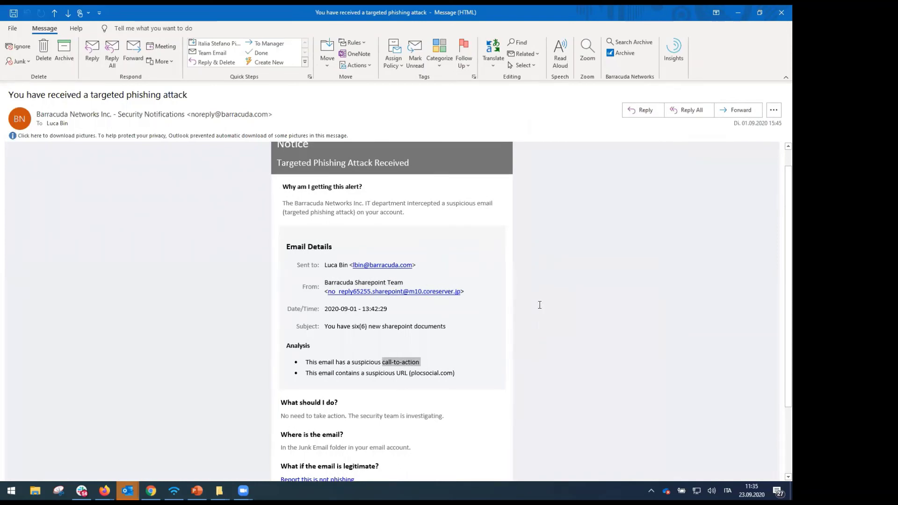
{"action": "scroll", "coordinate": [540, 305], "scroll_direction": "down", "scroll_amount": 4}
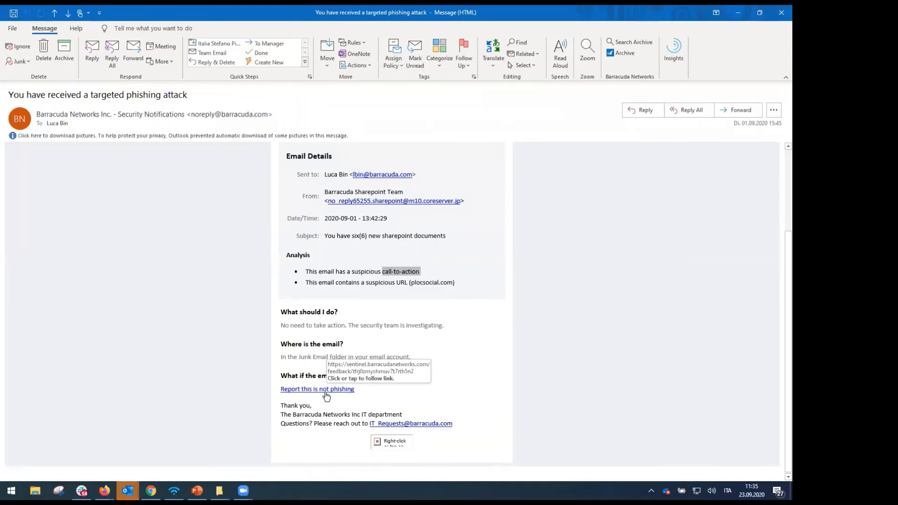
Step: Switch back to Barracuda Sentinel and check the false positive reporting option of the Sep 23 Office-365 Security Checkup attack
{"action": "left_click", "coordinate": [738, 13]}
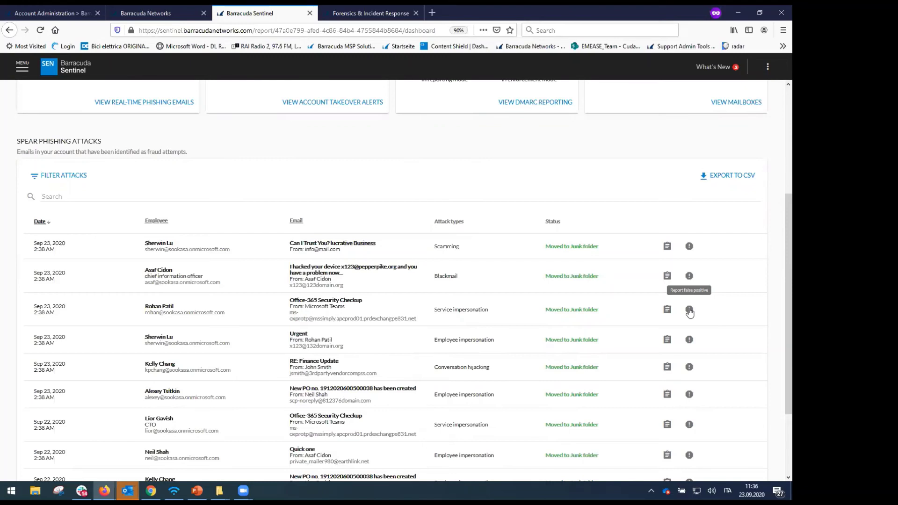
{"action": "left_click", "coordinate": [689, 311]}
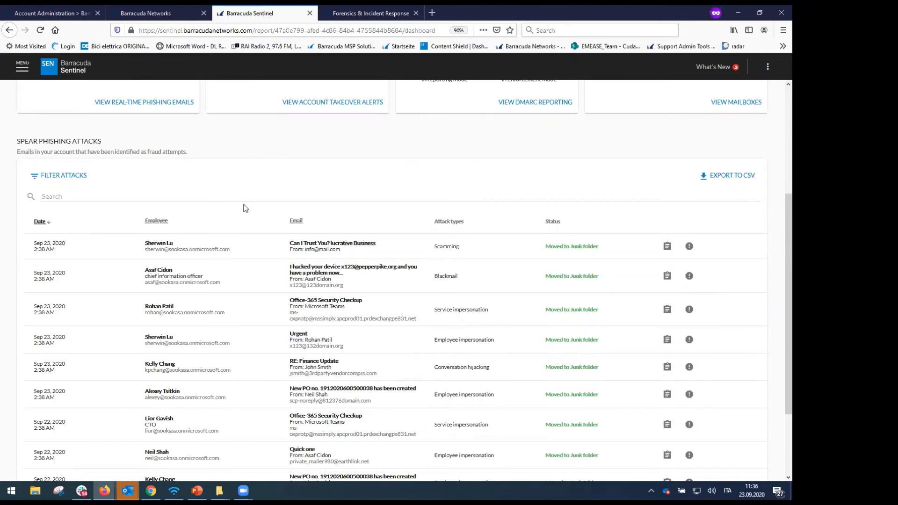
{"action": "scroll", "coordinate": [245, 208], "scroll_direction": "up", "scroll_amount": 2}
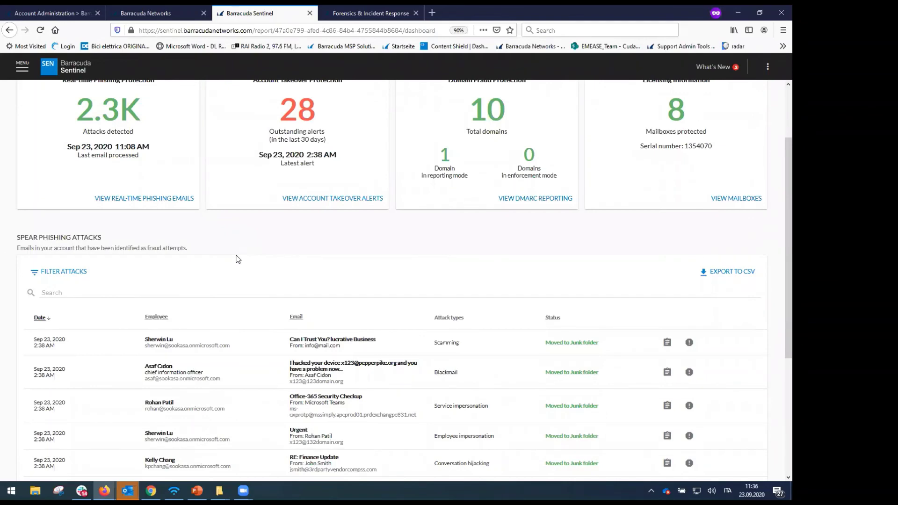
{"action": "scroll", "coordinate": [238, 262], "scroll_direction": "up", "scroll_amount": 2}
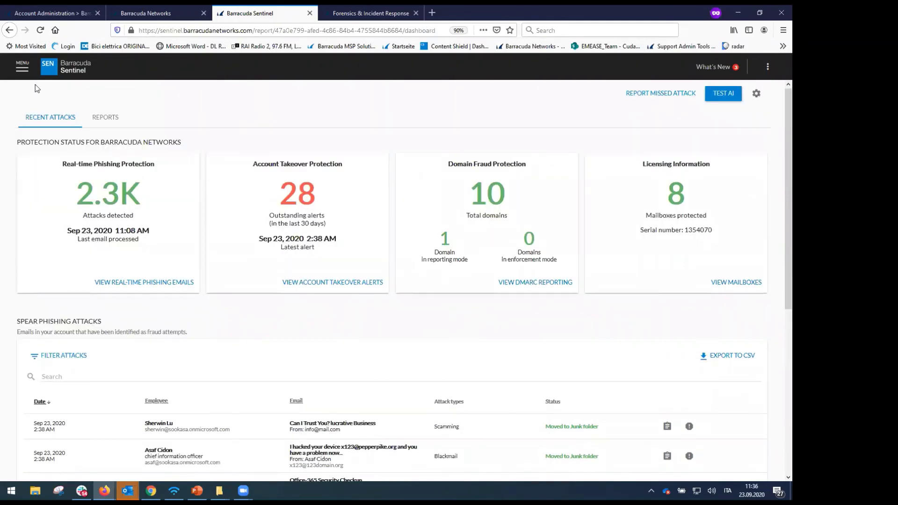
{"action": "left_click", "coordinate": [22, 69]}
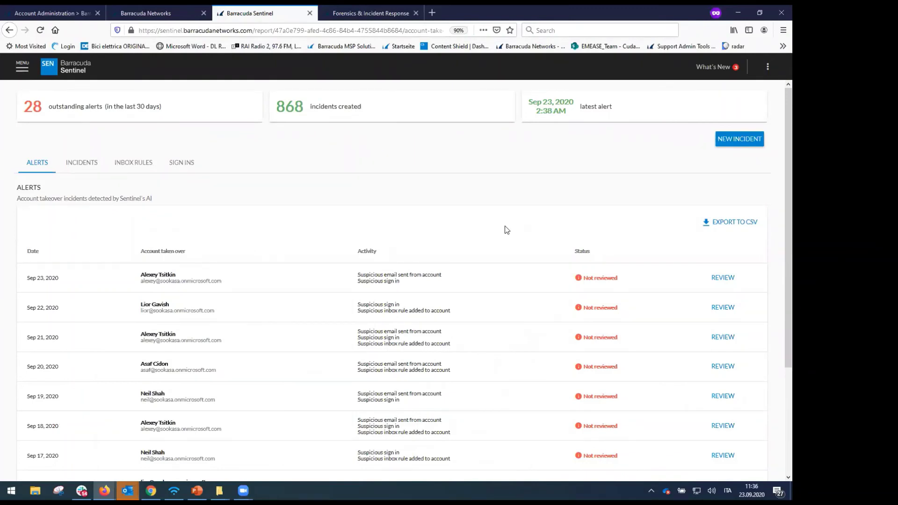
{"action": "scroll", "coordinate": [472, 270], "scroll_direction": "down", "scroll_amount": 1}
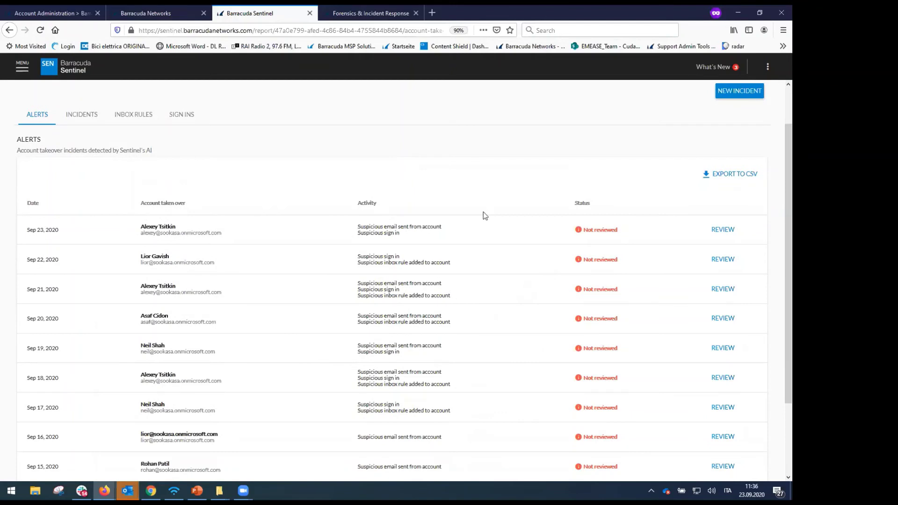
{"action": "scroll", "coordinate": [488, 257], "scroll_direction": "down", "scroll_amount": 1}
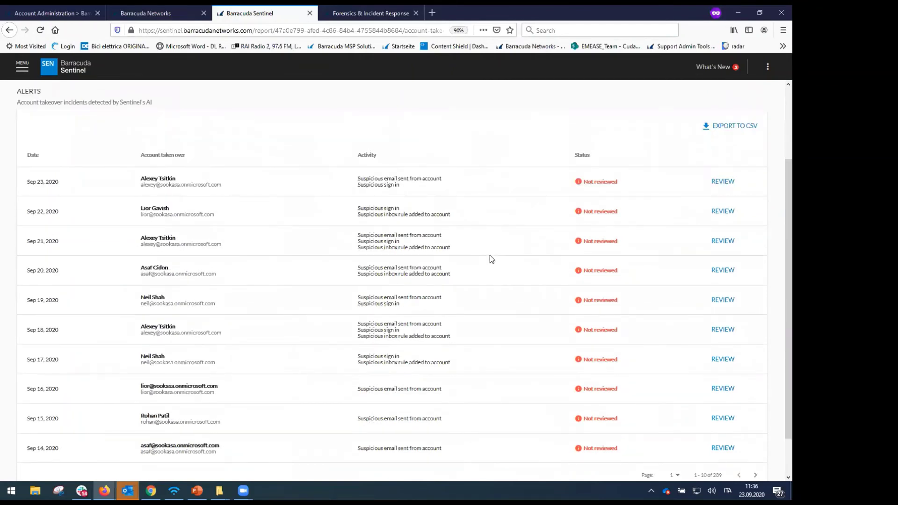
{"action": "scroll", "coordinate": [493, 281], "scroll_direction": "down", "scroll_amount": 1}
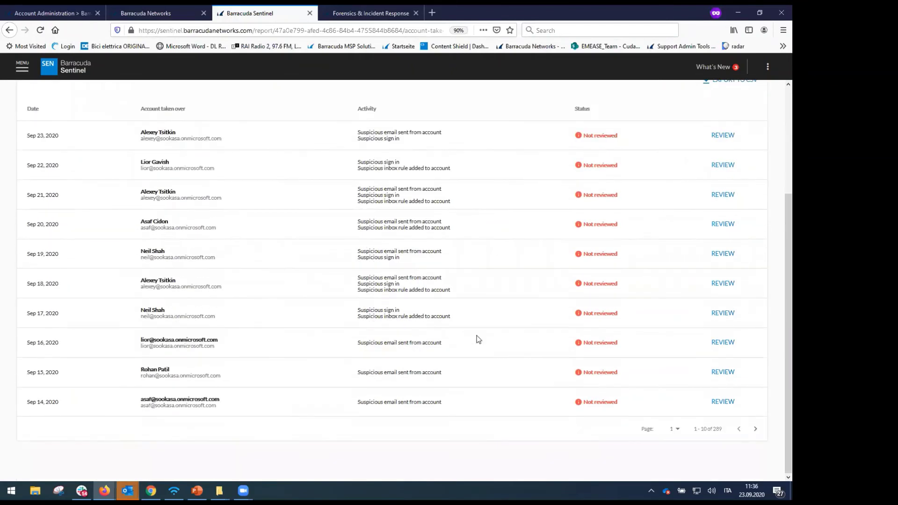
{"action": "scroll", "coordinate": [473, 332], "scroll_direction": "up", "scroll_amount": 1}
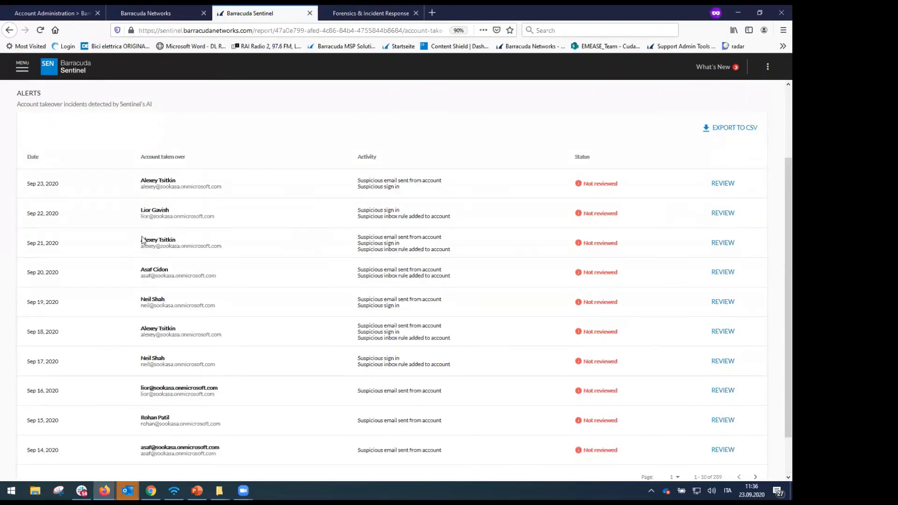
Step: Examine the taken-over account and the suspicious activities of the Sep 21, 2020 alert
{"action": "left_click_drag", "start_coordinate": [13, 250], "coordinate": [86, 248]}
{"action": "left_click_drag", "start_coordinate": [141, 243], "coordinate": [166, 247]}
{"action": "left_click_drag", "start_coordinate": [166, 246], "coordinate": [222, 246]}
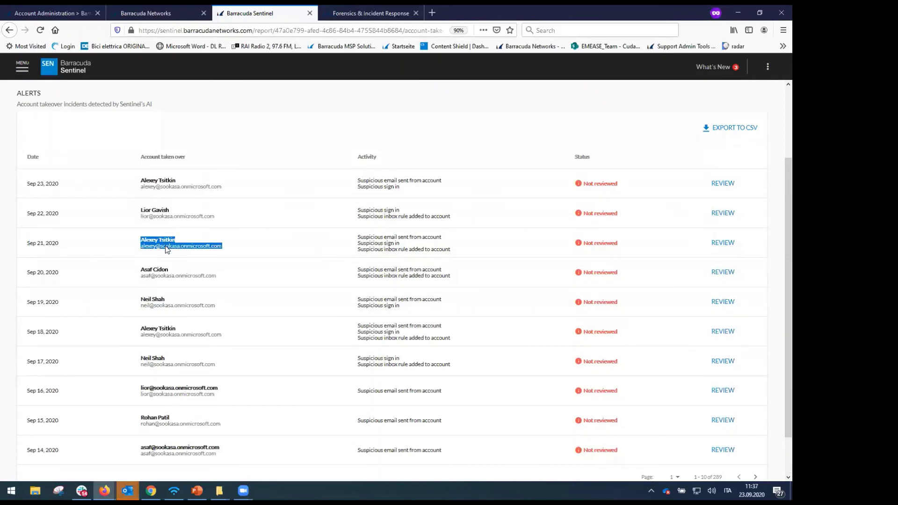
{"action": "left_click_drag", "start_coordinate": [359, 237], "coordinate": [462, 252]}
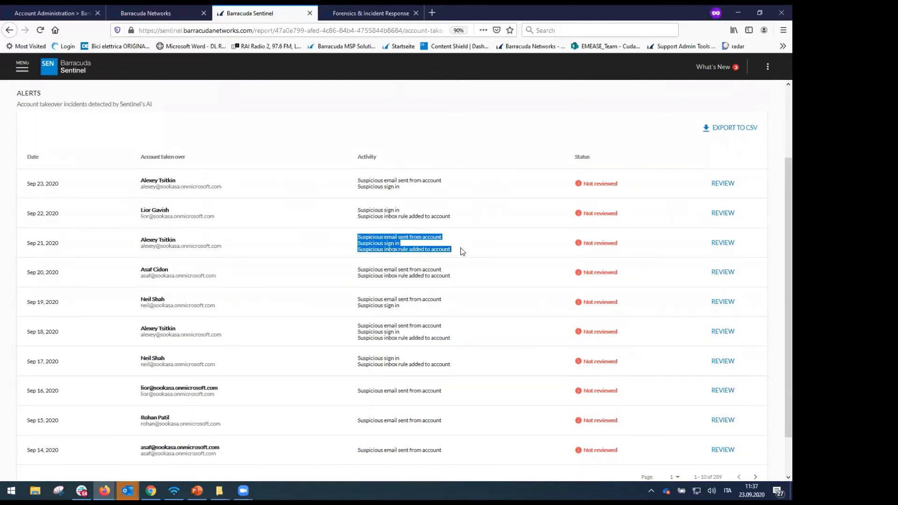
{"action": "left_click", "coordinate": [540, 243]}
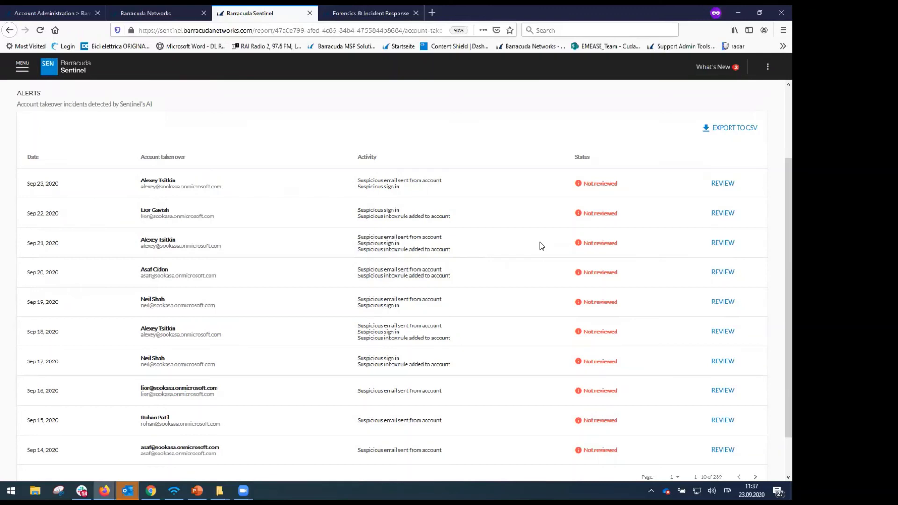
Step: Open the Sep 21, 2020 alert for review and examine the suspicious email's message, link analysis and sending time
{"action": "left_click", "coordinate": [724, 245]}
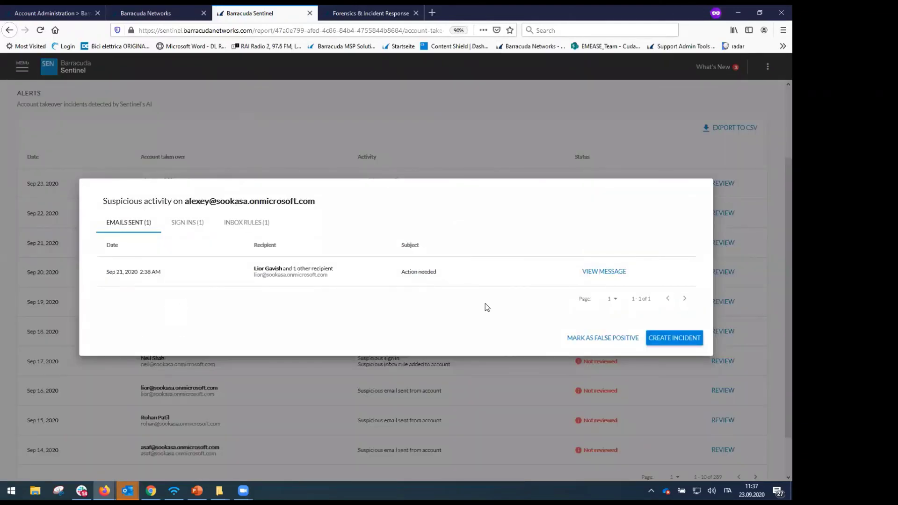
{"action": "left_click", "coordinate": [606, 270]}
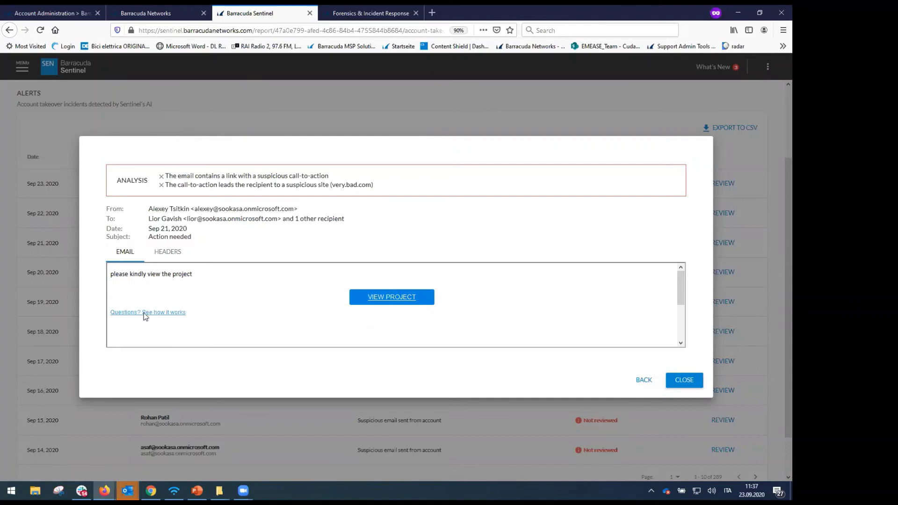
{"action": "left_click_drag", "start_coordinate": [375, 184], "coordinate": [339, 187]}
{"action": "left_click", "coordinate": [644, 380]}
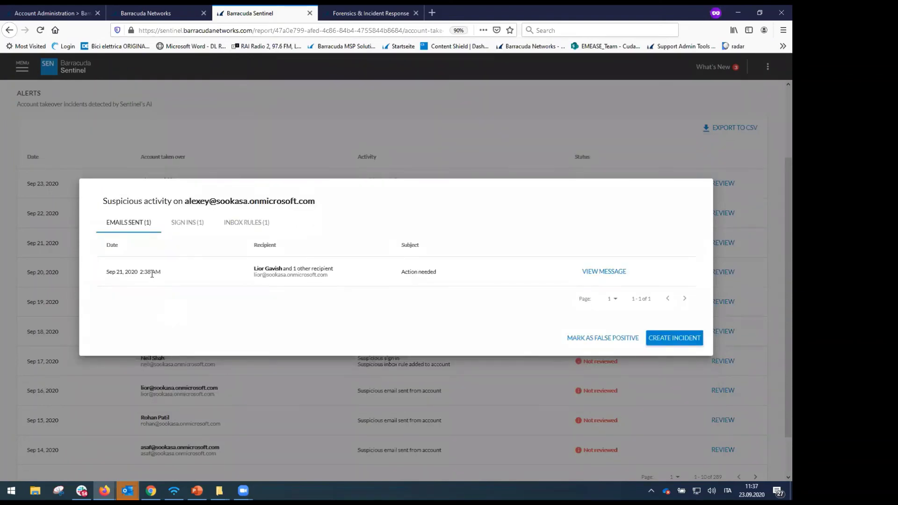
{"action": "left_click_drag", "start_coordinate": [152, 274], "coordinate": [140, 274]}
Step: Examine the alert's suspicious sign-in, including its location
{"action": "left_click", "coordinate": [195, 228]}
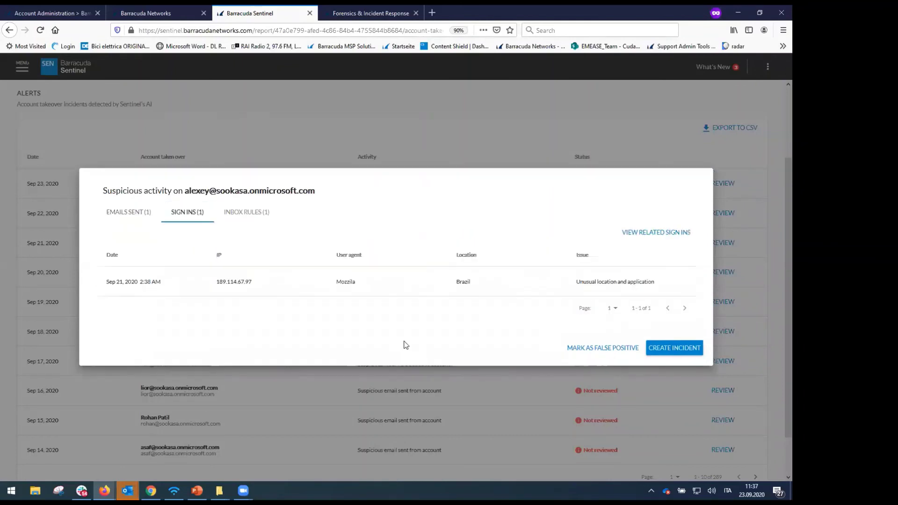
{"action": "left_click_drag", "start_coordinate": [464, 282], "coordinate": [468, 282]}
{"action": "double_click", "coordinate": [462, 282]}
Step: Examine the alert's suspicious inbox rule and its time, and recheck the Sep 21 alert's activities and account in the list
{"action": "left_click", "coordinate": [253, 212]}
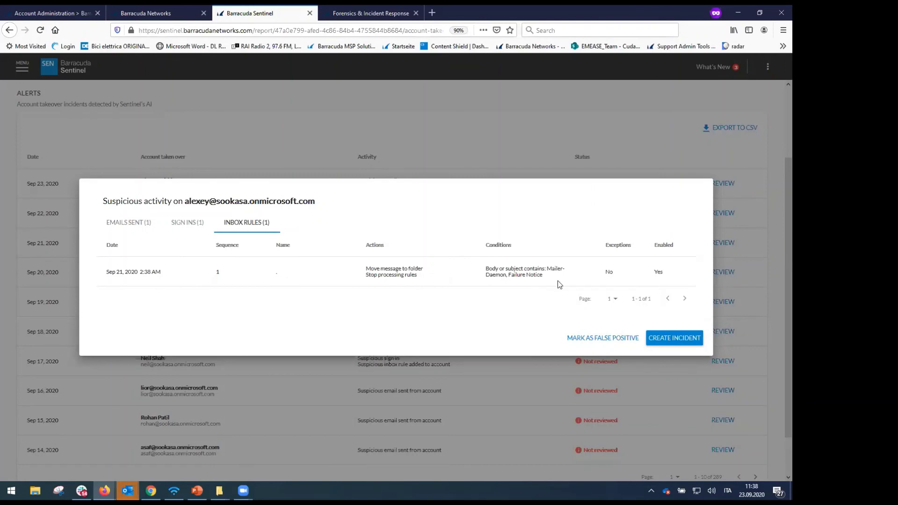
{"action": "left_click_drag", "start_coordinate": [151, 272], "coordinate": [143, 272]}
{"action": "left_click", "coordinate": [530, 220]}
{"action": "key", "text": "Escape"}
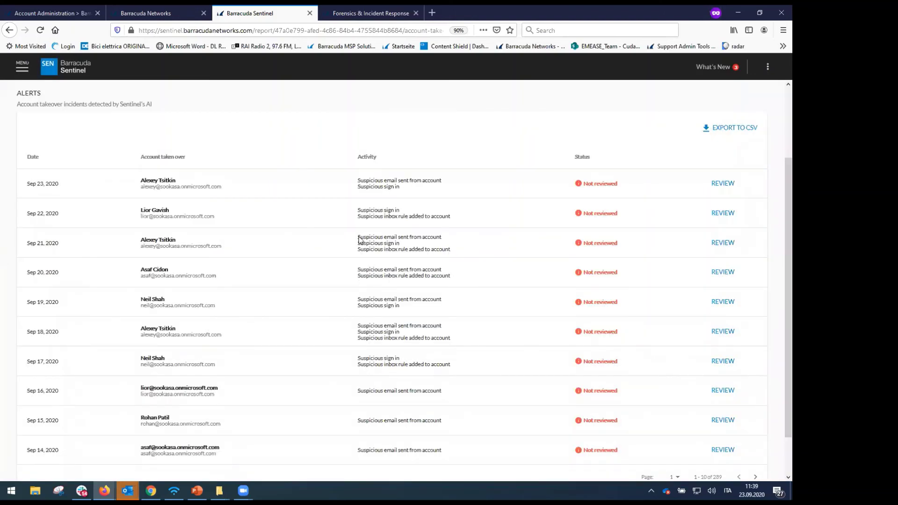
{"action": "left_click_drag", "start_coordinate": [359, 240], "coordinate": [461, 253]}
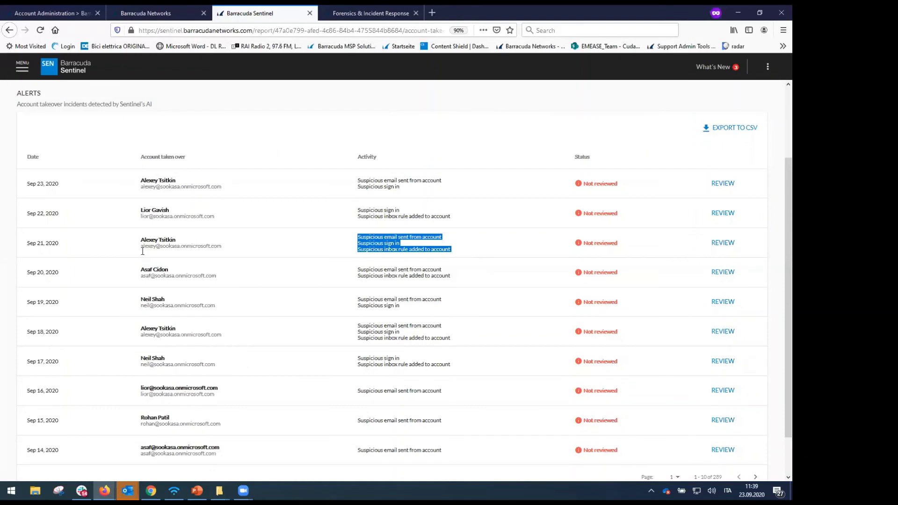
{"action": "left_click", "coordinate": [163, 239]}
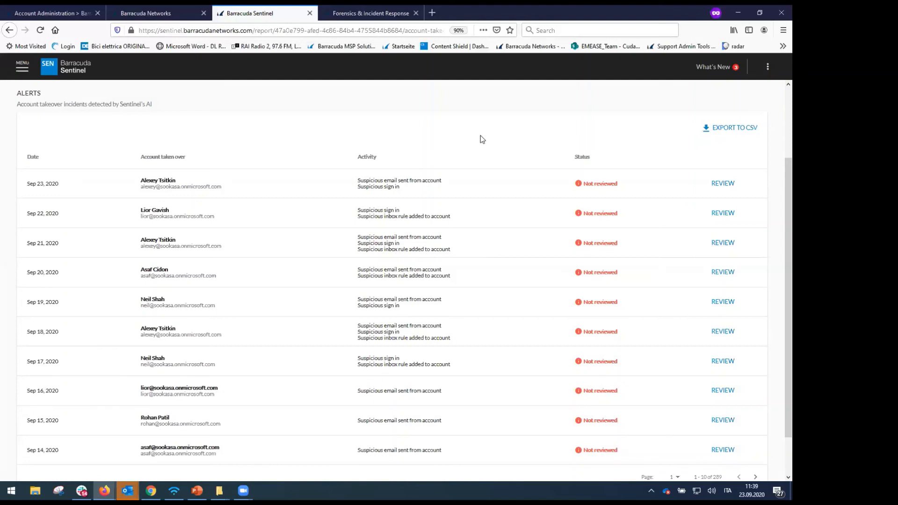
Step: Open Sentinel's Domain Fraud page and try to verify the arrancapins.com domain
{"action": "scroll", "coordinate": [20, 67], "scroll_direction": "up", "scroll_amount": 2}
{"action": "left_click", "coordinate": [21, 66]}
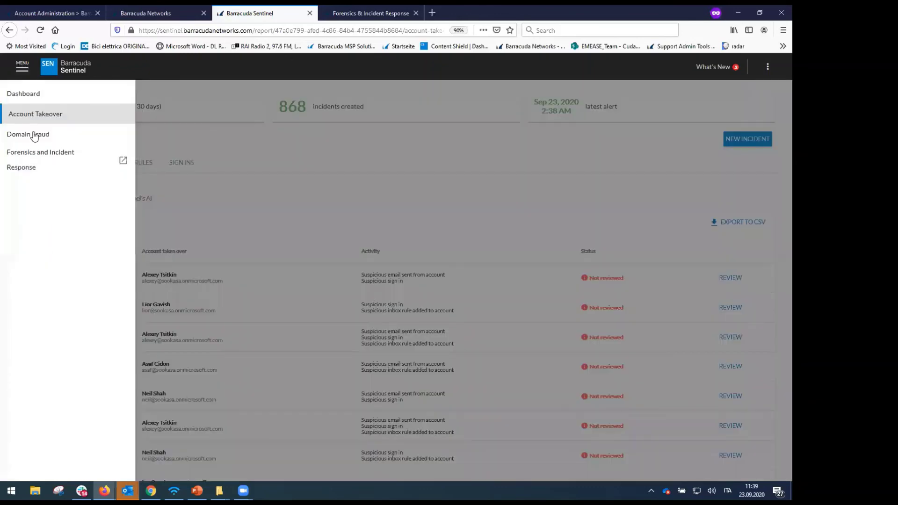
{"action": "left_click", "coordinate": [453, 216]}
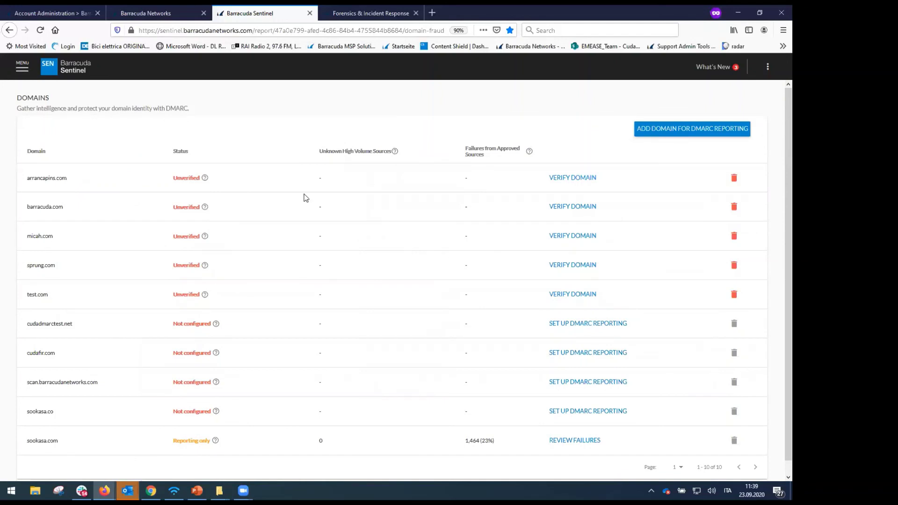
{"action": "left_click", "coordinate": [585, 184]}
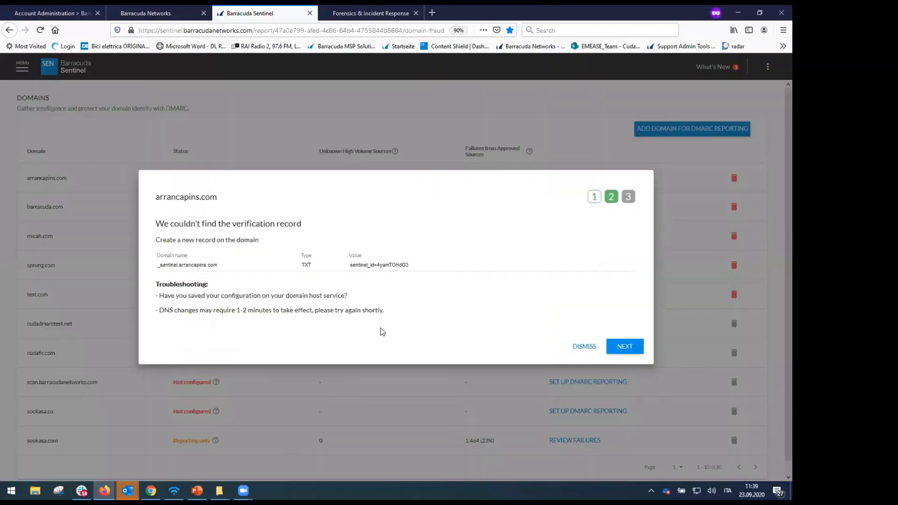
{"action": "left_click", "coordinate": [631, 348]}
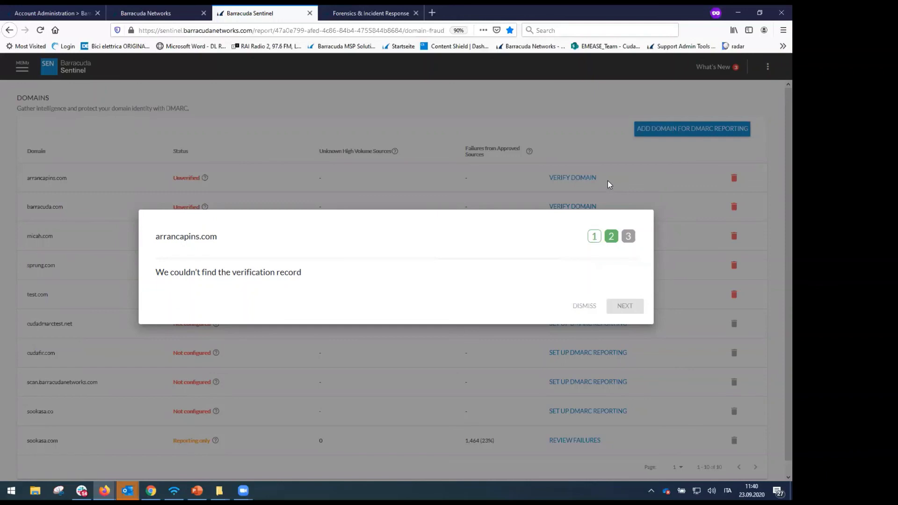
{"action": "left_click", "coordinate": [10, 31]}
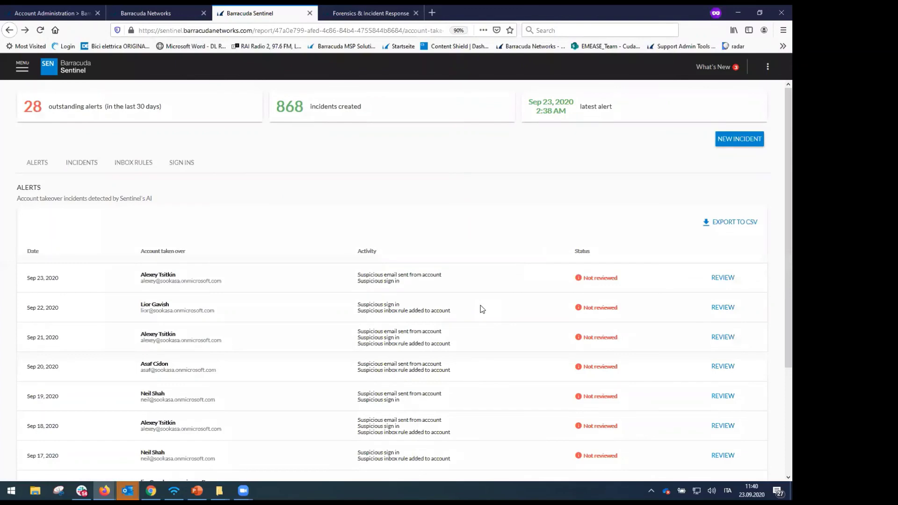
Step: Return to the Domain Fraud page, check the status of sookasa.com and open its DMARC failures for review
{"action": "left_click", "coordinate": [18, 65]}
{"action": "left_click", "coordinate": [27, 133]}
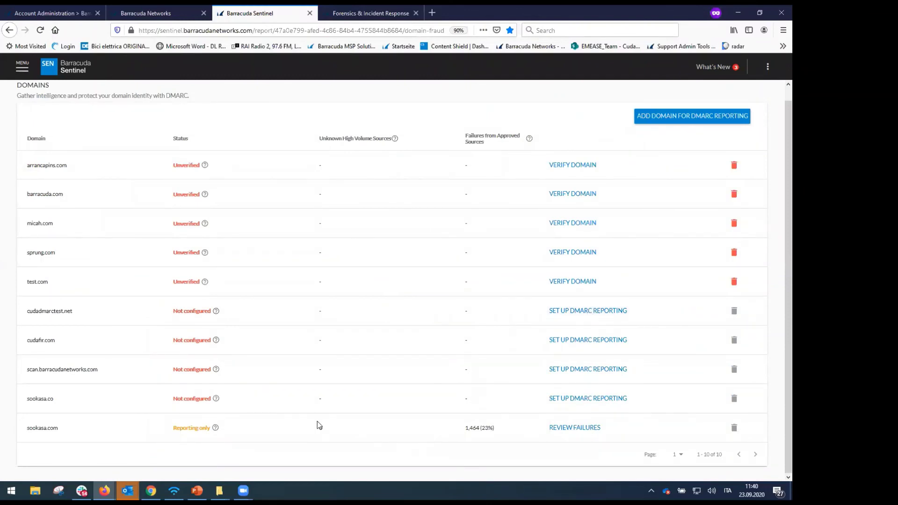
{"action": "triple_click", "coordinate": [204, 430]}
{"action": "left_click", "coordinate": [522, 387]}
{"action": "left_click", "coordinate": [693, 433]}
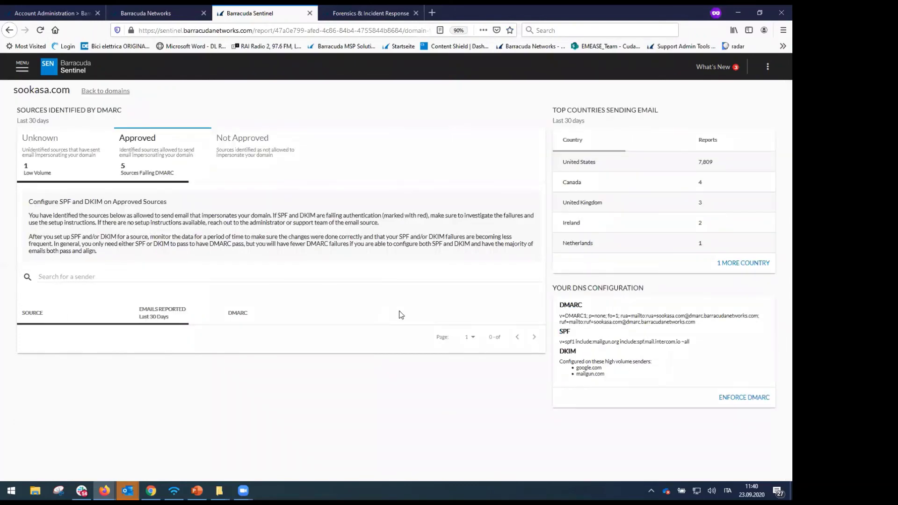
Step: Look through the approved sources of sookasa.com and their DMARC results, including Mailgun
{"action": "scroll", "coordinate": [402, 314], "scroll_direction": "down", "scroll_amount": 1}
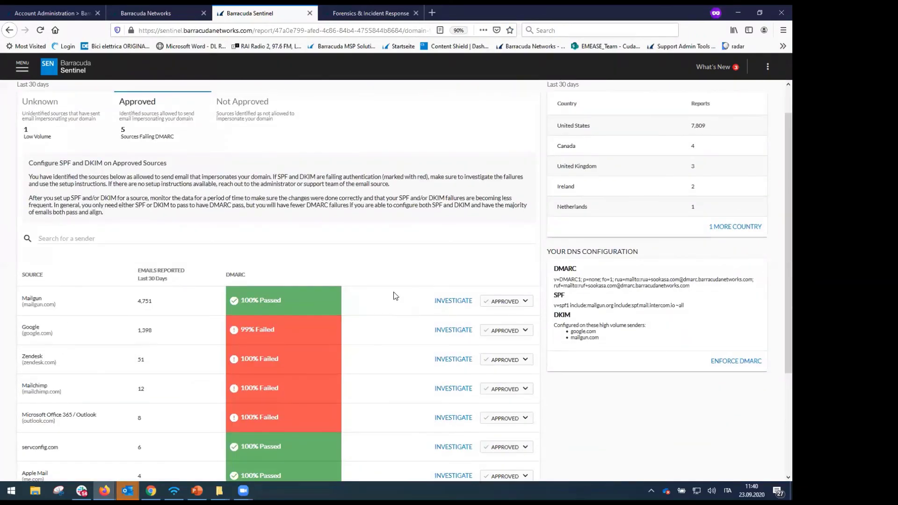
{"action": "scroll", "coordinate": [397, 296], "scroll_direction": "down", "scroll_amount": 3}
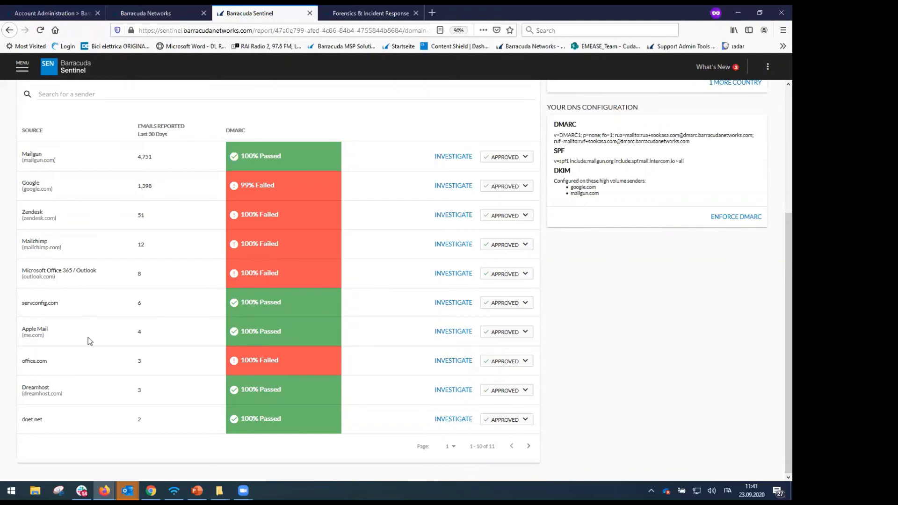
{"action": "scroll", "coordinate": [88, 337], "scroll_direction": "up", "scroll_amount": 1}
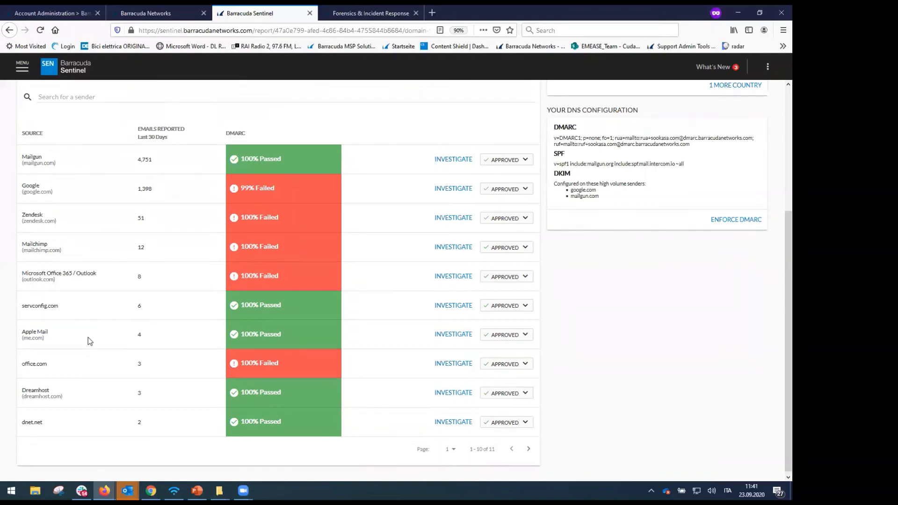
{"action": "scroll", "coordinate": [82, 265], "scroll_direction": "up", "scroll_amount": 2}
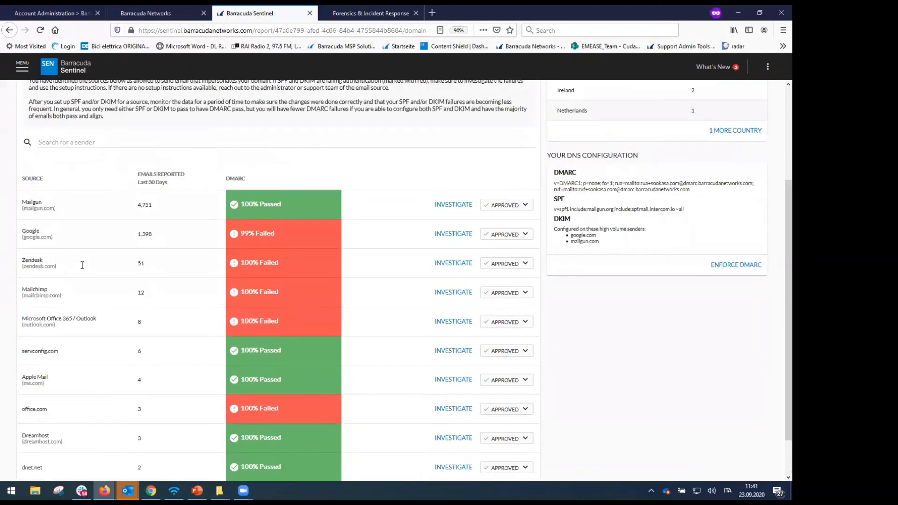
{"action": "double_click", "coordinate": [28, 202]}
{"action": "left_click", "coordinate": [440, 169]}
{"action": "scroll", "coordinate": [31, 311], "scroll_direction": "down", "scroll_amount": 2}
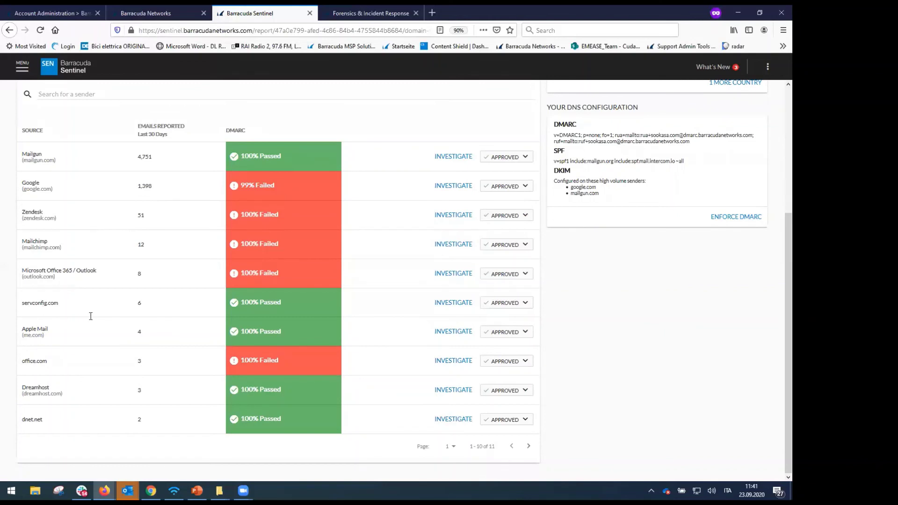
Step: Check the option for marking the servconfig.com source as not approved, leaving its approval as is
{"action": "left_click", "coordinate": [525, 304]}
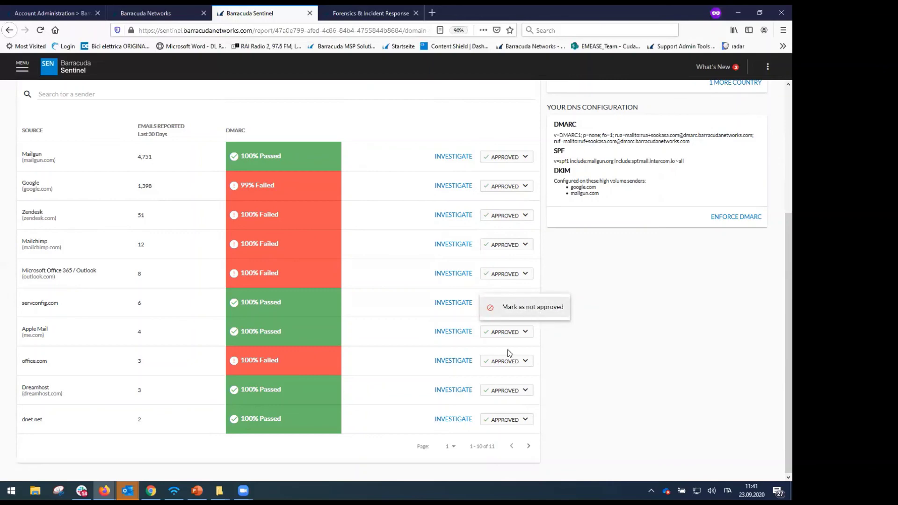
{"action": "left_click", "coordinate": [680, 305]}
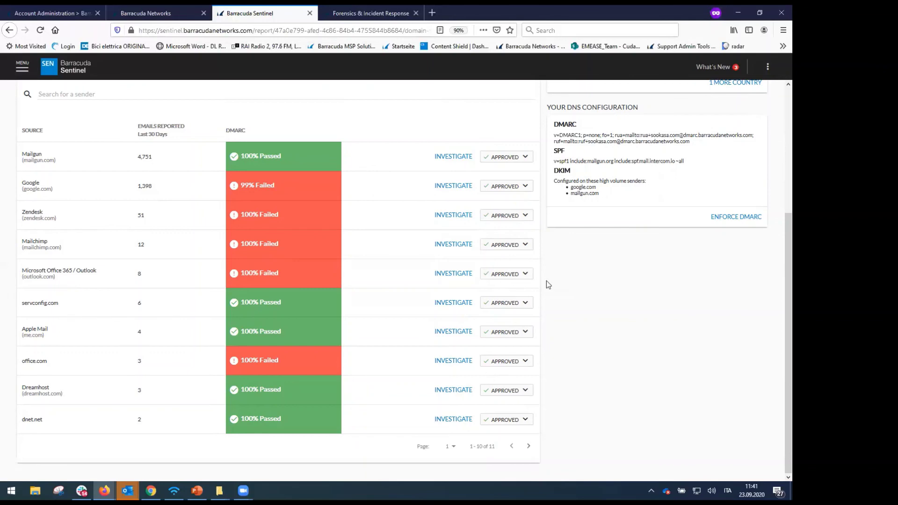
{"action": "scroll", "coordinate": [549, 280], "scroll_direction": "up", "scroll_amount": 4}
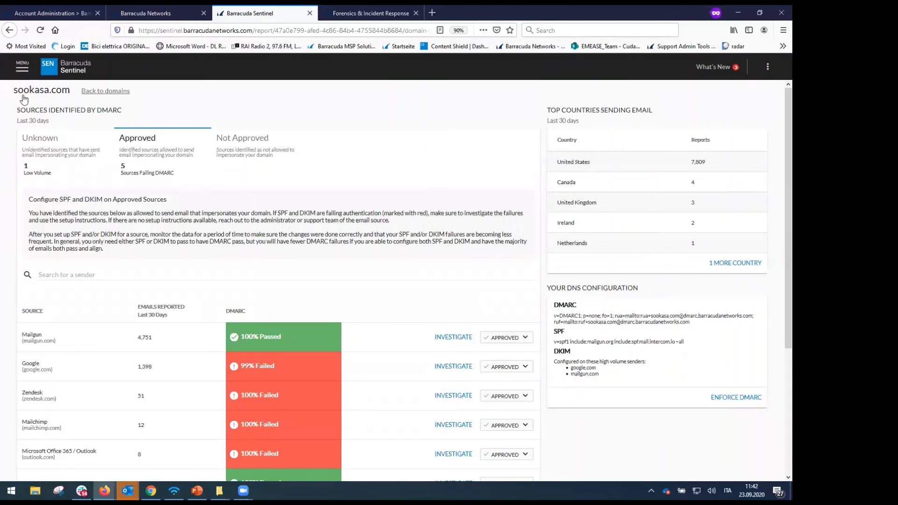
{"action": "left_click", "coordinate": [22, 67]}
{"action": "left_click", "coordinate": [24, 94]}
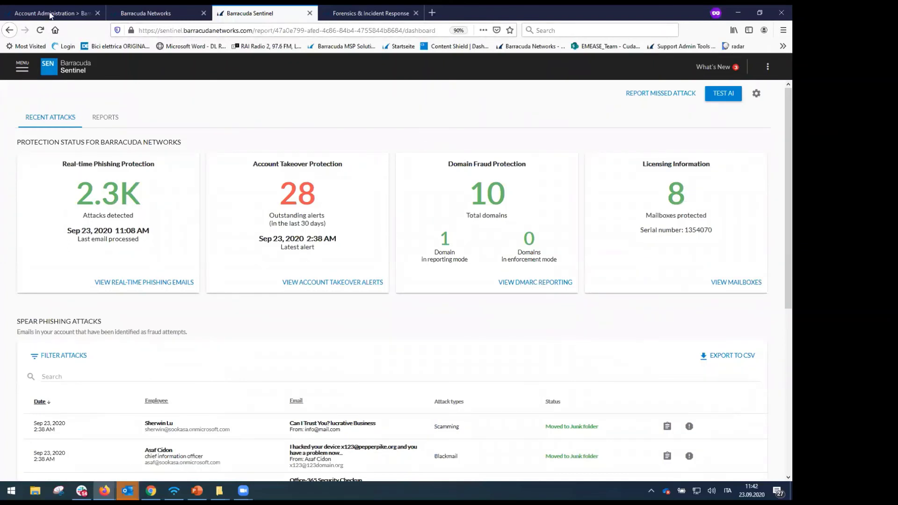
{"action": "key", "text": "ctrl+1"}
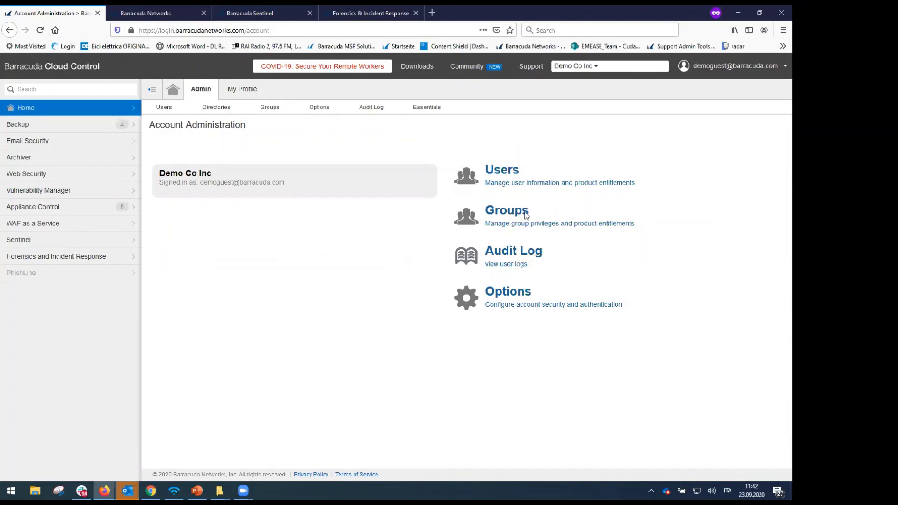
{"action": "key", "text": "ctrl+Tab"}
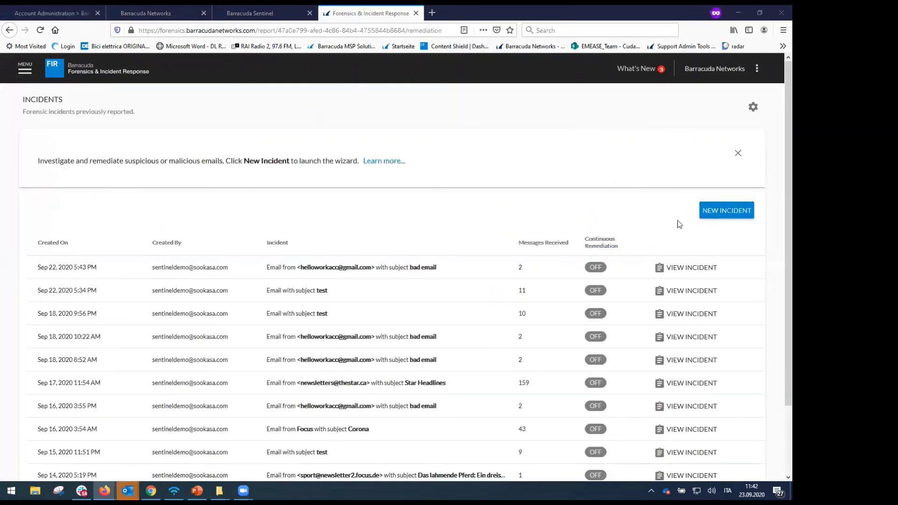
Step: Create a new incident and search the last 30 days of messages for the email subject "corona"
{"action": "left_click", "coordinate": [732, 218]}
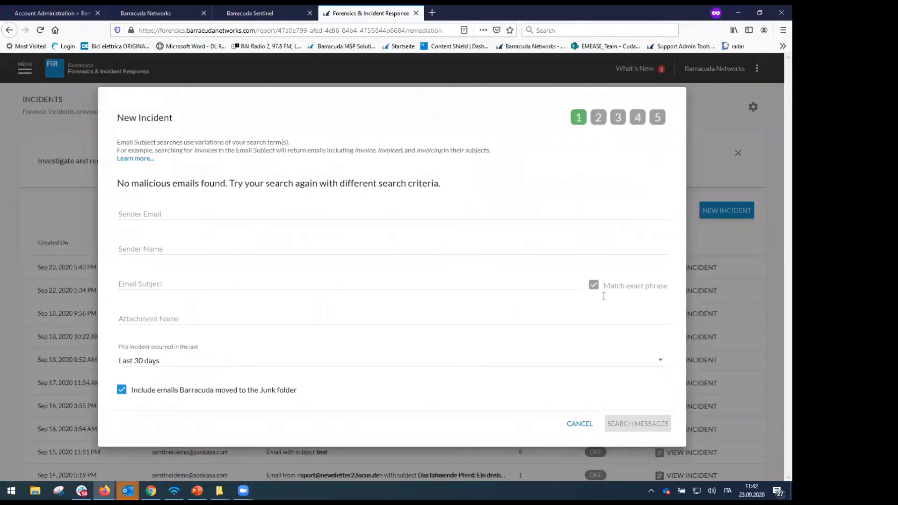
{"action": "left_click", "coordinate": [172, 286]}
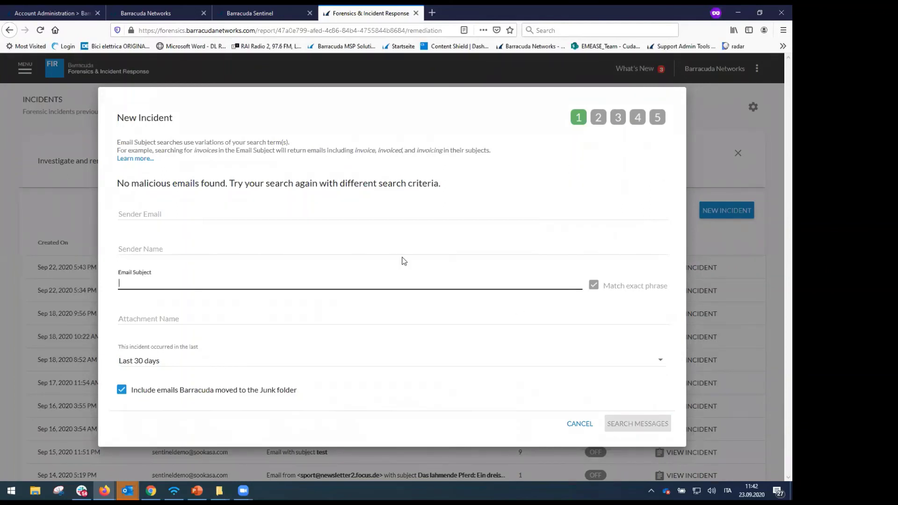
{"action": "type", "text": "corona"}
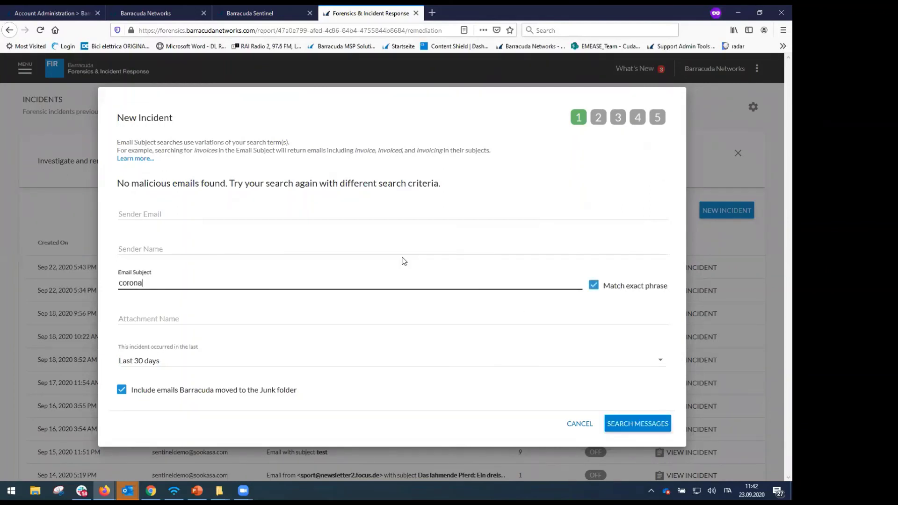
{"action": "left_click", "coordinate": [596, 292]}
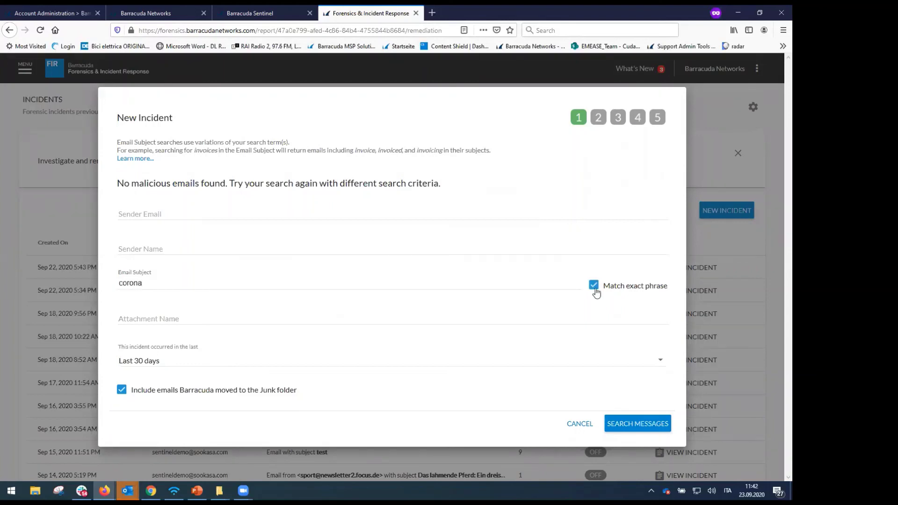
{"action": "left_click", "coordinate": [595, 287]}
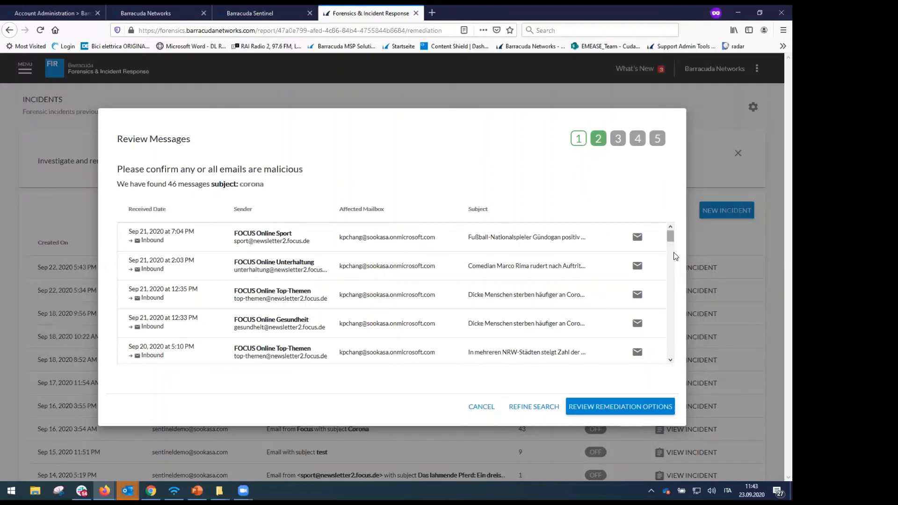
Step: Look through the found messages and read the FOCUS Online Top-Themen email of Sep 21, 2020 at 12:35 PM
{"action": "scroll", "coordinate": [670, 236], "scroll_direction": "down", "scroll_amount": 3}
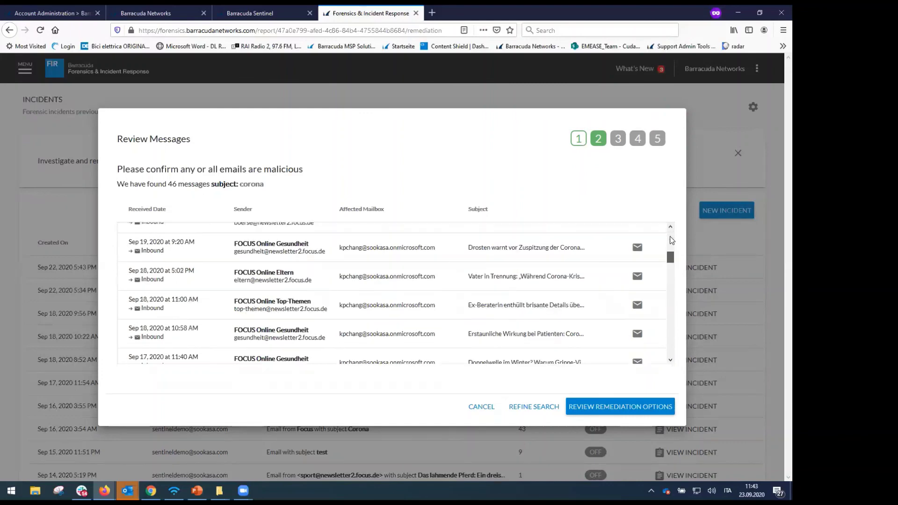
{"action": "scroll", "coordinate": [666, 245], "scroll_direction": "up", "scroll_amount": 3}
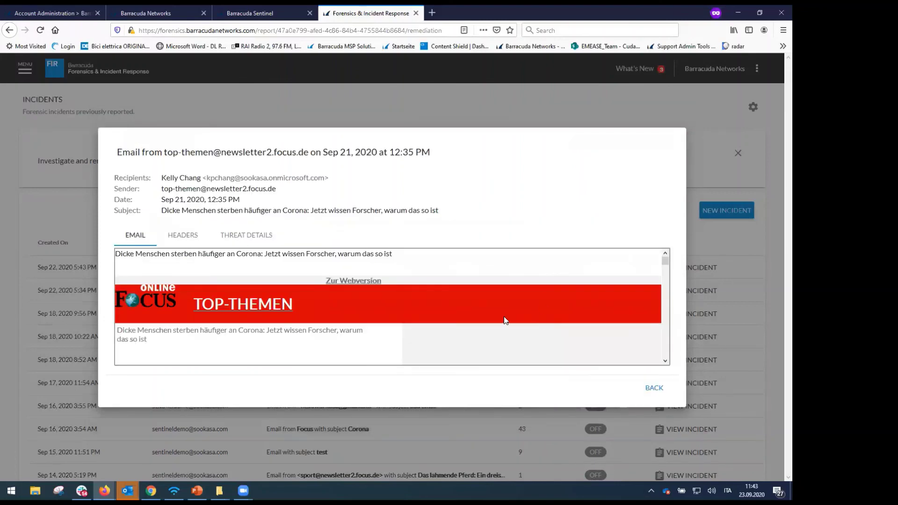
{"action": "scroll", "coordinate": [543, 309], "scroll_direction": "down", "scroll_amount": 5}
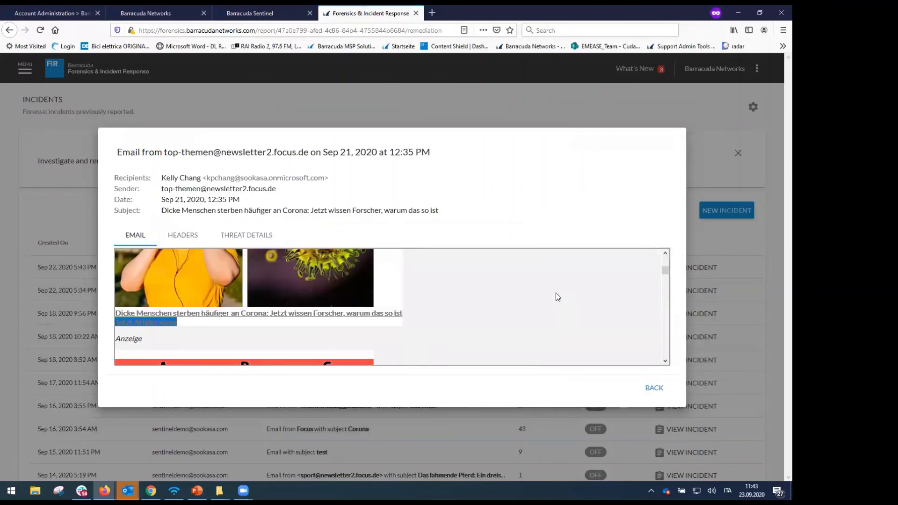
{"action": "scroll", "coordinate": [557, 298], "scroll_direction": "down", "scroll_amount": 3}
{"action": "scroll", "coordinate": [557, 298], "scroll_direction": "down", "scroll_amount": 3}
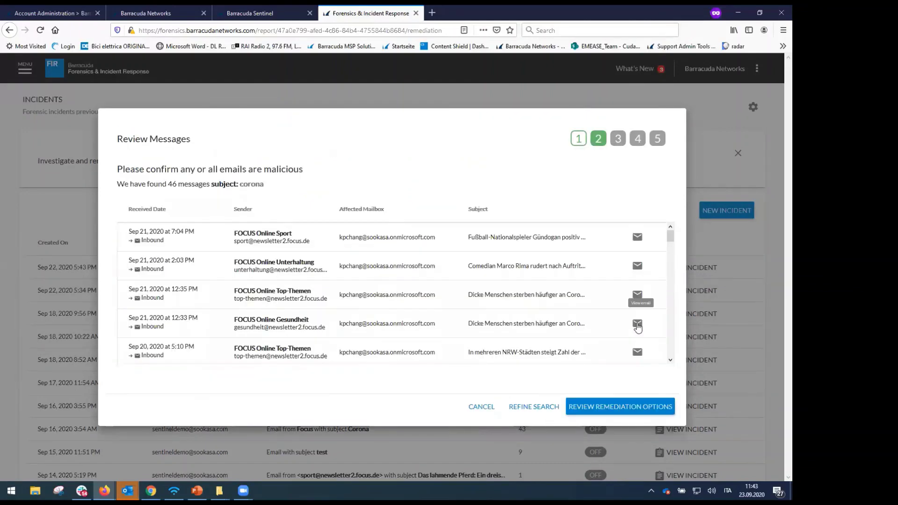
Step: Read the FOCUS Online Gesundheit email of 12:33 PM, then check the search's available time ranges and rerun the "corona" search over 30 days
{"action": "left_click", "coordinate": [637, 324]}
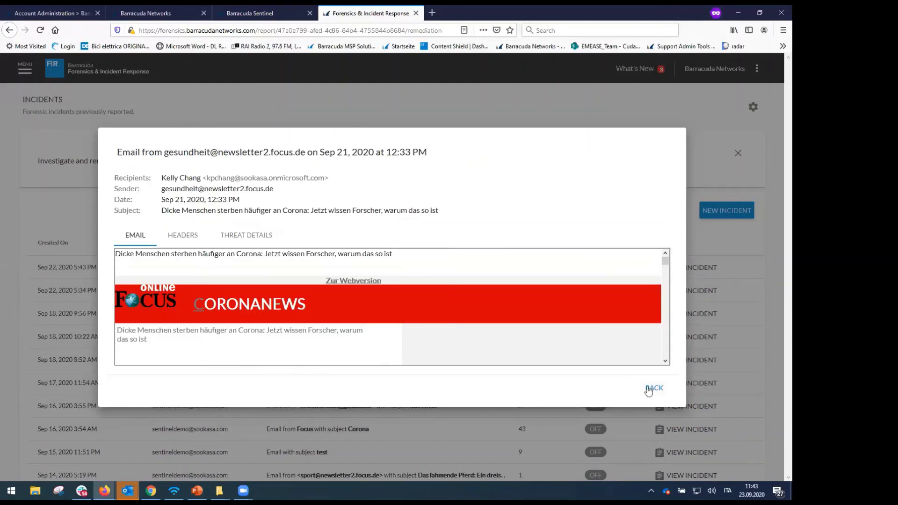
{"action": "left_click", "coordinate": [653, 389]}
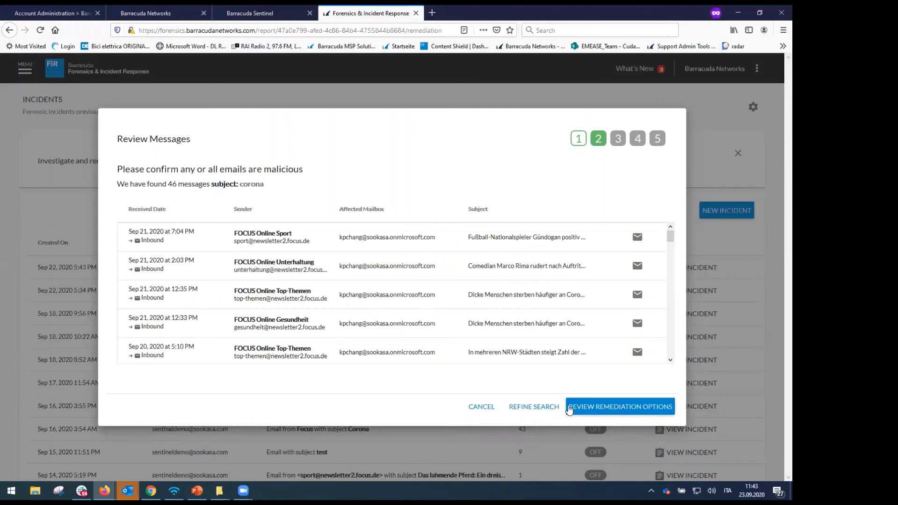
{"action": "left_click", "coordinate": [534, 407]}
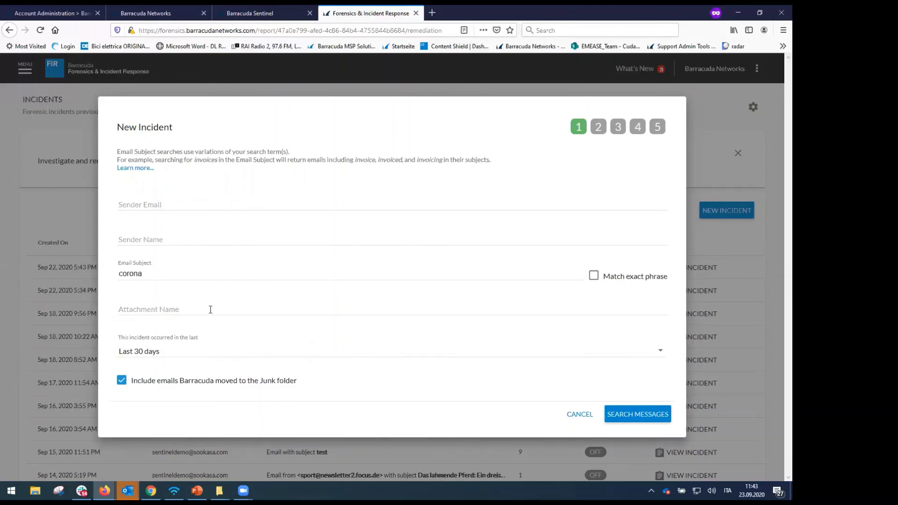
{"action": "left_click", "coordinate": [662, 353]}
{"action": "scroll", "coordinate": [673, 252], "scroll_direction": "up", "scroll_amount": 1}
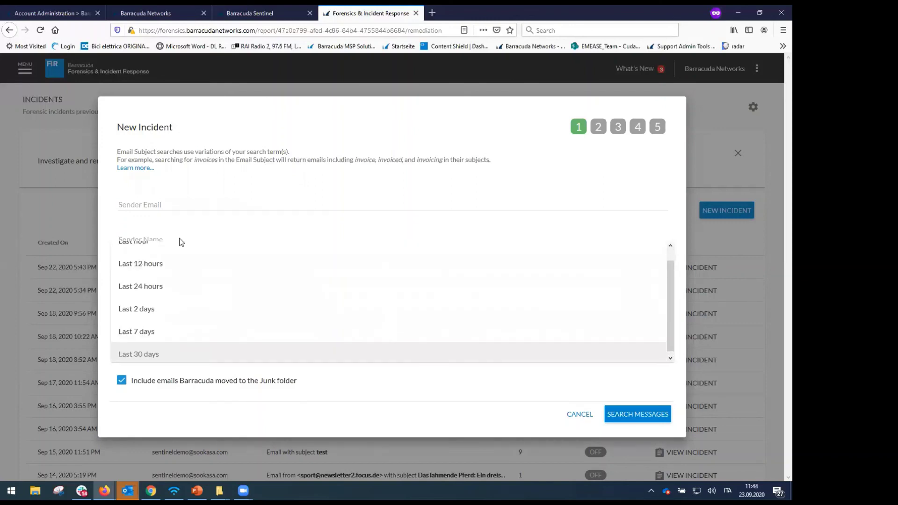
{"action": "scroll", "coordinate": [181, 242], "scroll_direction": "up", "scroll_amount": 1}
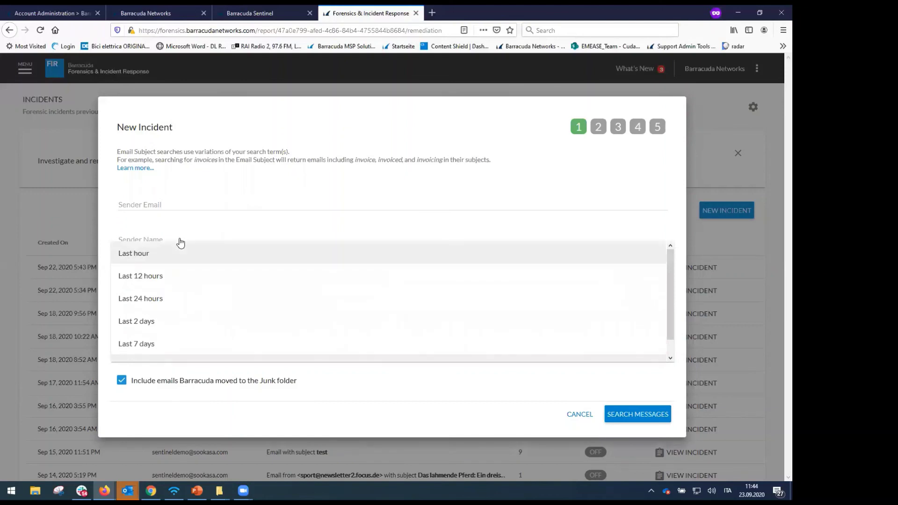
{"action": "left_click", "coordinate": [690, 375]}
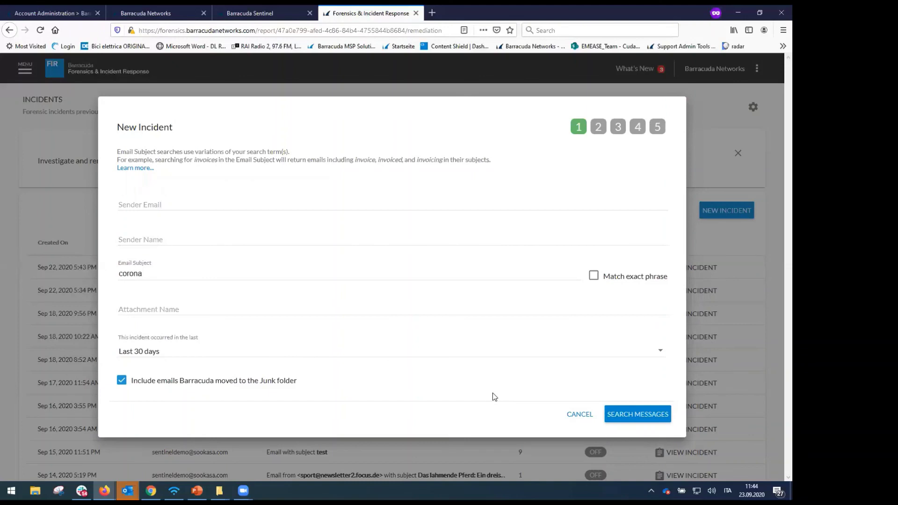
{"action": "left_click", "coordinate": [657, 414]}
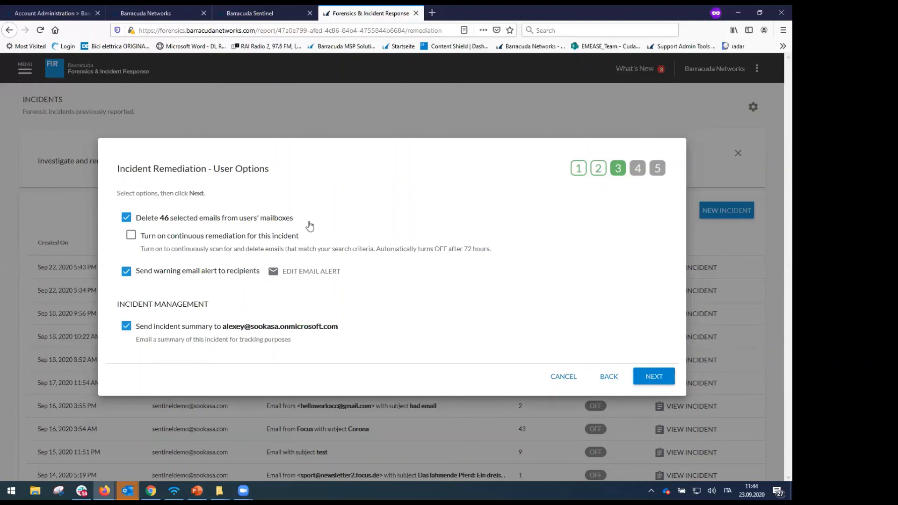
Step: Turn on continuous remediation for the incident, and check the recipient warning email alert option while leaving it enabled
{"action": "left_click", "coordinate": [131, 236]}
{"action": "double_click", "coordinate": [468, 249]}
{"action": "left_click", "coordinate": [126, 273]}
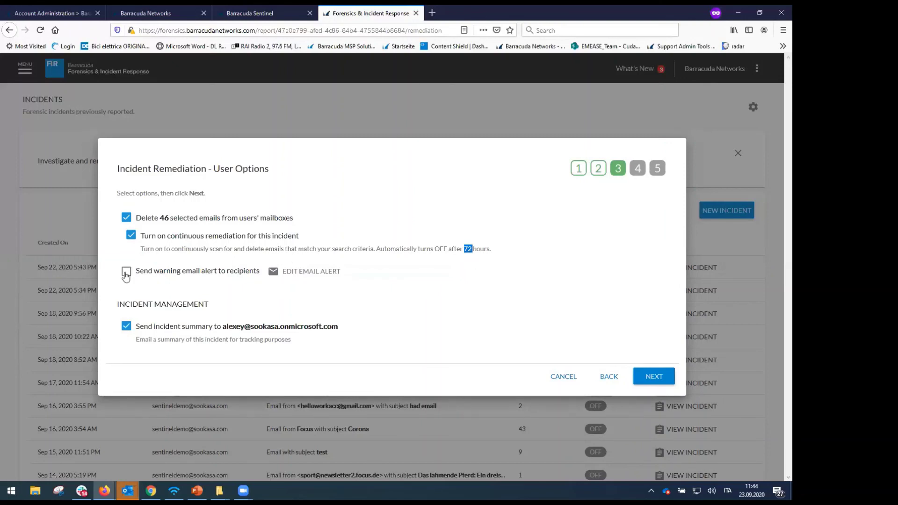
{"action": "left_click", "coordinate": [208, 279]}
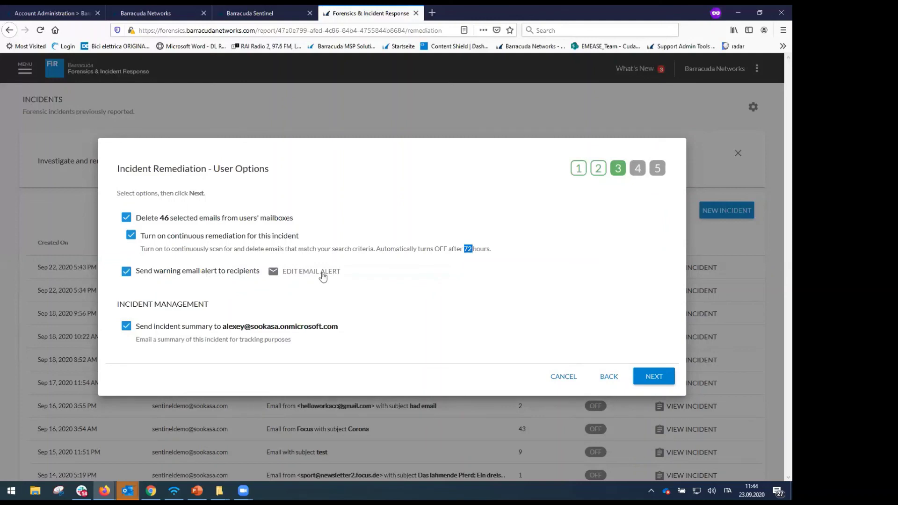
Step: Preview the default notification sent to affected recipients from beginning to end, then leave it without applying anything
{"action": "left_click", "coordinate": [323, 276]}
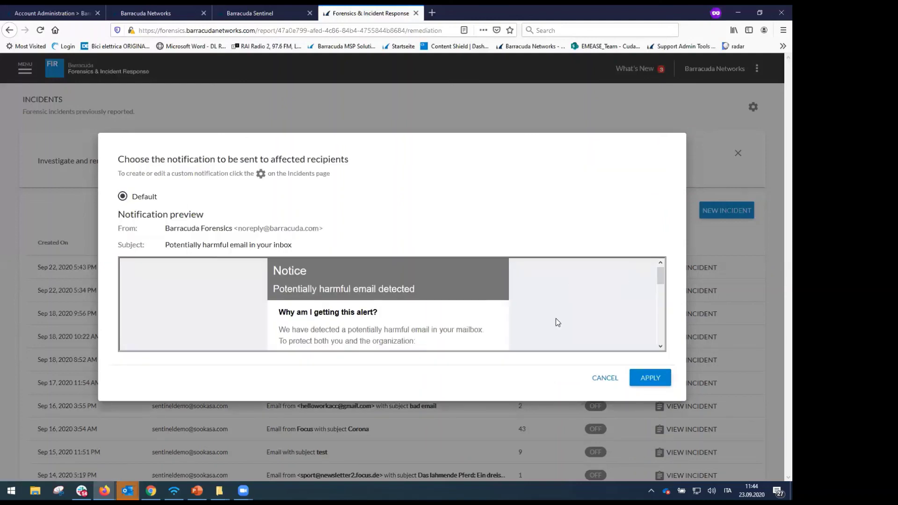
{"action": "scroll", "coordinate": [548, 305], "scroll_direction": "down", "scroll_amount": 5}
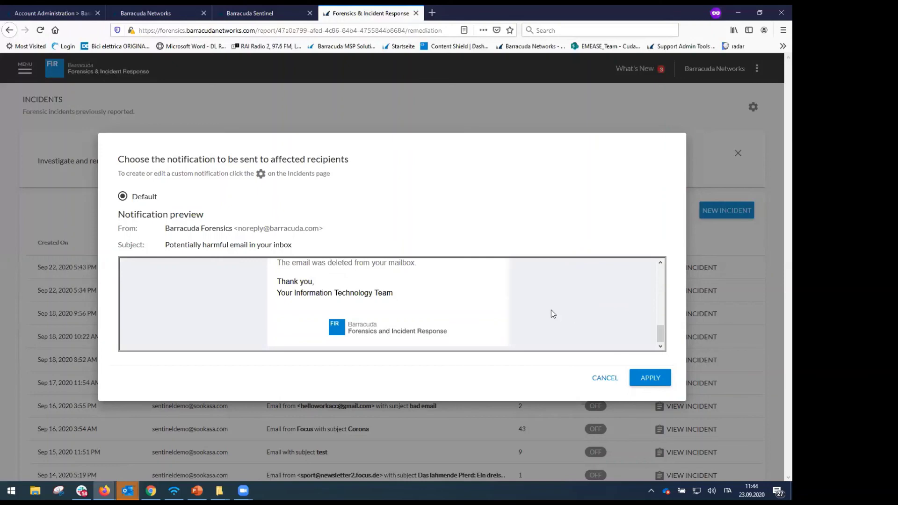
{"action": "scroll", "coordinate": [551, 310], "scroll_direction": "up", "scroll_amount": 5}
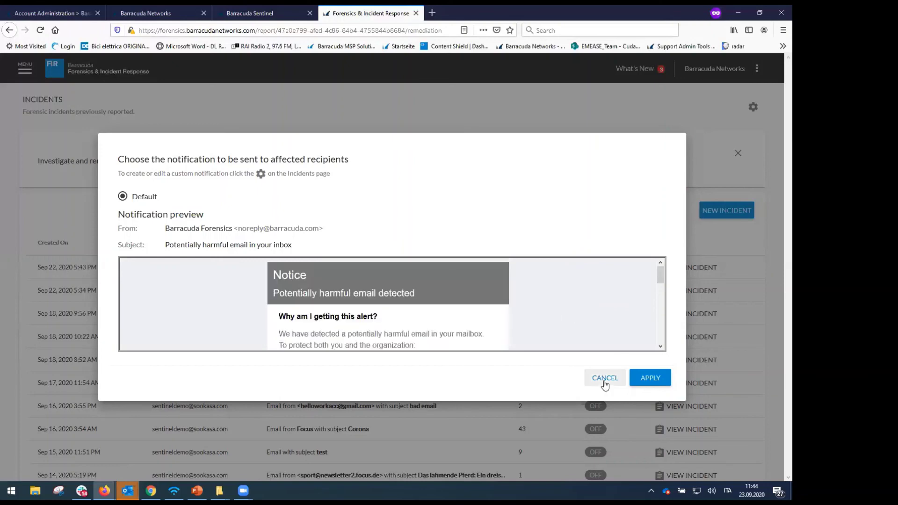
{"action": "left_click", "coordinate": [604, 379]}
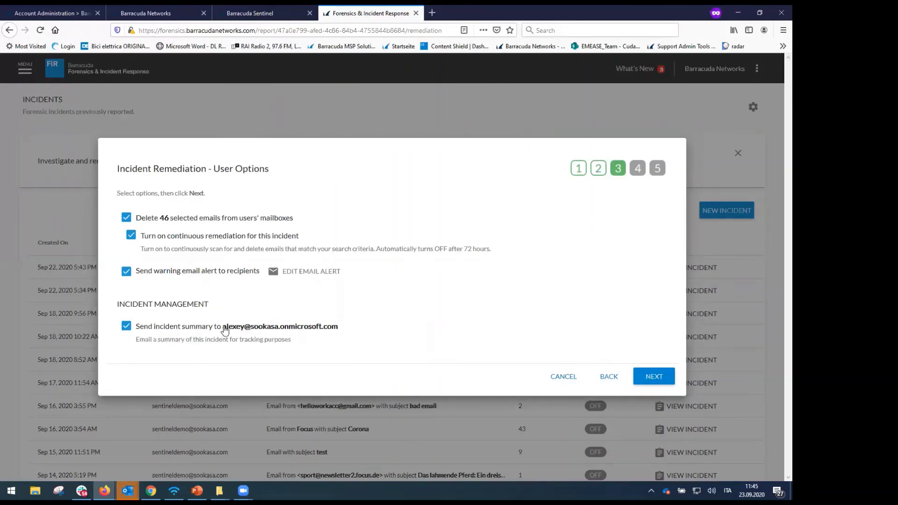
Step: Check the option for sending the incident summary, keep it enabled, and continue to the remediation's policy options
{"action": "left_click_drag", "start_coordinate": [224, 327], "coordinate": [242, 330]}
{"action": "left_click", "coordinate": [133, 330]}
{"action": "left_click", "coordinate": [133, 329]}
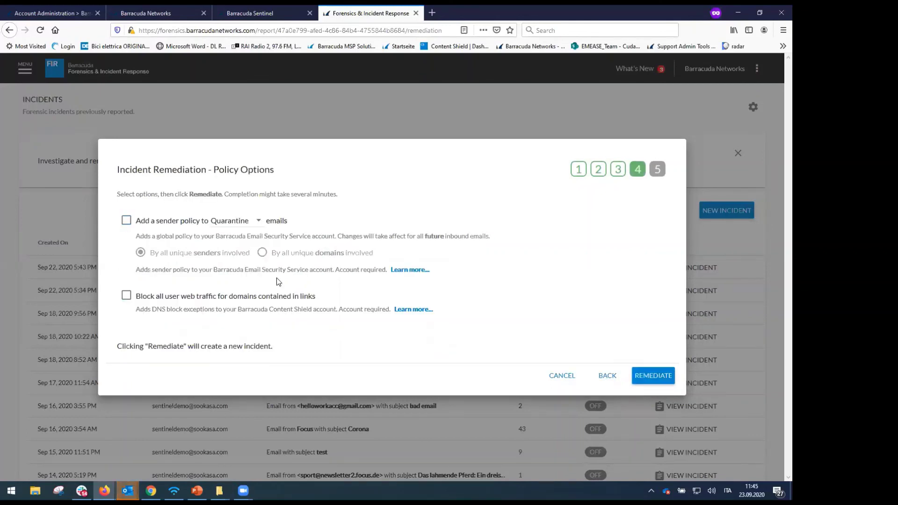
Step: Add a sender policy that blocks emails by all unique senders involved, and point out the Email Security Service account it affects
{"action": "left_click", "coordinate": [228, 248]}
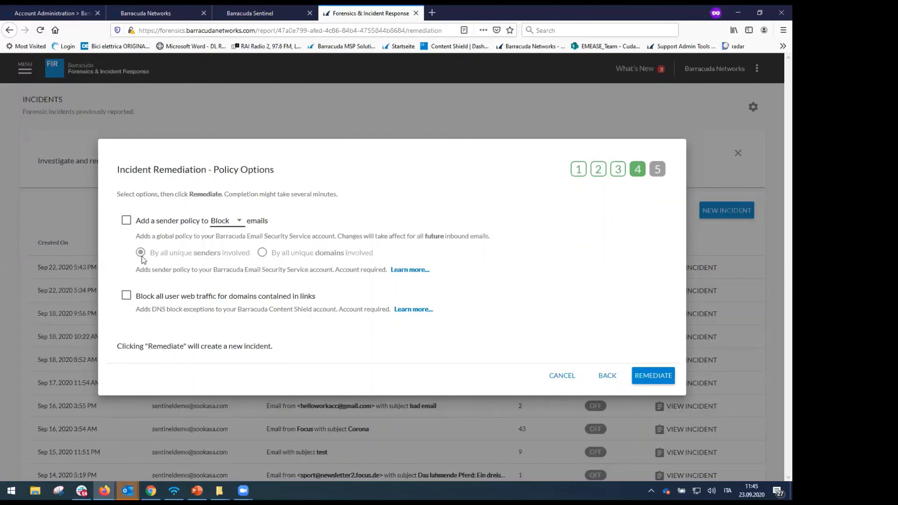
{"action": "left_click", "coordinate": [126, 228]}
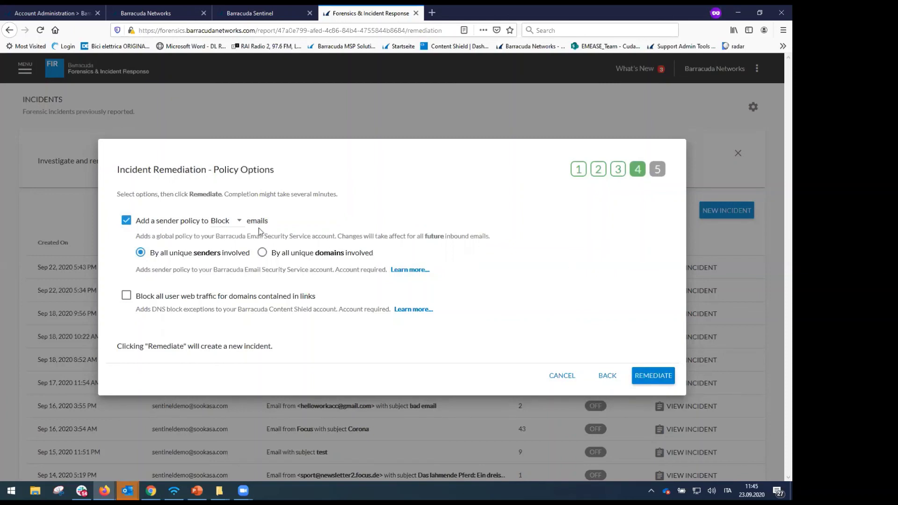
{"action": "left_click_drag", "start_coordinate": [215, 237], "coordinate": [336, 236]}
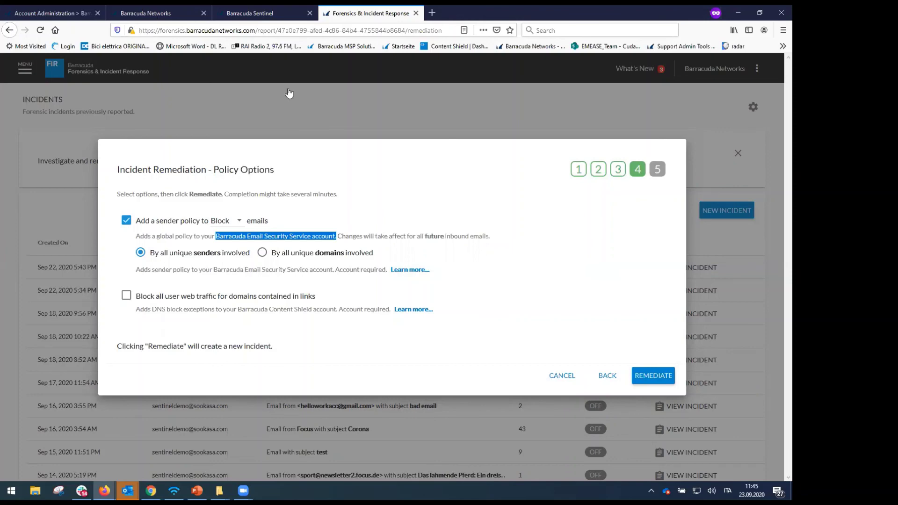
Step: Examine the inbound sender policies in Email Security and point out the comment on the entry added by Barracuda Forensics
{"action": "left_click", "coordinate": [152, 13]}
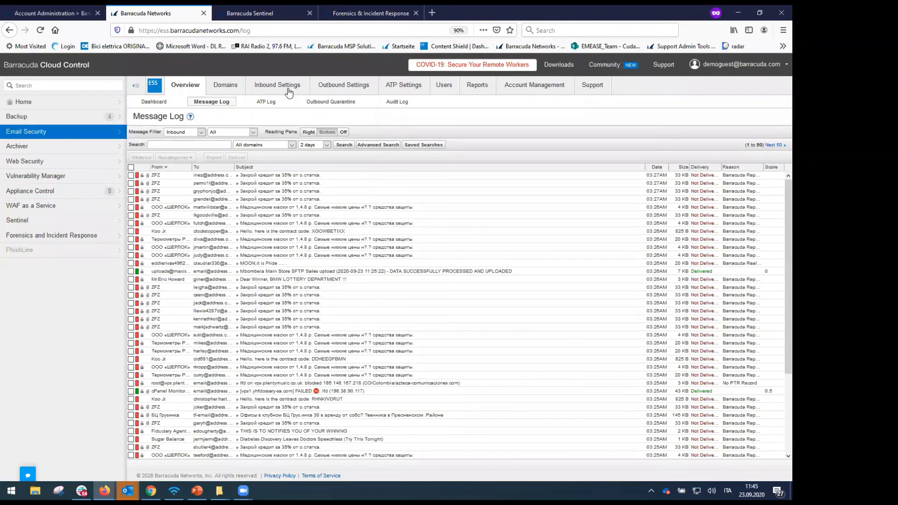
{"action": "mouse_move", "coordinate": [278, 85]}
{"action": "left_click", "coordinate": [583, 105]}
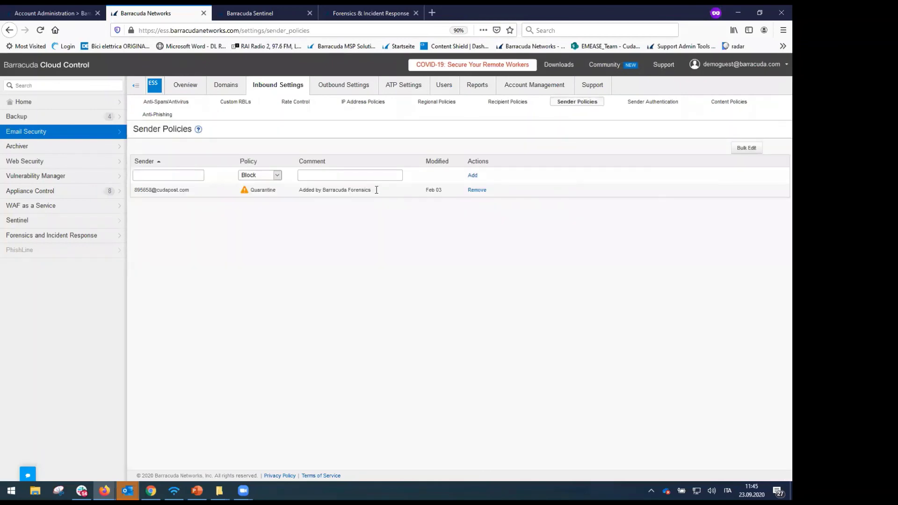
{"action": "left_click_drag", "start_coordinate": [376, 190], "coordinate": [299, 190]}
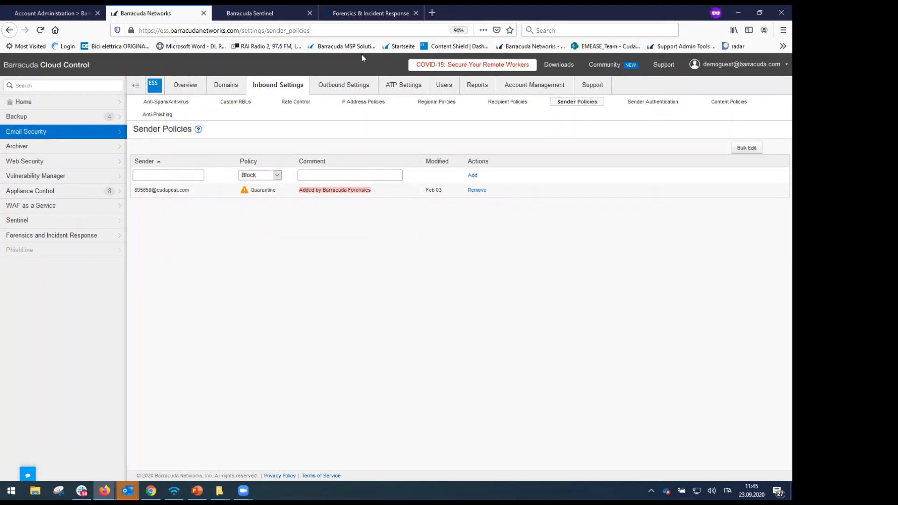
Step: Back in the incident's policy options, enable blocking of all user web traffic for domains contained in links, then cancel the new incident
{"action": "key", "text": "ctrl+4"}
{"action": "left_click", "coordinate": [515, 236]}
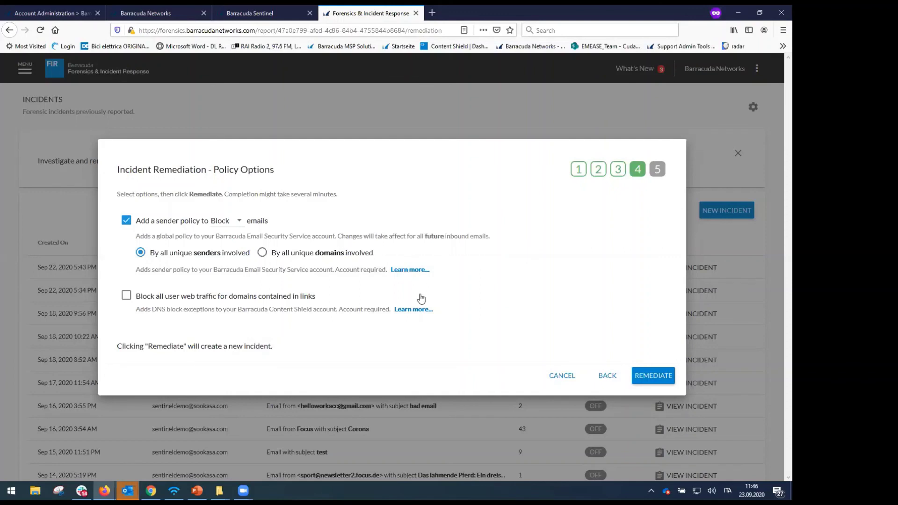
{"action": "left_click", "coordinate": [126, 301]}
{"action": "left_click_drag", "start_coordinate": [238, 307], "coordinate": [280, 312]}
{"action": "left_click_drag", "start_coordinate": [334, 310], "coordinate": [339, 312]}
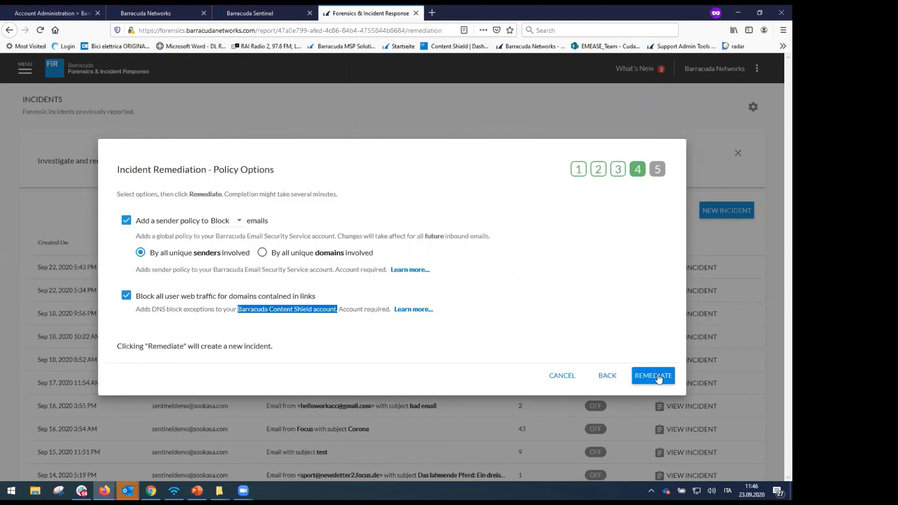
{"action": "left_click", "coordinate": [568, 99]}
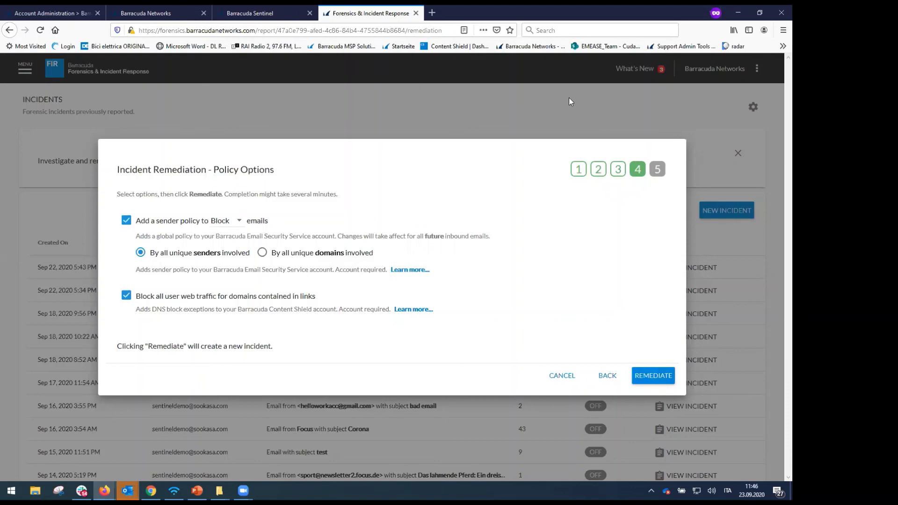
{"action": "left_click", "coordinate": [562, 376]}
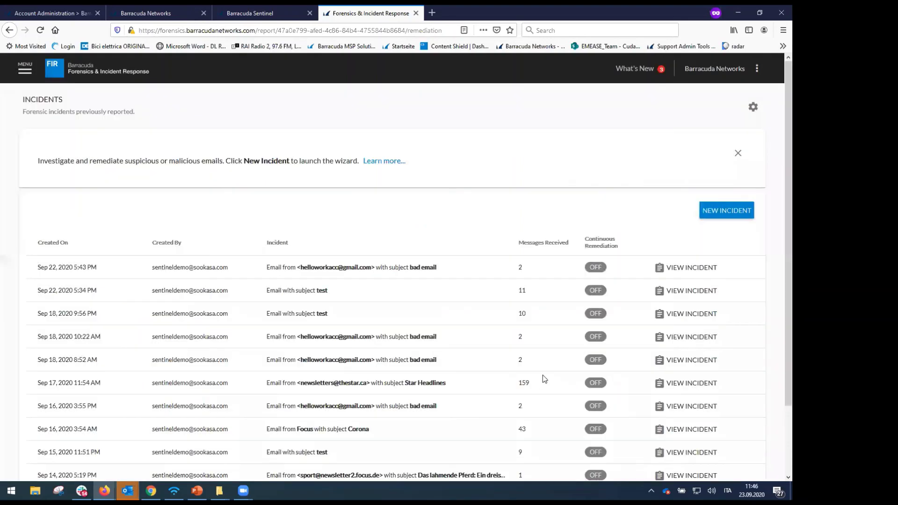
Step: View the details of the Sep 17, 2020 incident with subject Star Headlines, then return to the incidents list
{"action": "scroll", "coordinate": [543, 379], "scroll_direction": "down", "scroll_amount": 1}
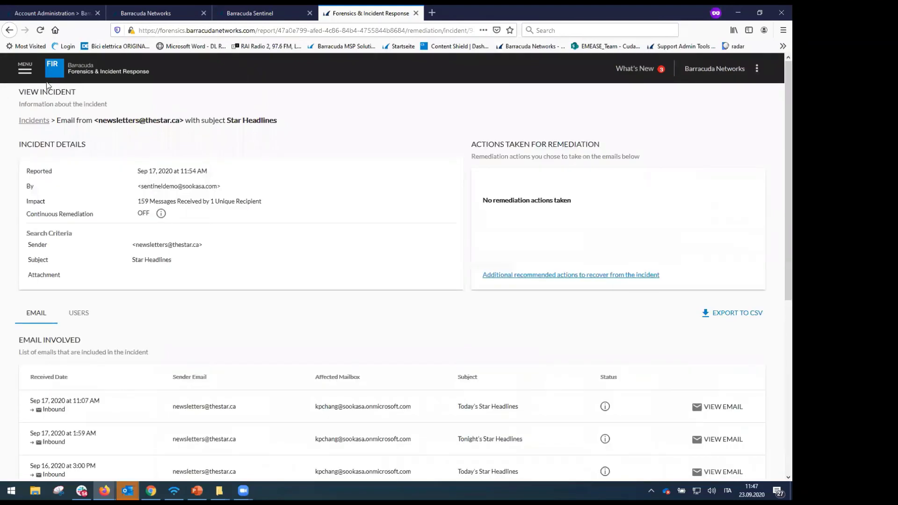
{"action": "left_click", "coordinate": [25, 71]}
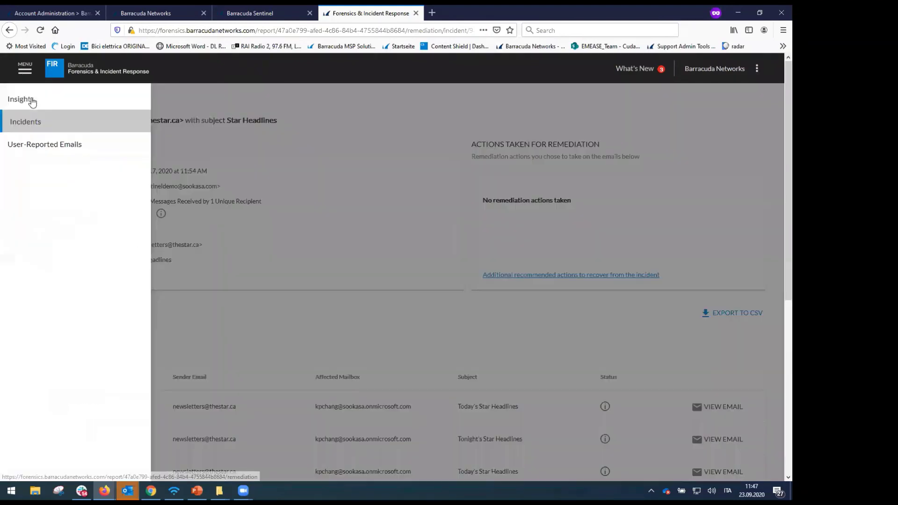
{"action": "left_click", "coordinate": [39, 122]}
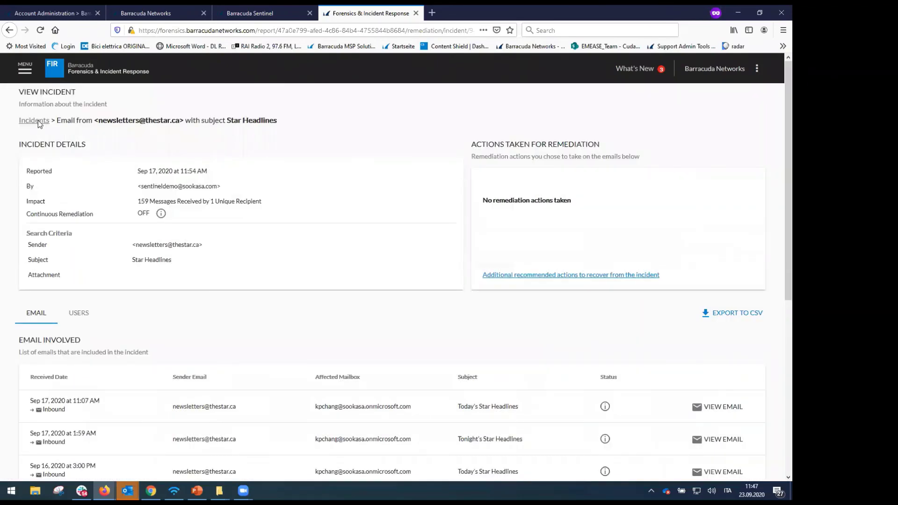
{"action": "left_click", "coordinate": [38, 120]}
Step: Open the Sep 09, 2020 incident with subject Microsoft from the second page of incidents and look through its involved emails
{"action": "scroll", "coordinate": [742, 356], "scroll_direction": "down", "scroll_amount": 3}
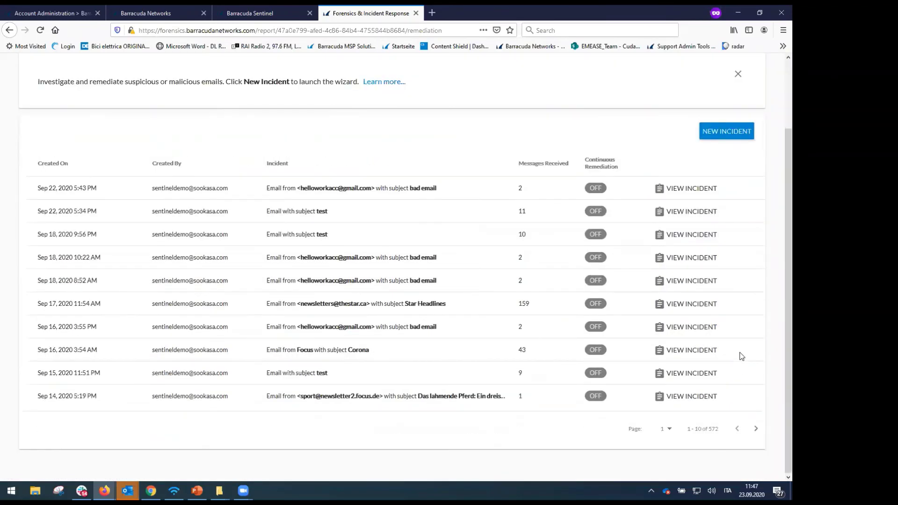
{"action": "left_click", "coordinate": [756, 430]}
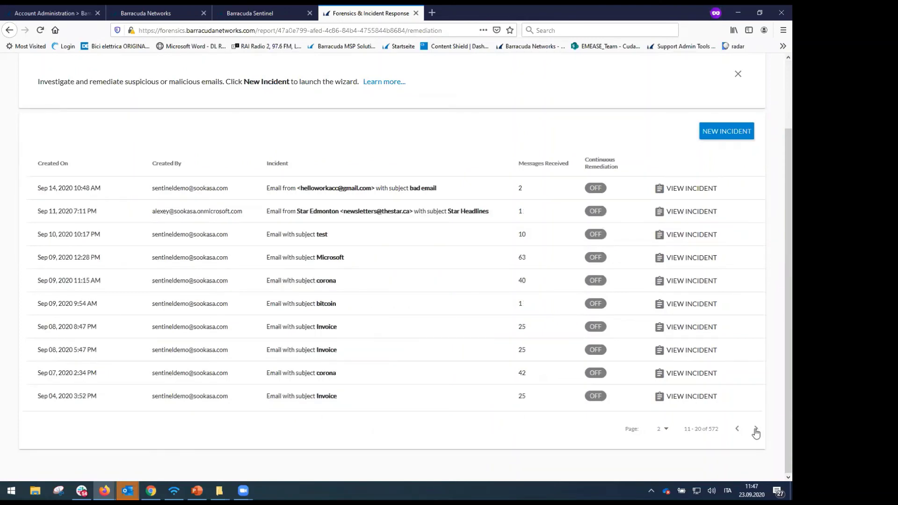
{"action": "left_click", "coordinate": [685, 259]}
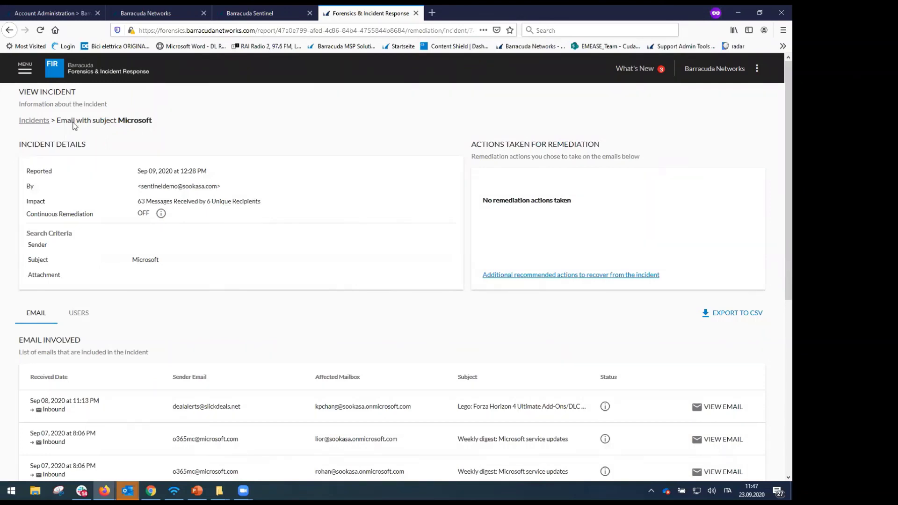
{"action": "scroll", "coordinate": [473, 326], "scroll_direction": "down", "scroll_amount": 2}
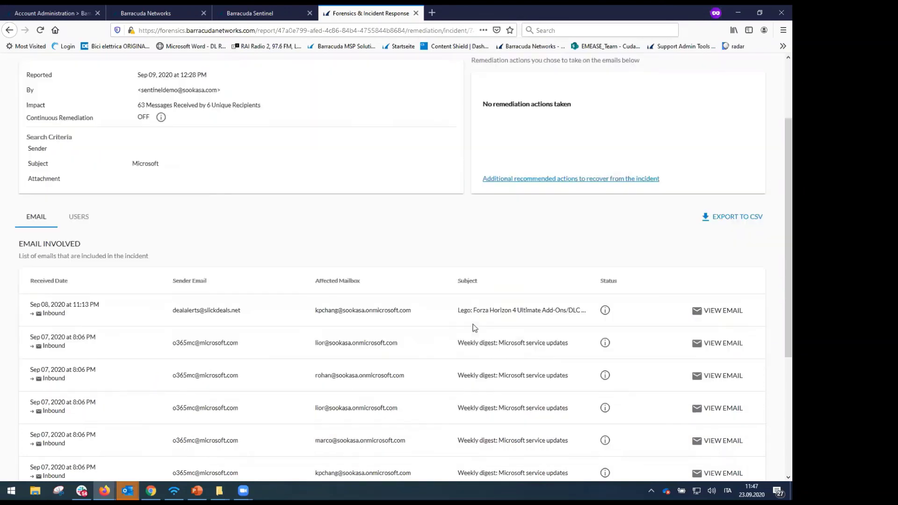
{"action": "scroll", "coordinate": [511, 321], "scroll_direction": "down", "scroll_amount": 4}
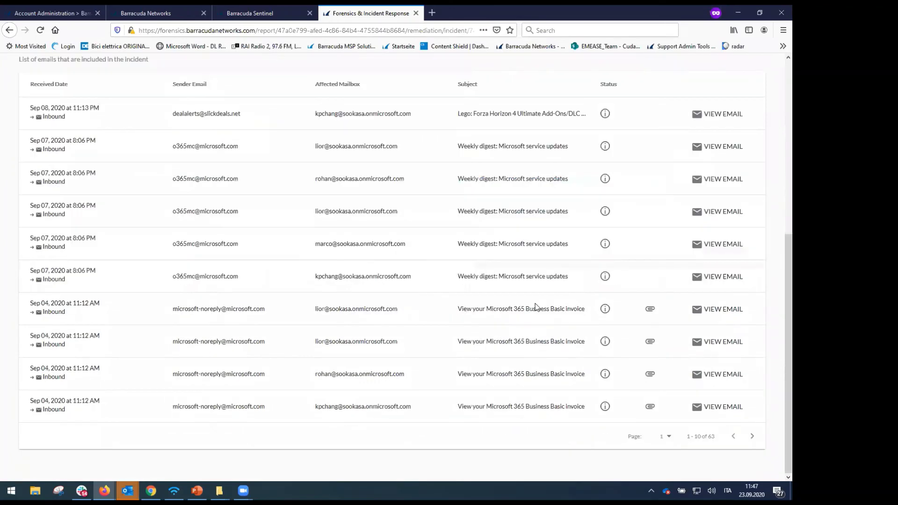
Step: Read the Slickdeals deal alert email of Sep 08, 2020 at 11:13 PM included in the Microsoft incident
{"action": "scroll", "coordinate": [474, 328], "scroll_direction": "up", "scroll_amount": 1}
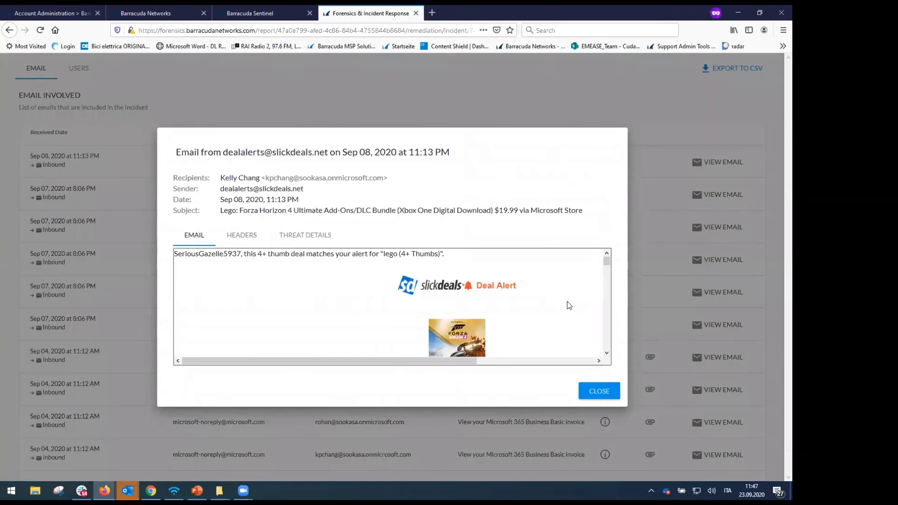
{"action": "scroll", "coordinate": [576, 302], "scroll_direction": "down", "scroll_amount": 5}
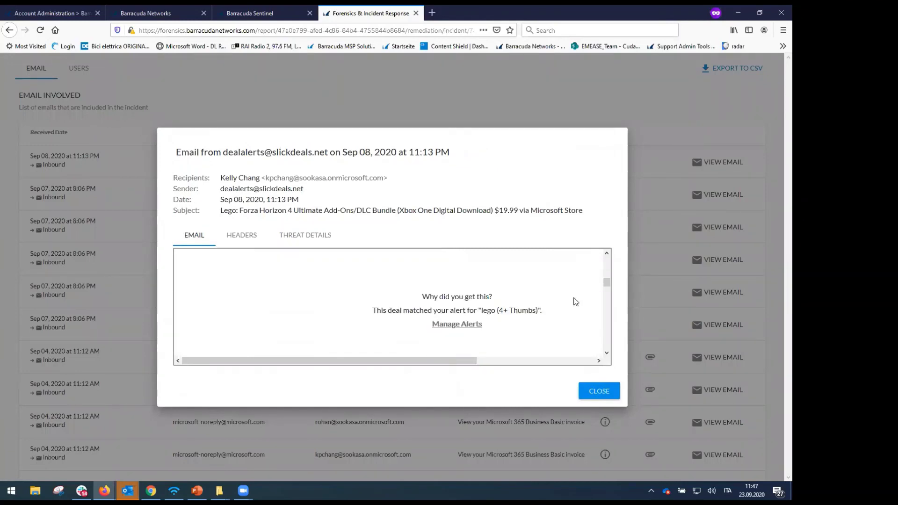
{"action": "scroll", "coordinate": [575, 302], "scroll_direction": "down", "scroll_amount": 3}
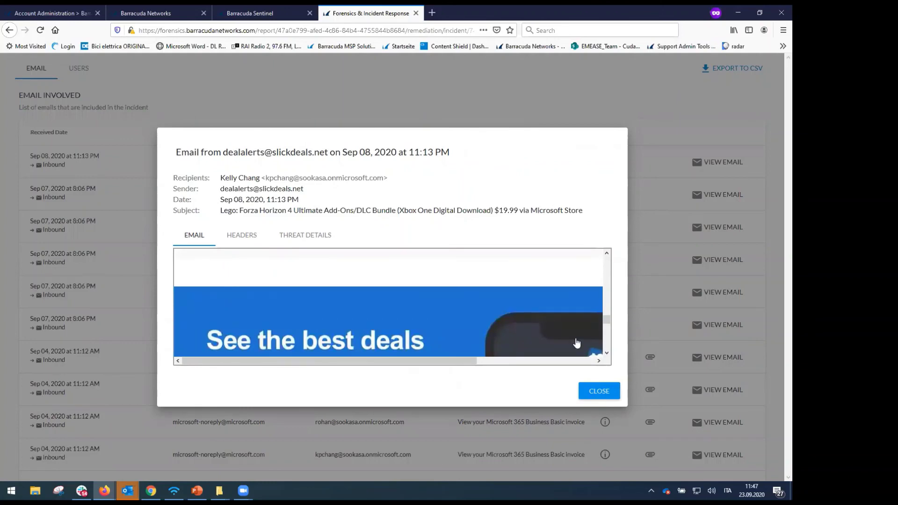
Step: Finish reading the Slickdeals alert, then read the Sep 04, 2020 at 11:12 AM Microsoft 365 Business Basic invoice email and close it
{"action": "scroll", "coordinate": [535, 306], "scroll_direction": "down", "scroll_amount": 5}
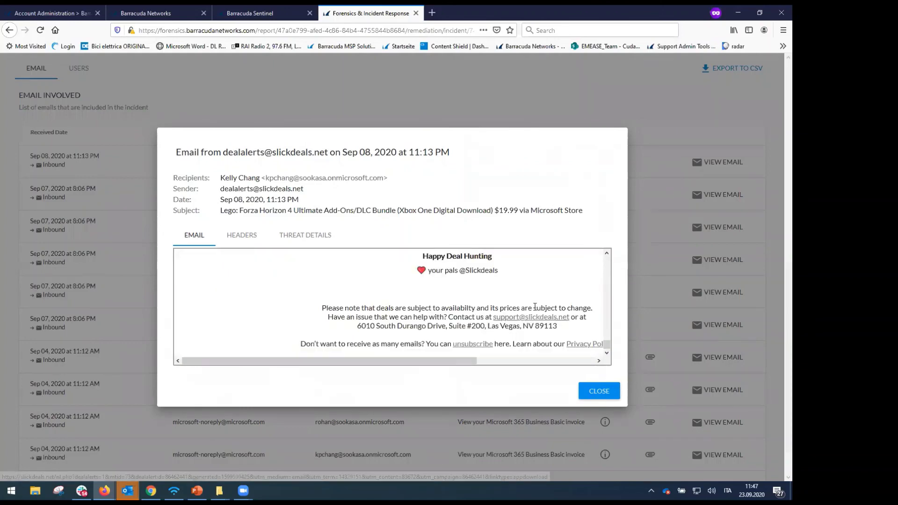
{"action": "left_click", "coordinate": [666, 382]}
{"action": "left_click", "coordinate": [723, 358]}
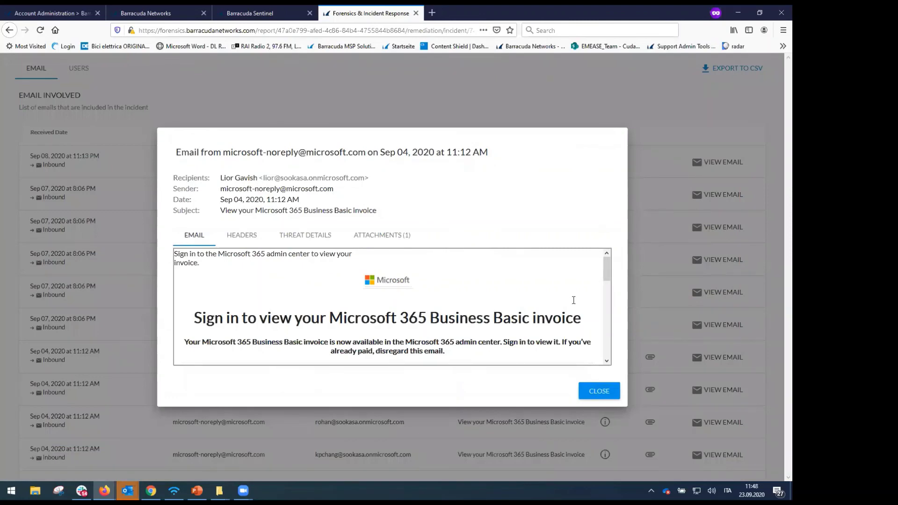
{"action": "scroll", "coordinate": [574, 300], "scroll_direction": "down", "scroll_amount": 10}
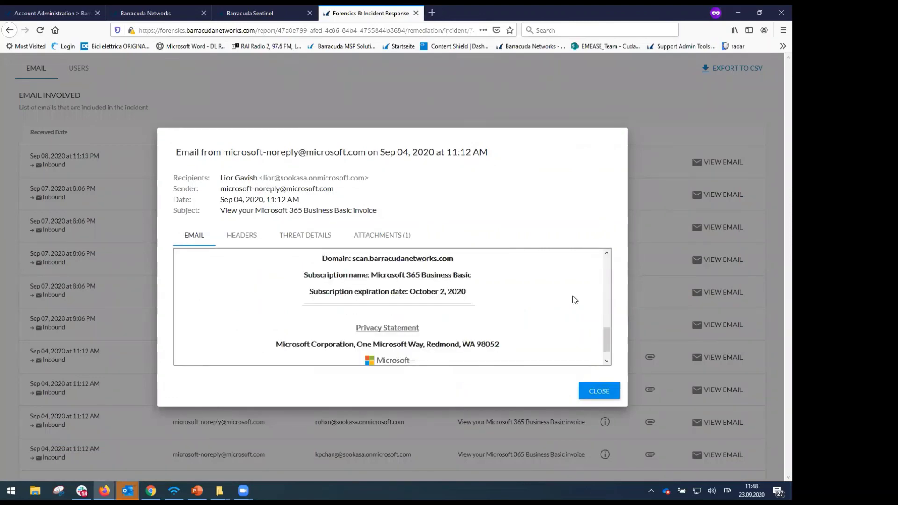
{"action": "scroll", "coordinate": [575, 300], "scroll_direction": "up", "scroll_amount": 10}
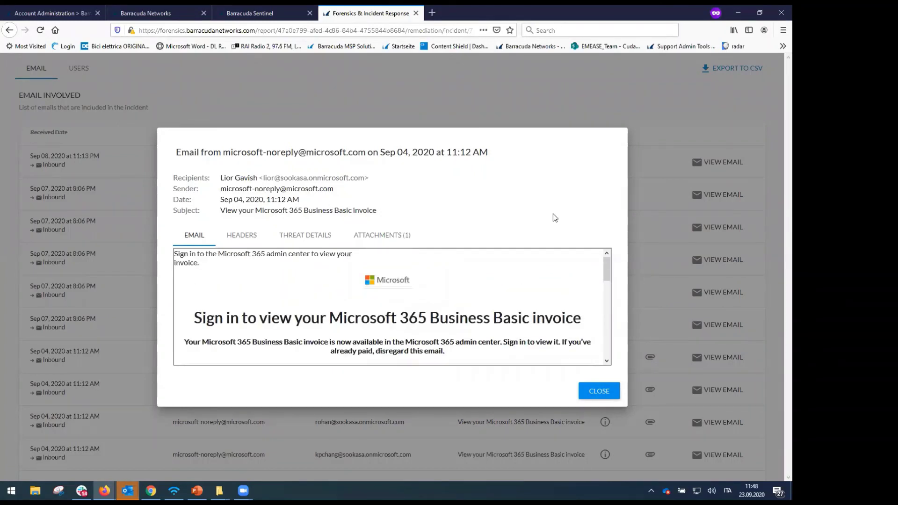
{"action": "left_click", "coordinate": [604, 395]}
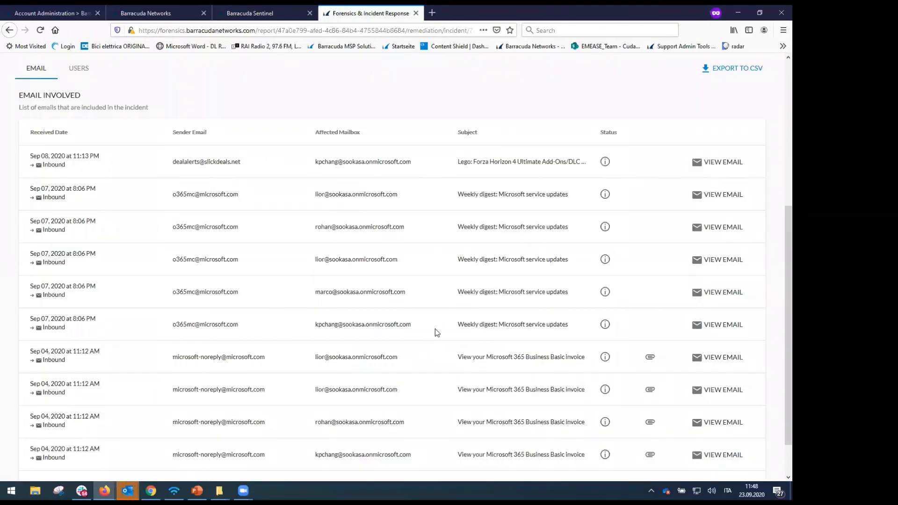
Step: Review the Microsoft incident's details and the remediation actions taken, then examine the users involved and their interaction with the emails
{"action": "scroll", "coordinate": [438, 329], "scroll_direction": "up", "scroll_amount": 5}
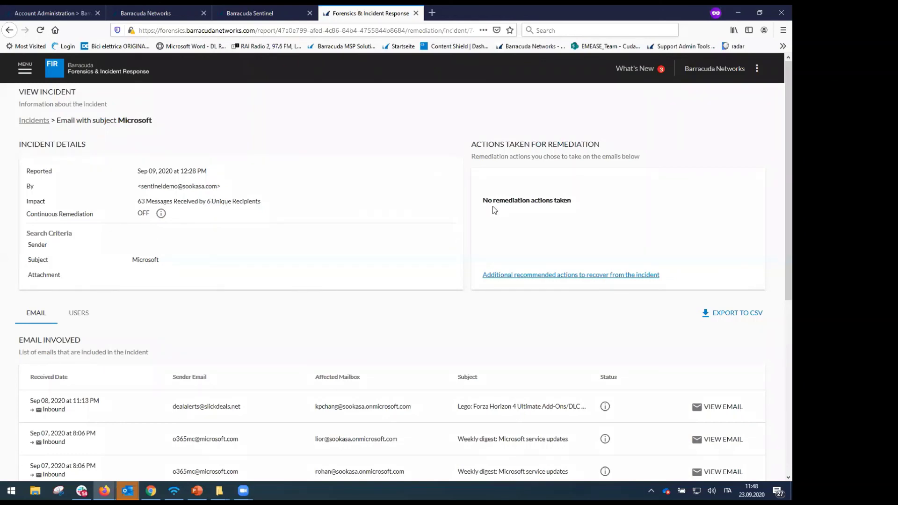
{"action": "left_click_drag", "start_coordinate": [494, 204], "coordinate": [546, 220]}
{"action": "left_click", "coordinate": [628, 211]}
{"action": "scroll", "coordinate": [434, 255], "scroll_direction": "down", "scroll_amount": 2}
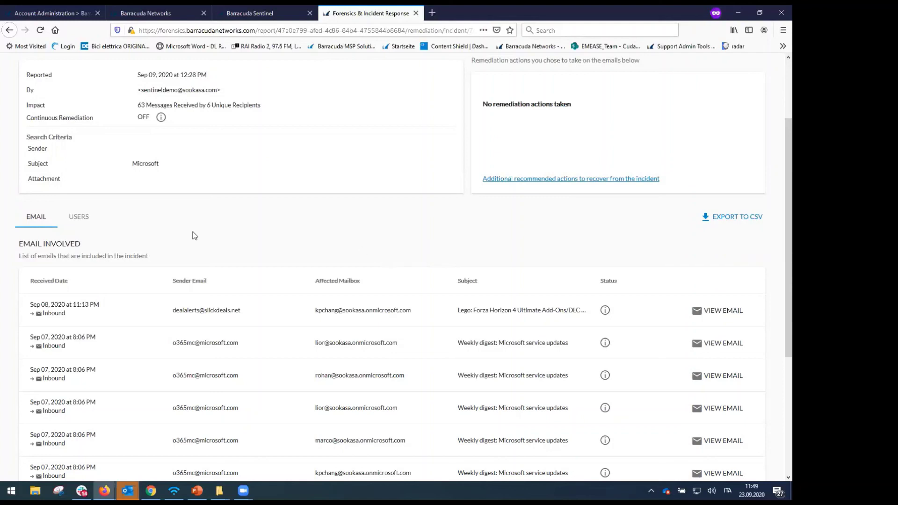
{"action": "left_click", "coordinate": [86, 220]}
{"action": "scroll", "coordinate": [429, 381], "scroll_direction": "down", "scroll_amount": 1}
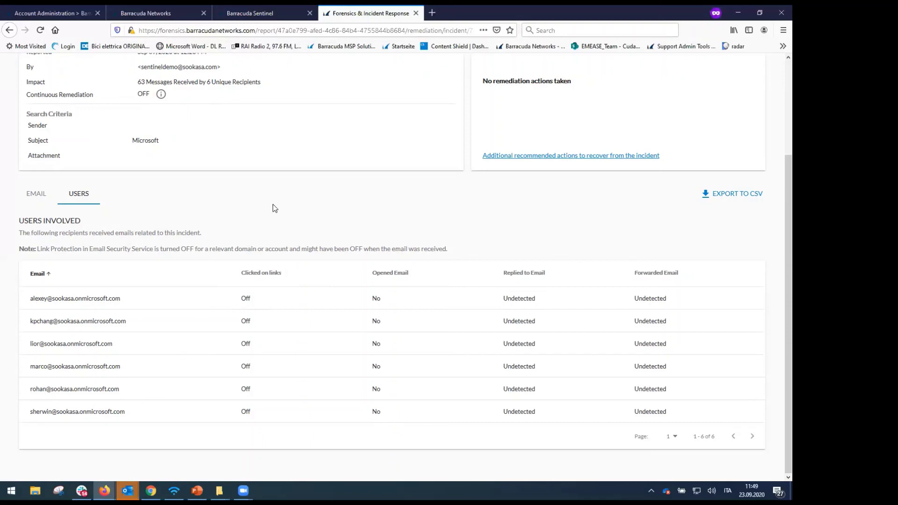
Step: Go to the User-Reported Emails page and examine the emails that users reported as suspicious
{"action": "scroll", "coordinate": [273, 204], "scroll_direction": "up", "scroll_amount": 3}
{"action": "left_click", "coordinate": [25, 69]}
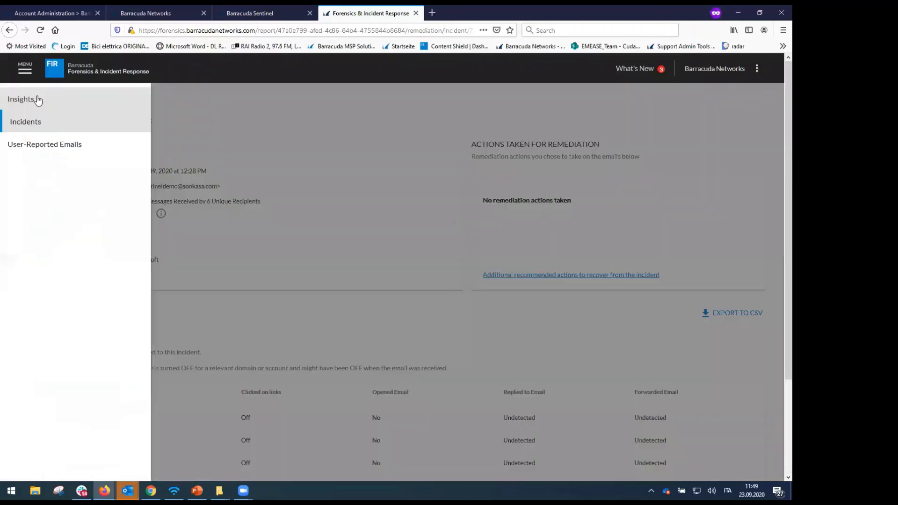
{"action": "left_click", "coordinate": [49, 145]}
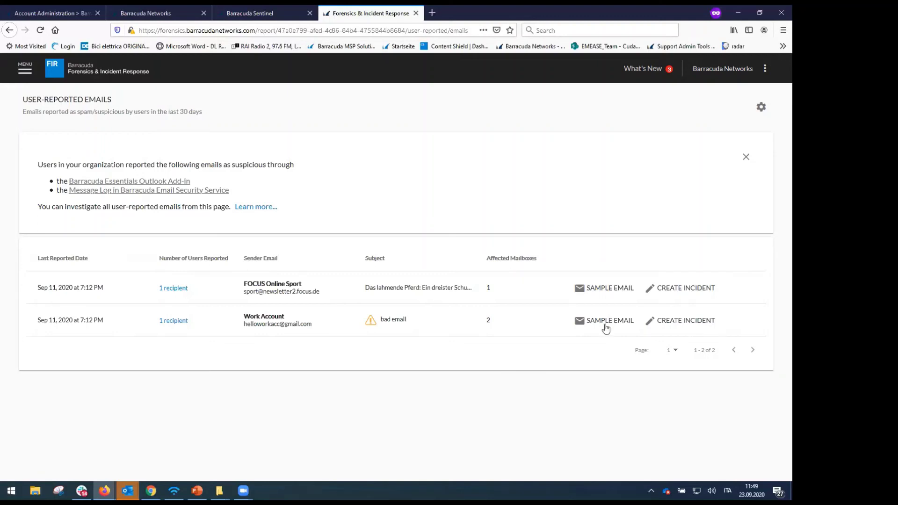
{"action": "mouse_move", "coordinate": [182, 323]}
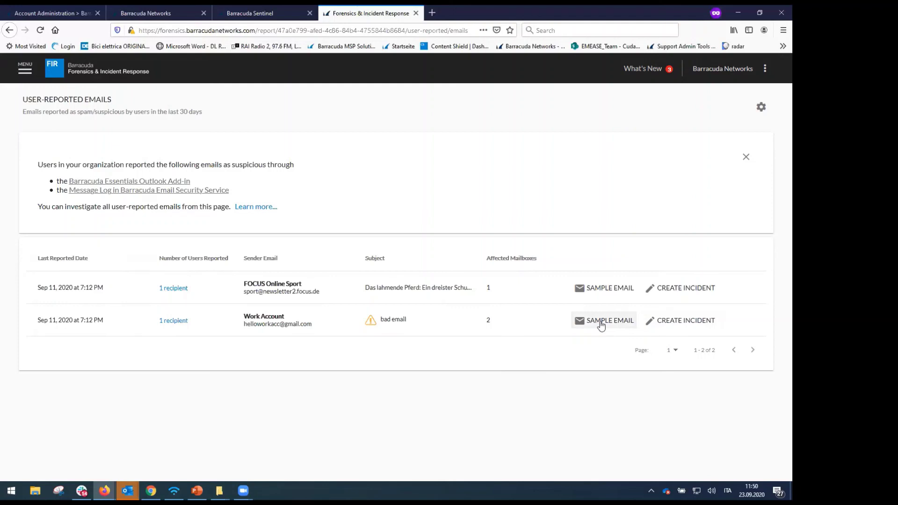
Step: Go to the Insights page of Forensics & Incident Response
{"action": "left_click", "coordinate": [16, 76]}
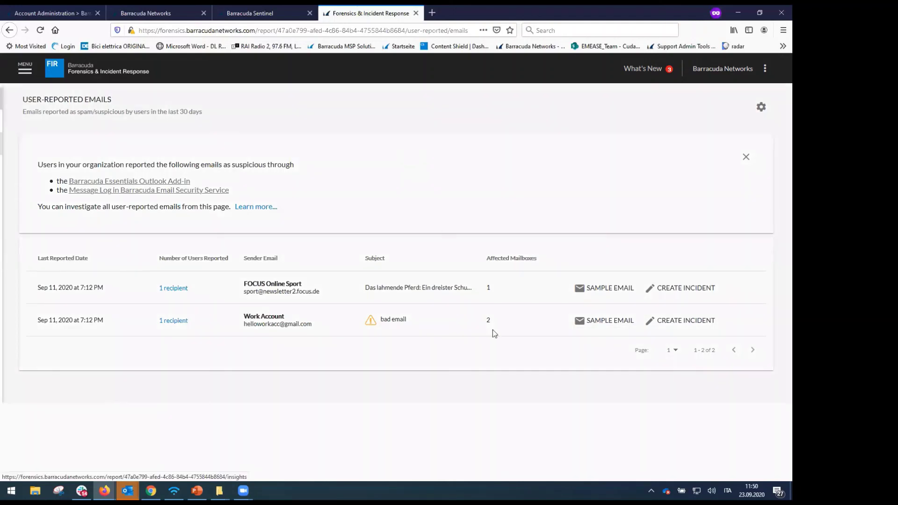